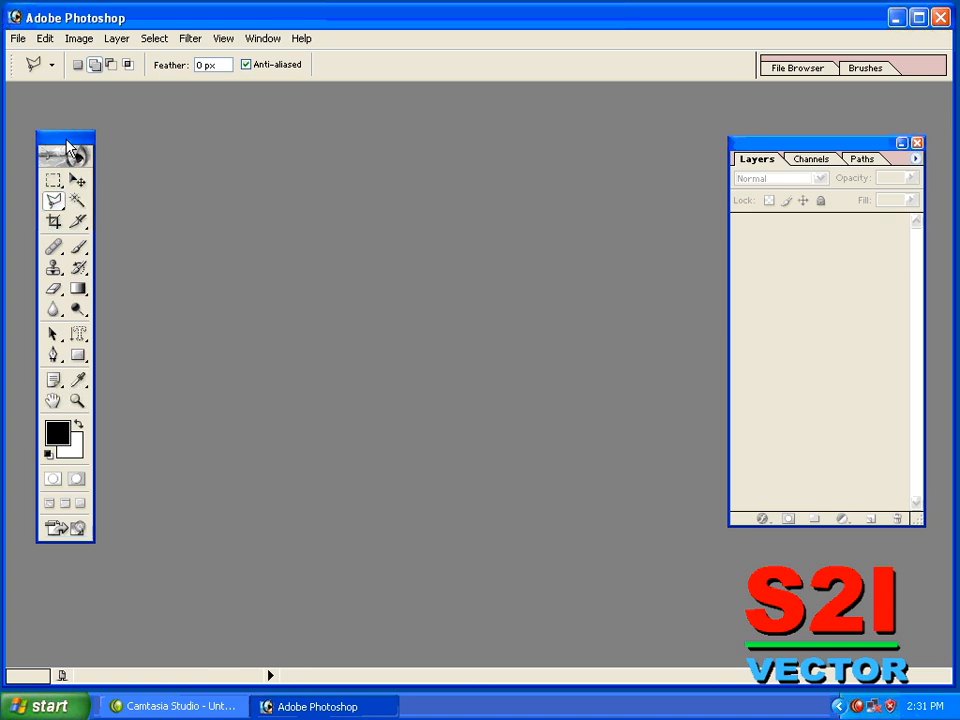
# - Create a new document with the default settings and arrange its window between the toolbox and the Layers palette
pyautogui.moveTo(70, 152); pyautogui.dragTo(81, 155)
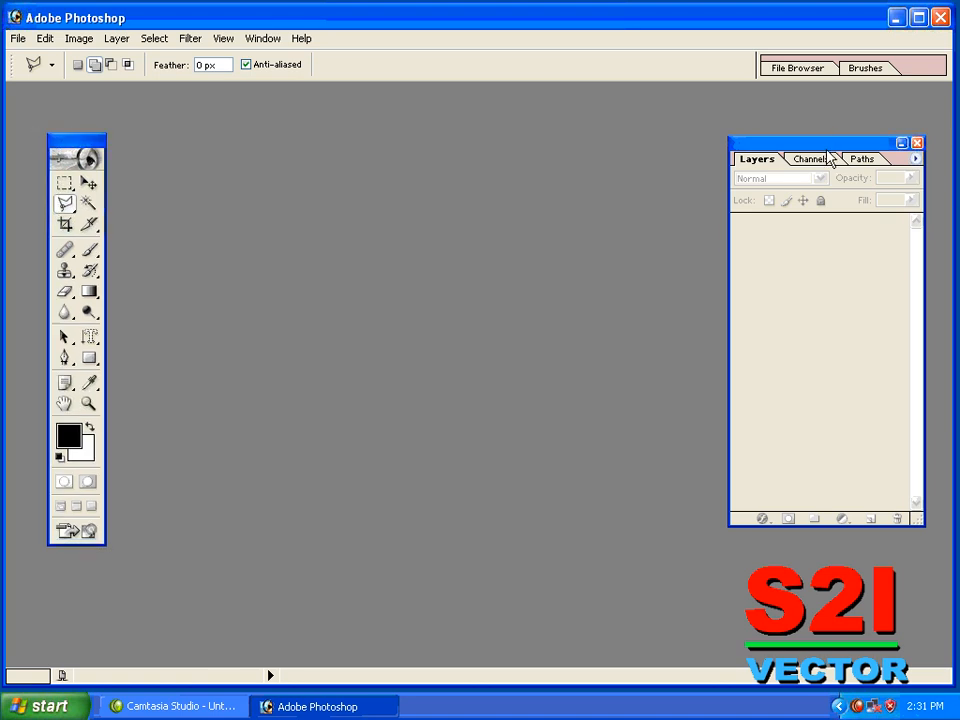
pyautogui.moveTo(827, 150); pyautogui.dragTo(834, 171)
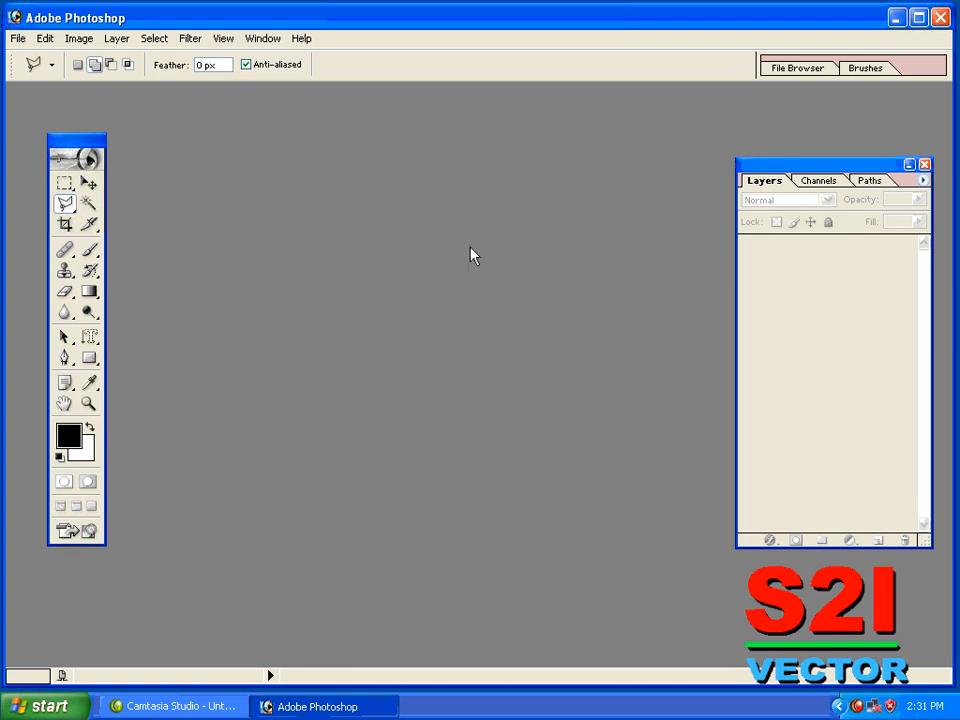
pyautogui.hotkey('alt', 'f')
pyautogui.press('n')
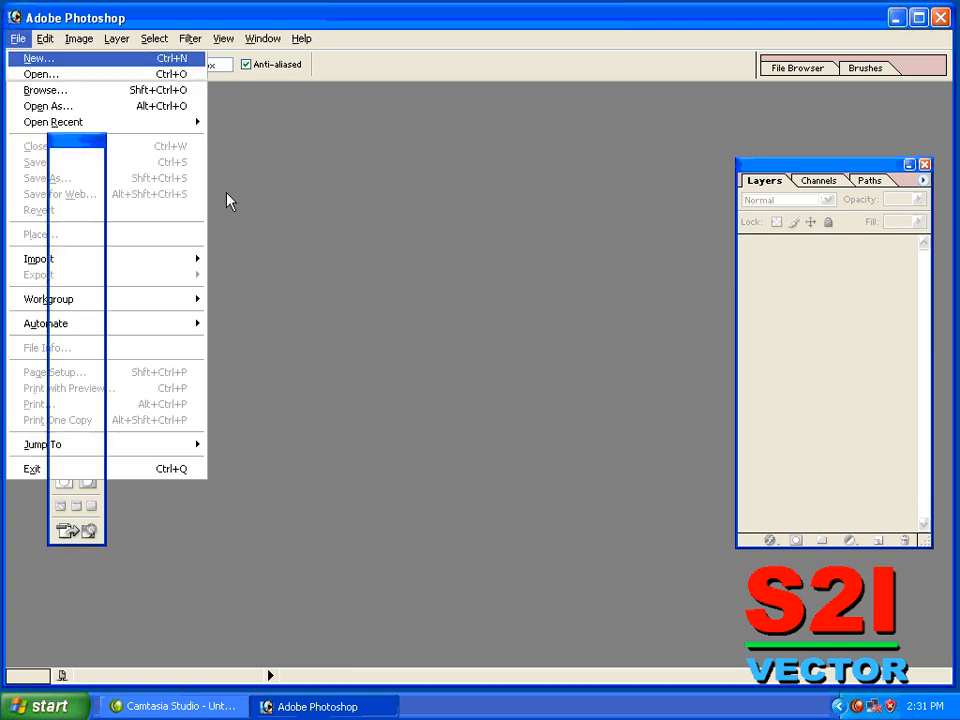
pyautogui.press('Return')
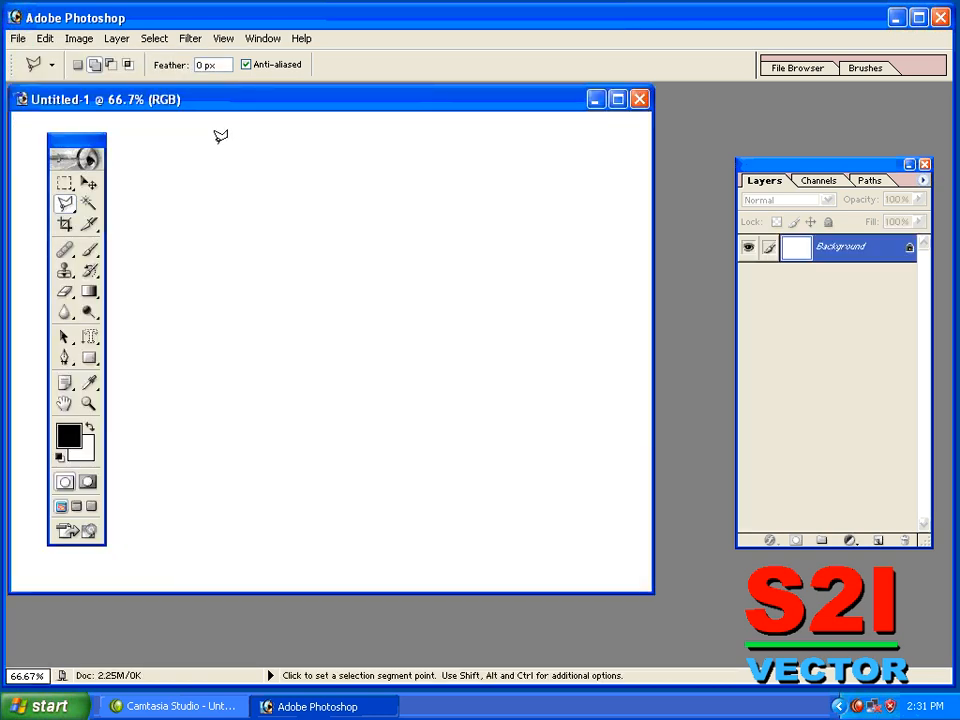
pyautogui.moveTo(213, 107); pyautogui.dragTo(291, 112)
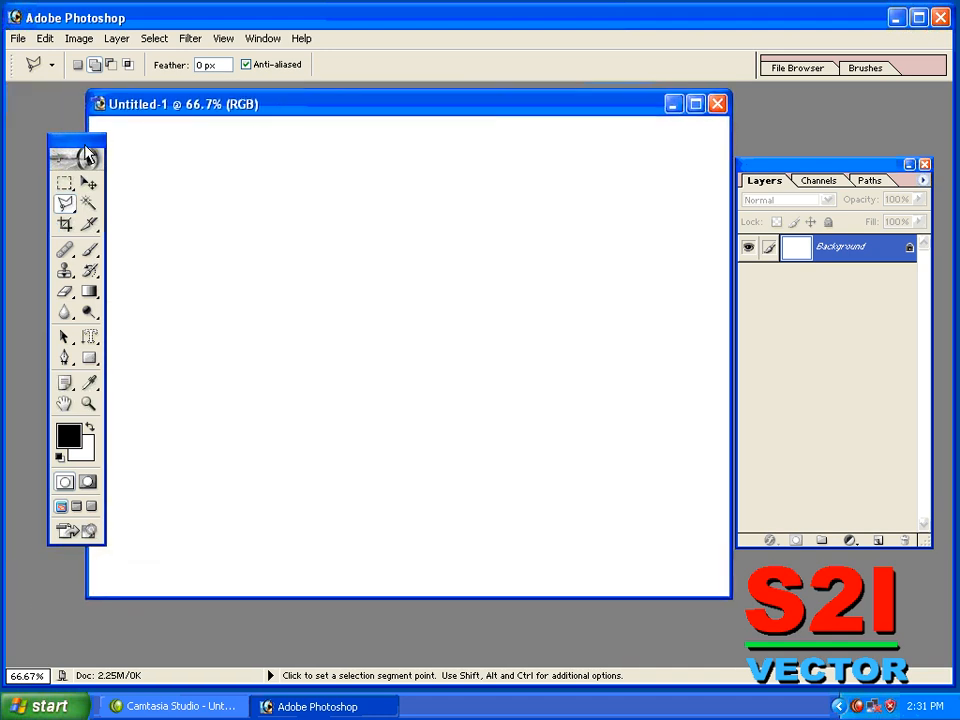
pyautogui.moveTo(77, 142); pyautogui.dragTo(55, 147)
# - Make a wide rectangular selection across the lower middle of the canvas and fill it with black
pyautogui.press('m')
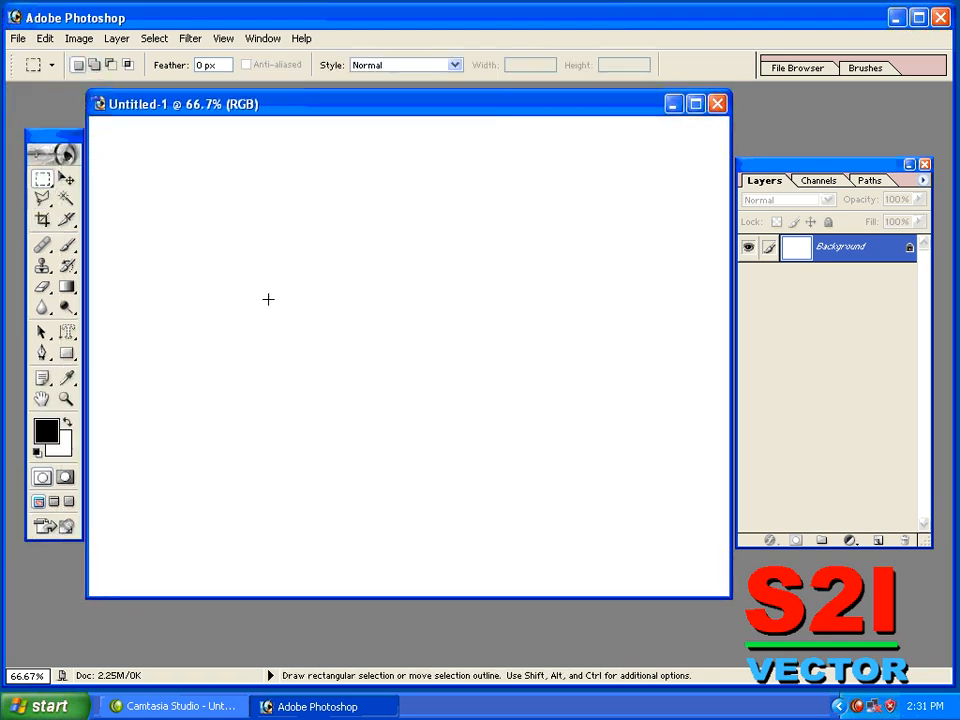
pyautogui.moveTo(423, 425); pyautogui.dragTo(705, 501)
pyautogui.hotkey('alt', 'BackSpace')
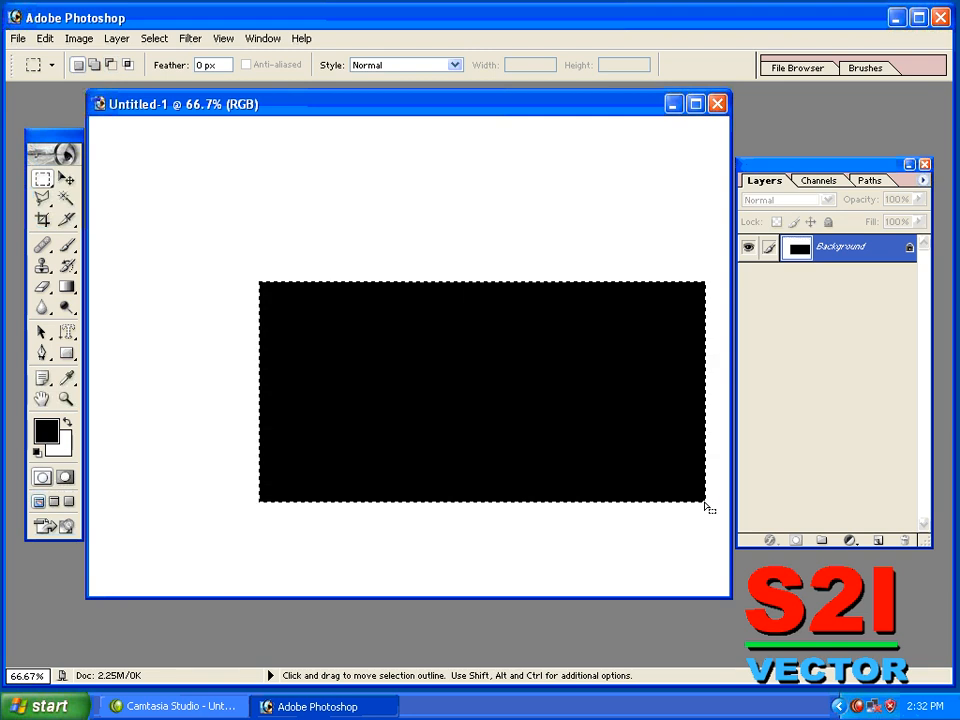
# - Convert the Background into a regular layer with the default settings, and deselect the rectangle
pyautogui.doubleClick(900, 246)
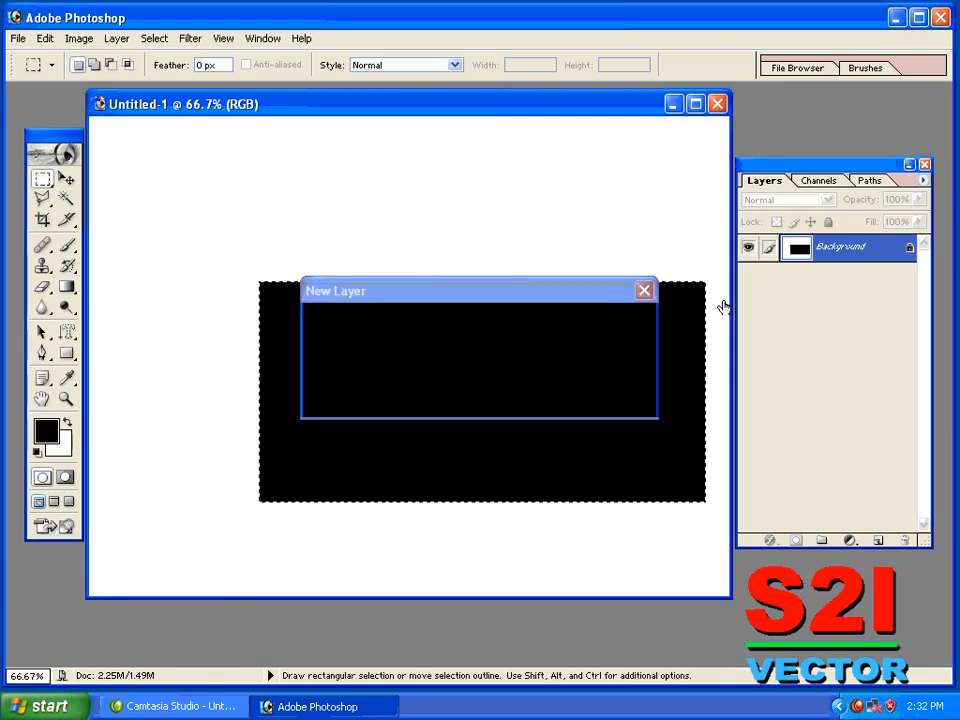
pyautogui.click(613, 321)
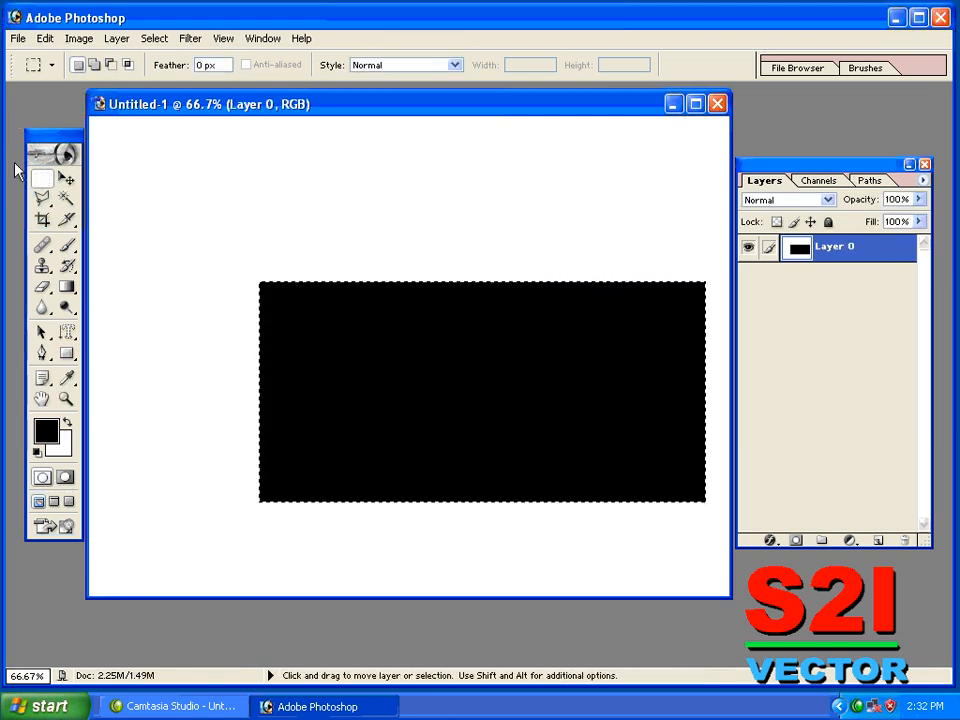
pyautogui.hotkey('ctrl', 'd')
# - Draw a nearly circular elliptical selection in the middle of the black rectangle
pyautogui.moveTo(38, 180); pyautogui.dragTo(115, 197)
pyautogui.moveTo(435, 380); pyautogui.dragTo(523, 450)
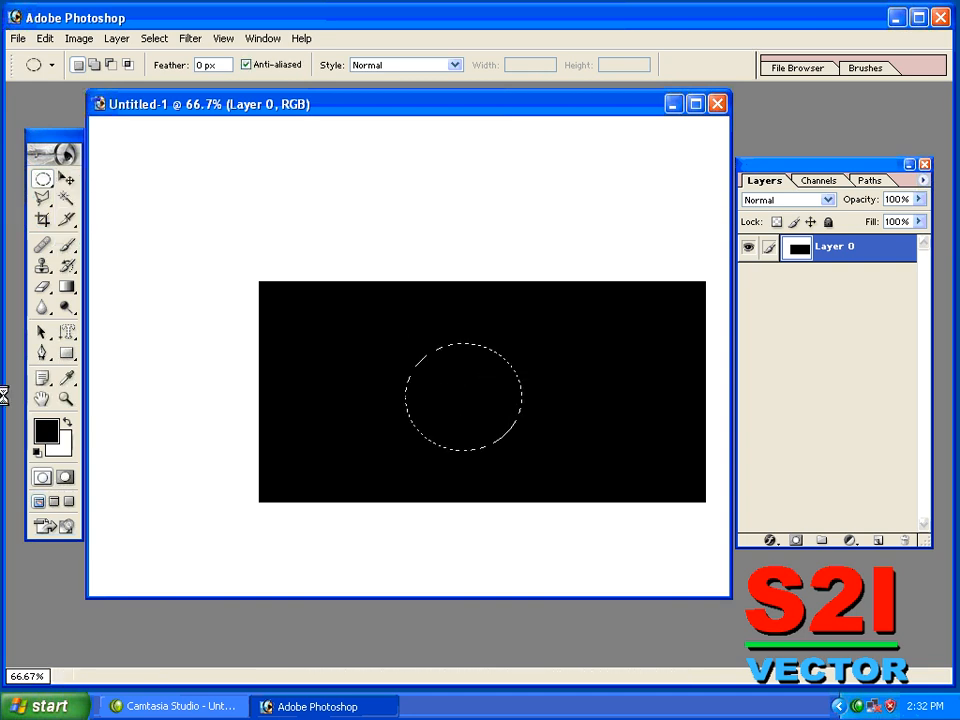
pyautogui.hotkey('ctrl', 'd')
# - Set the foreground colour to a fully saturated bright red
pyautogui.click(46, 430)
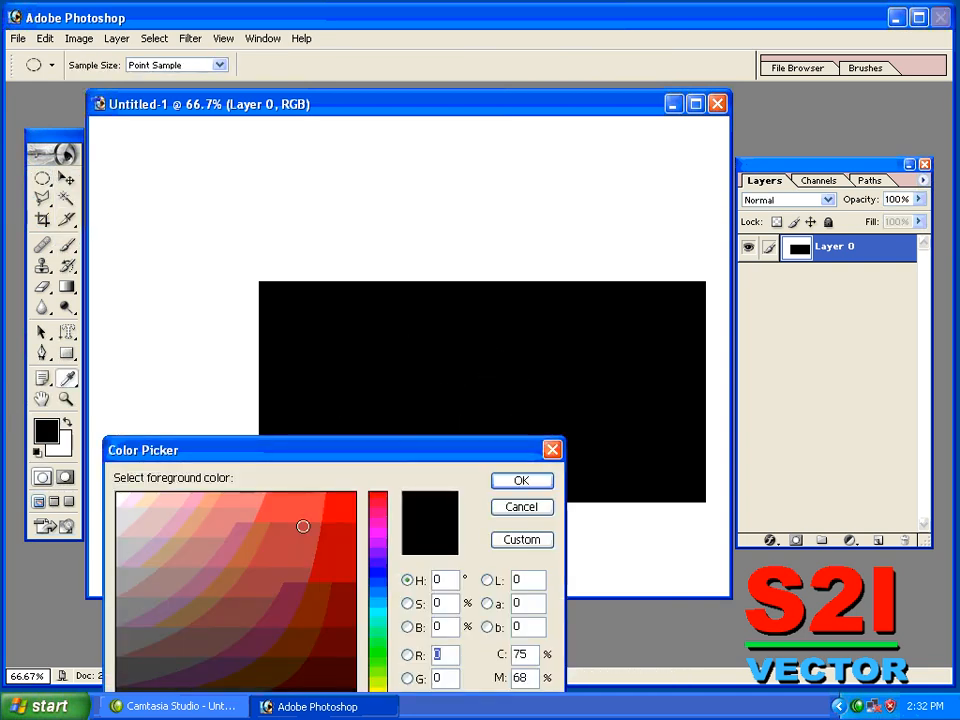
pyautogui.click(355, 494)
pyautogui.click(504, 487)
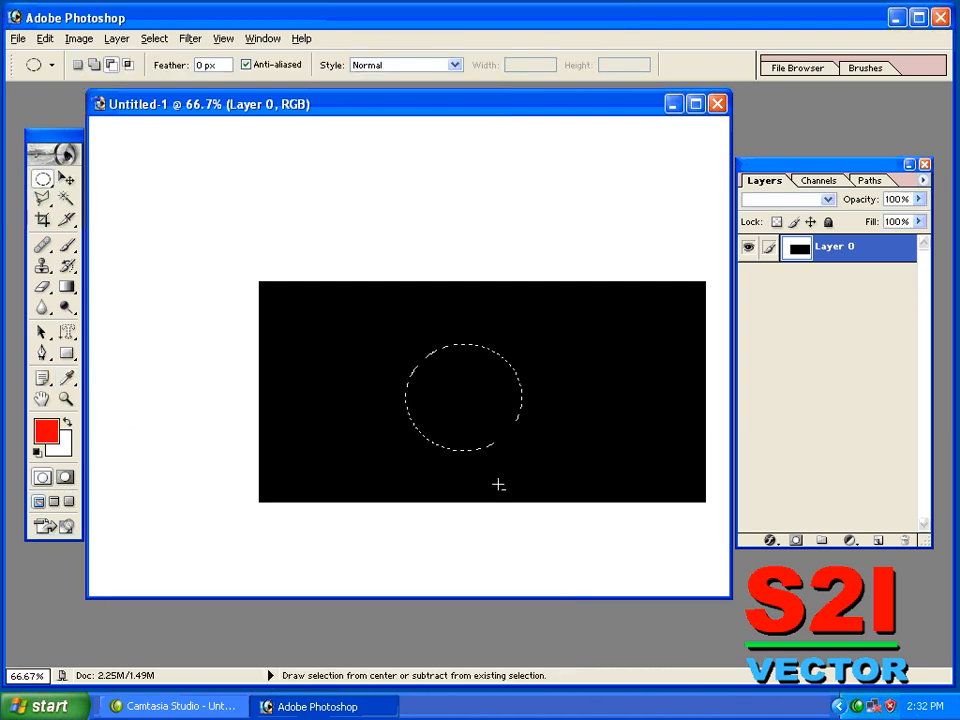
# - Fill the elliptical selection with the red foreground colour and try moving it to two other spots on the black rectangle, undoing each move
pyautogui.hotkey('alt', 'BackSpace')
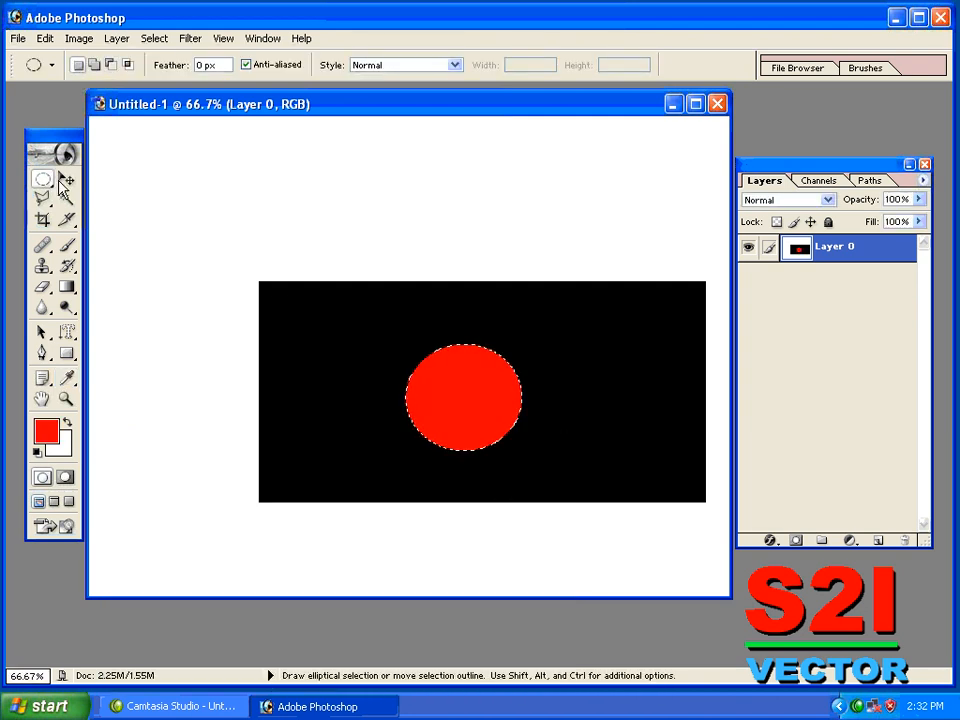
pyautogui.press('v')
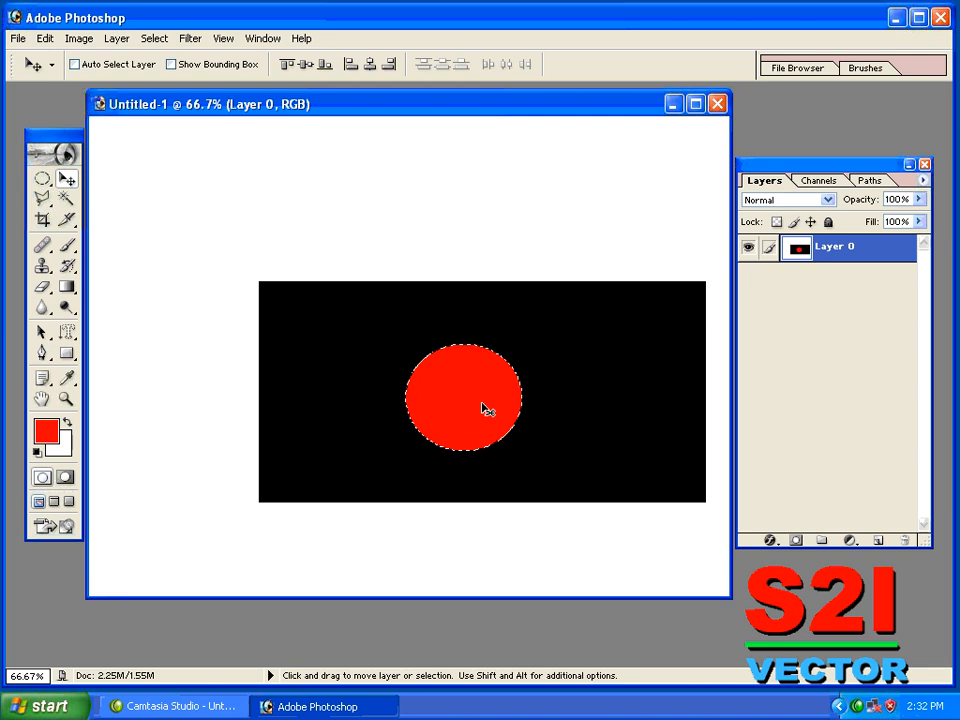
pyautogui.moveTo(425, 379); pyautogui.dragTo(270, 315)
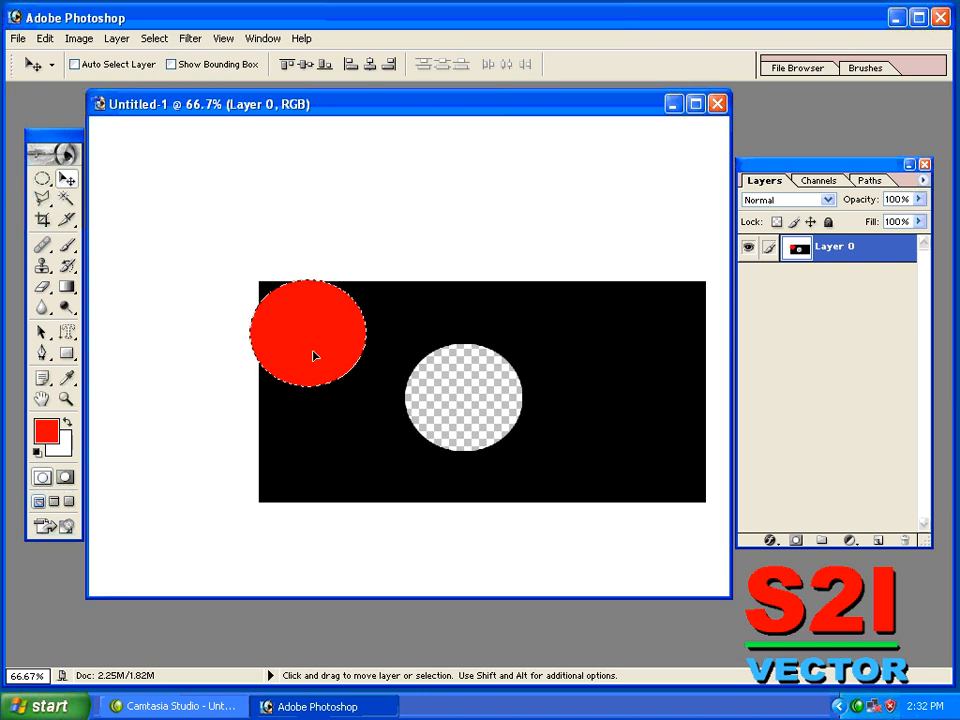
pyautogui.hotkey('ctrl', 'z')
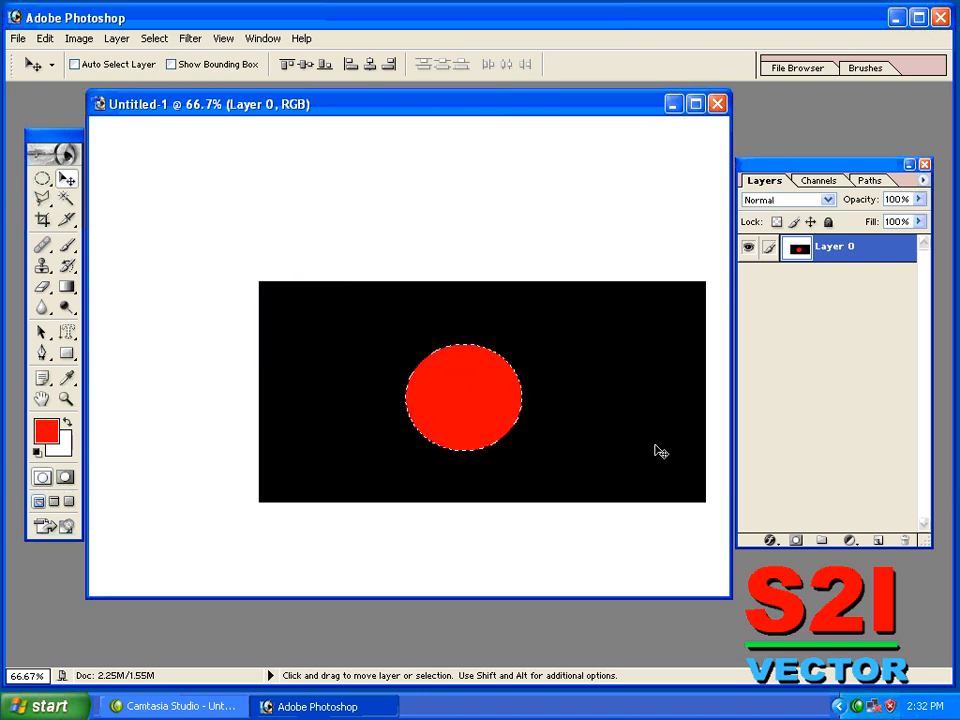
pyautogui.moveTo(467, 393); pyautogui.dragTo(610, 338)
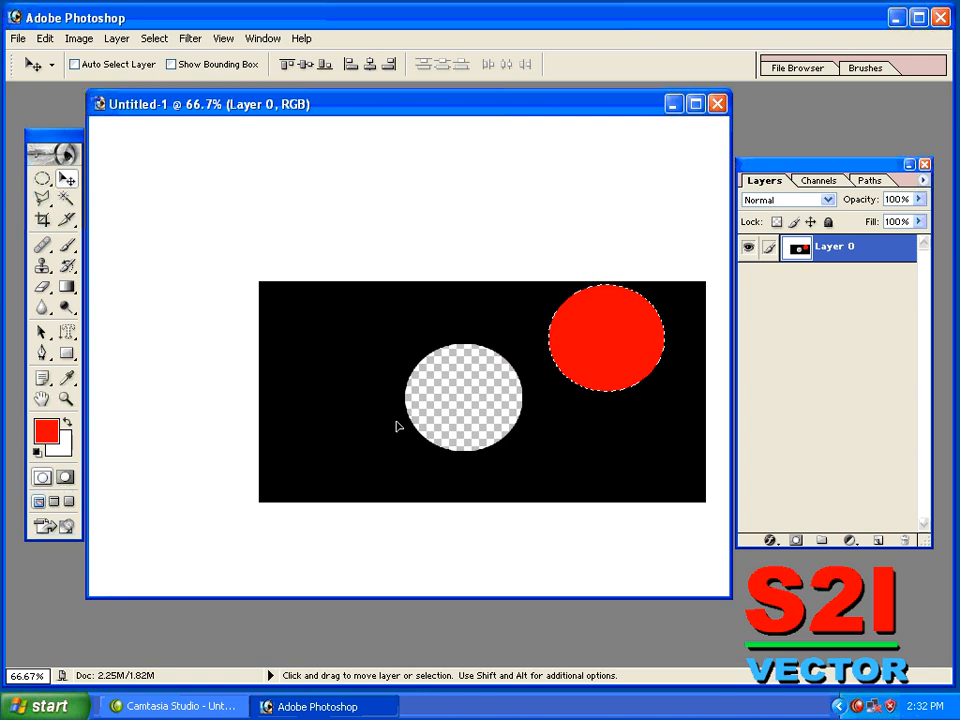
pyautogui.hotkey('ctrl', 'z')
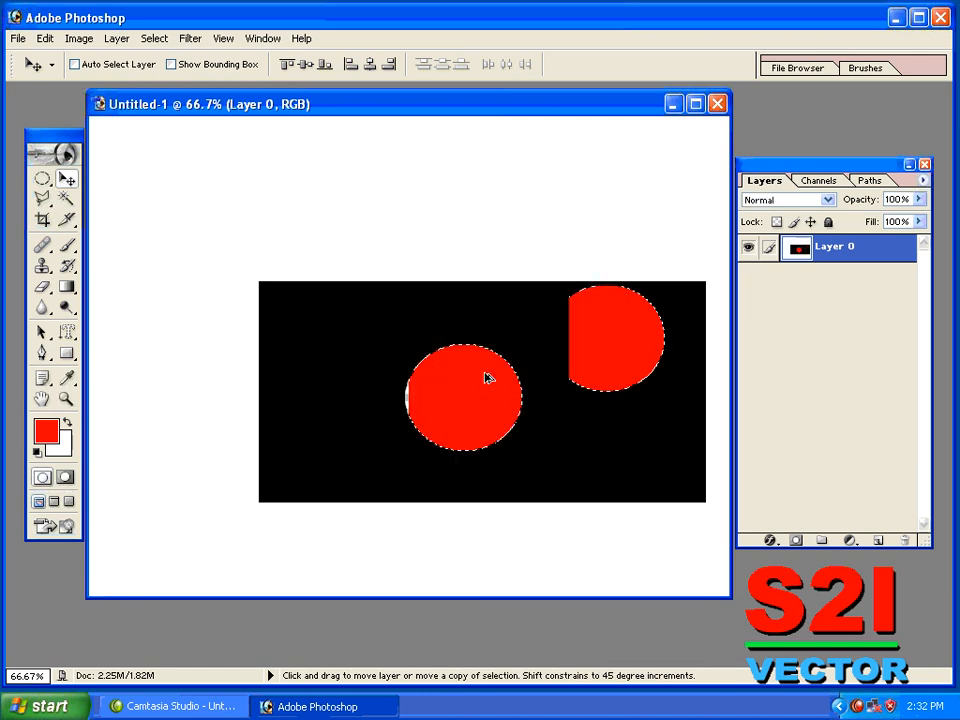
# - Step back through all the edits on the canvas until the document is a blank white Background without a selection
pyautogui.press('Delete')
pyautogui.hotkey('ctrl', 'd')
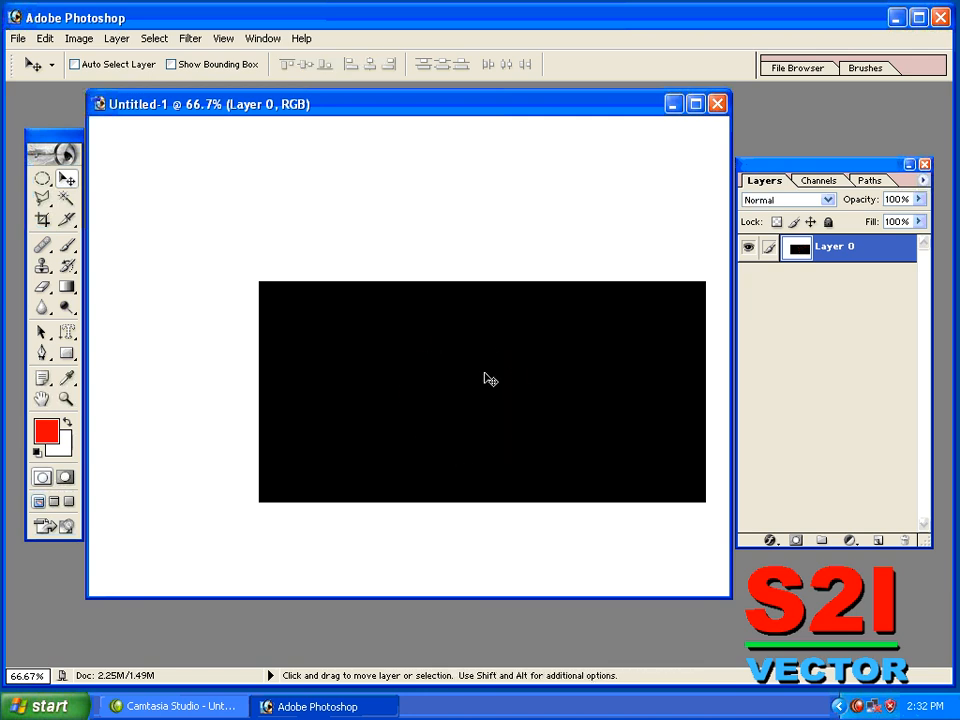
pyautogui.hotkey('ctrl', 'alt', 'z')
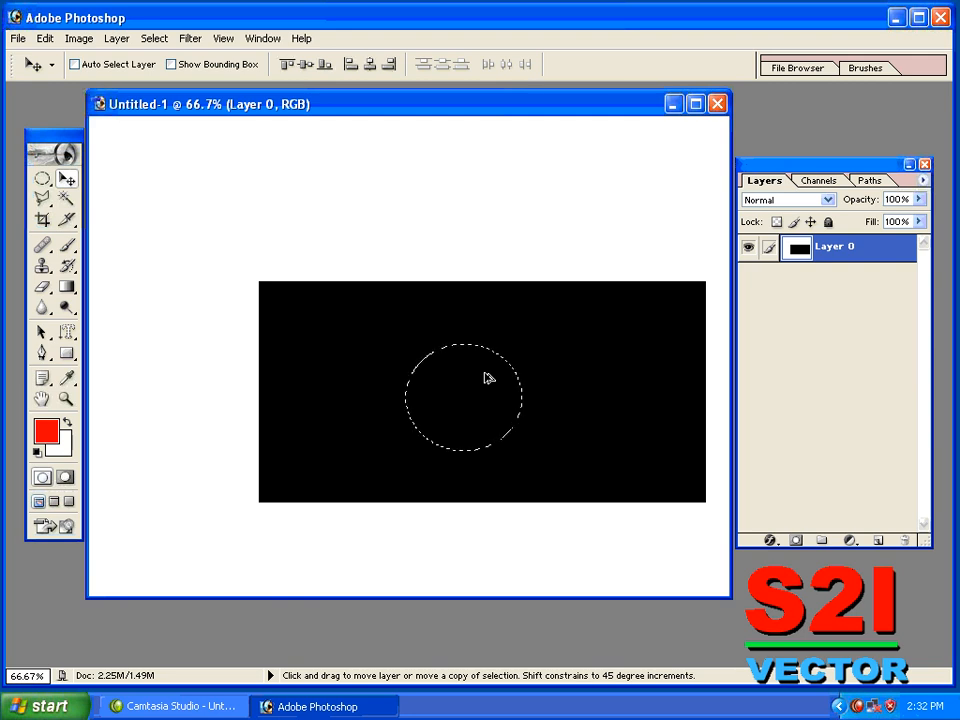
pyautogui.hotkey('ctrl', 'alt', 'z')
pyautogui.hotkey('ctrl', 'alt', 'z')
pyautogui.hotkey('ctrl', 'alt', 'z')
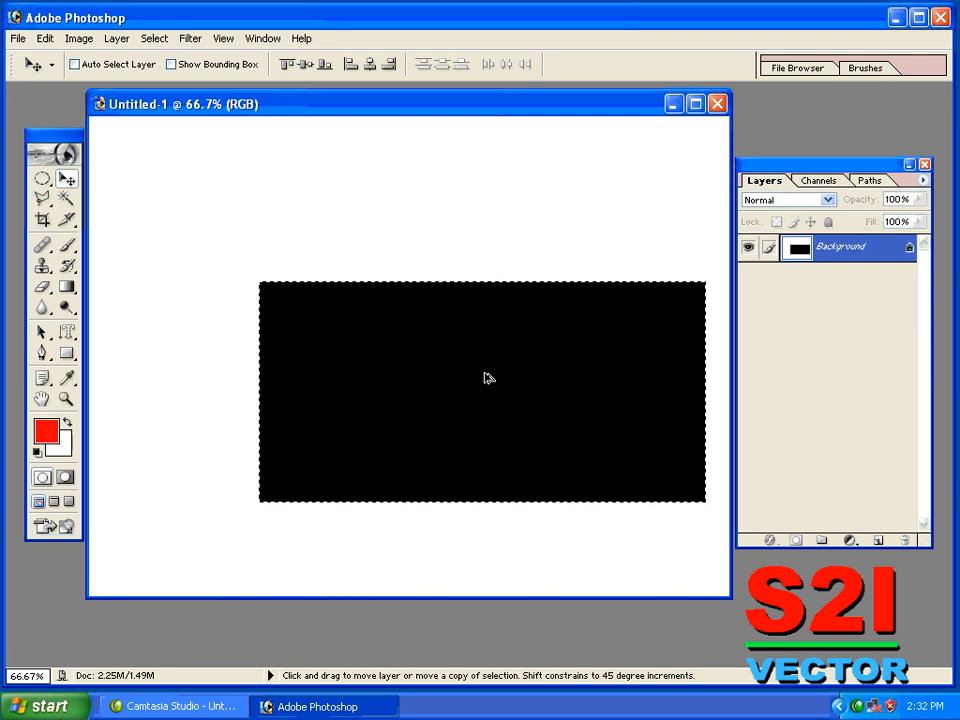
pyautogui.hotkey('ctrl', 'alt', 'z')
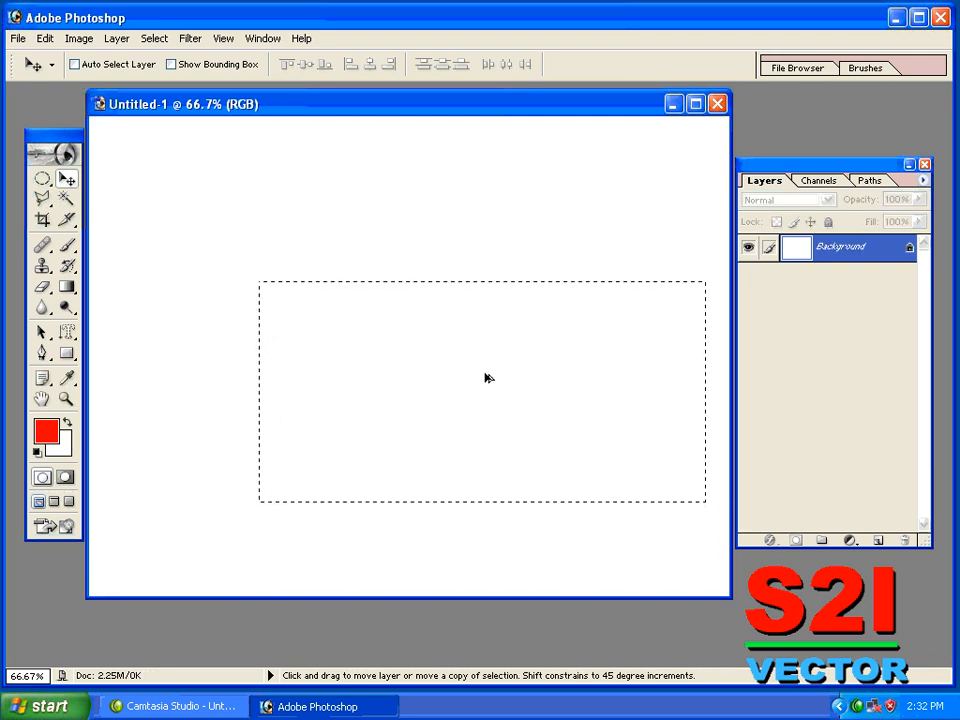
pyautogui.hotkey('ctrl', 'alt', 'z')
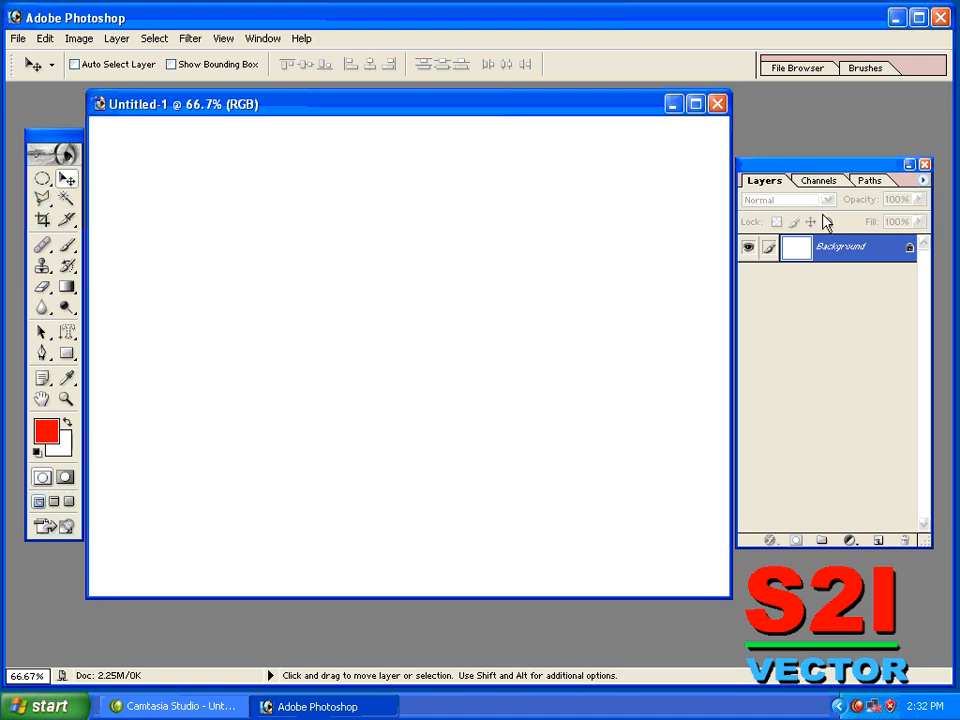
# - Hide and show the Layers palette twice, and place it clear of the document window
pyautogui.moveTo(884, 172); pyautogui.dragTo(862, 193)
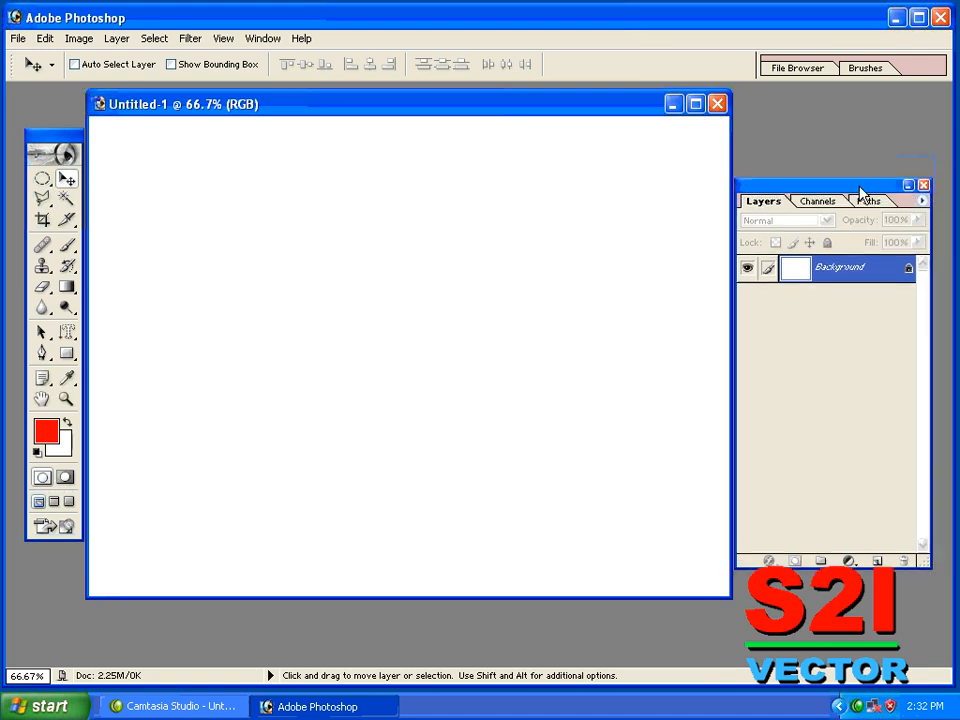
pyautogui.click(924, 186)
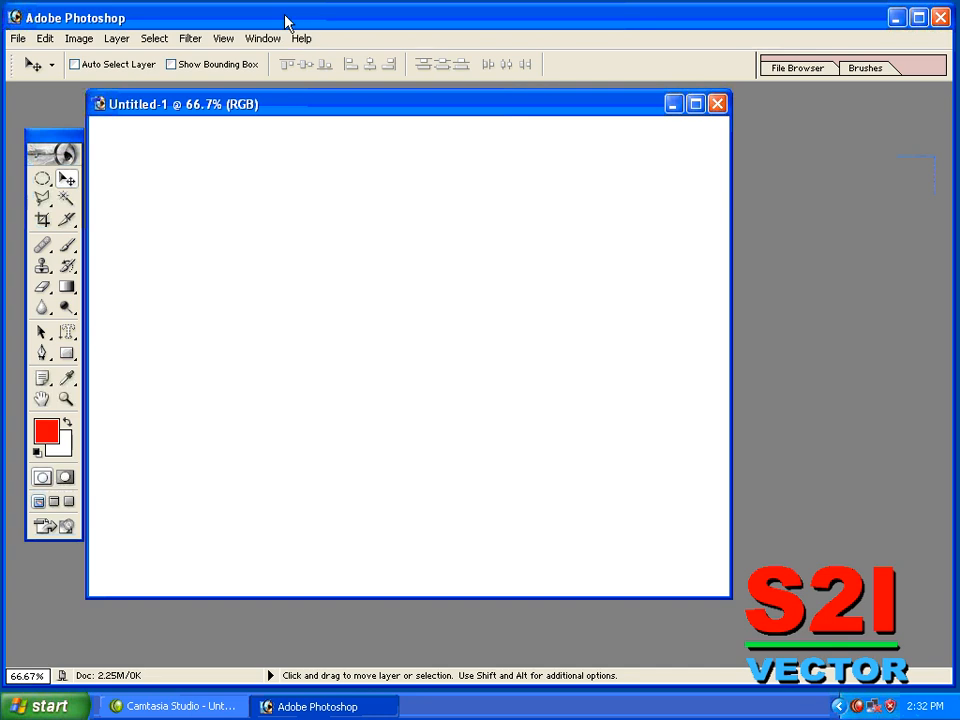
pyautogui.click(262, 38)
pyautogui.click(268, 318)
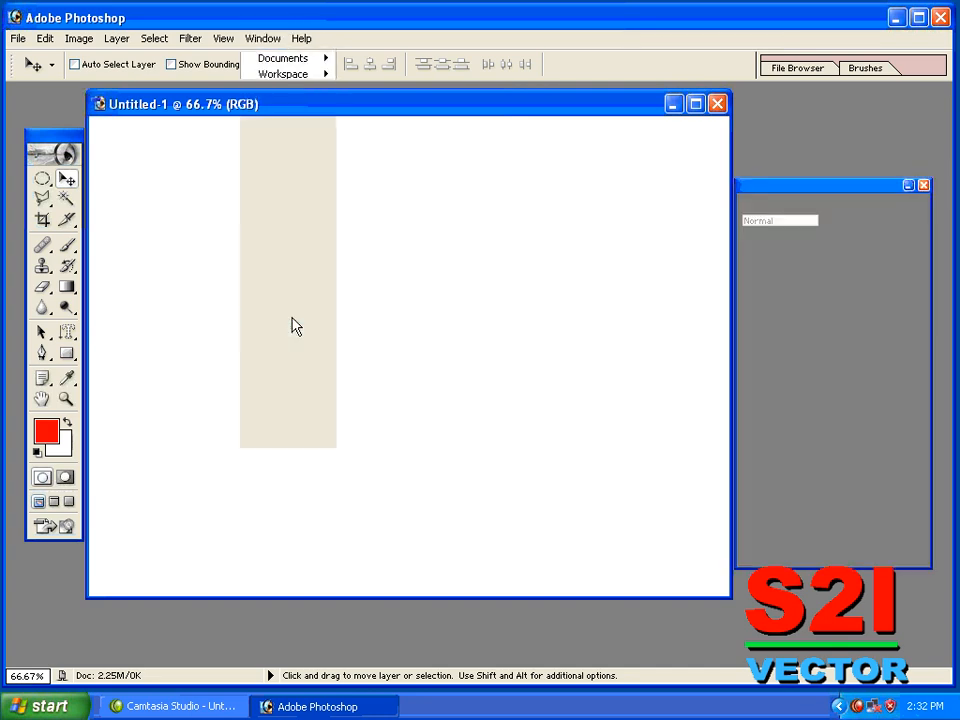
pyautogui.press('F7')
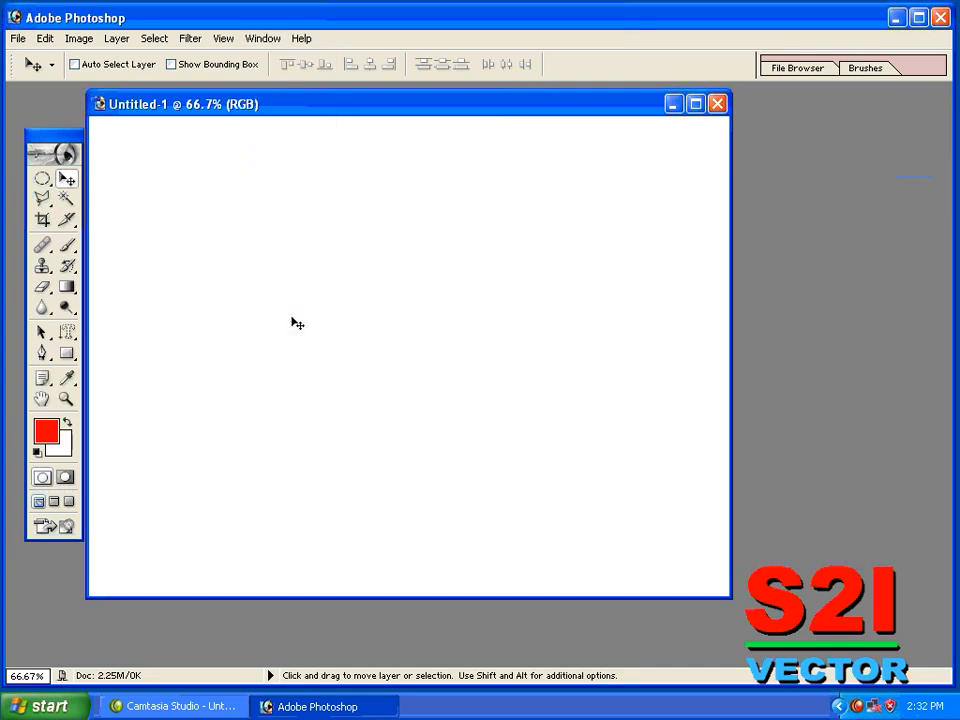
pyautogui.press('F7')
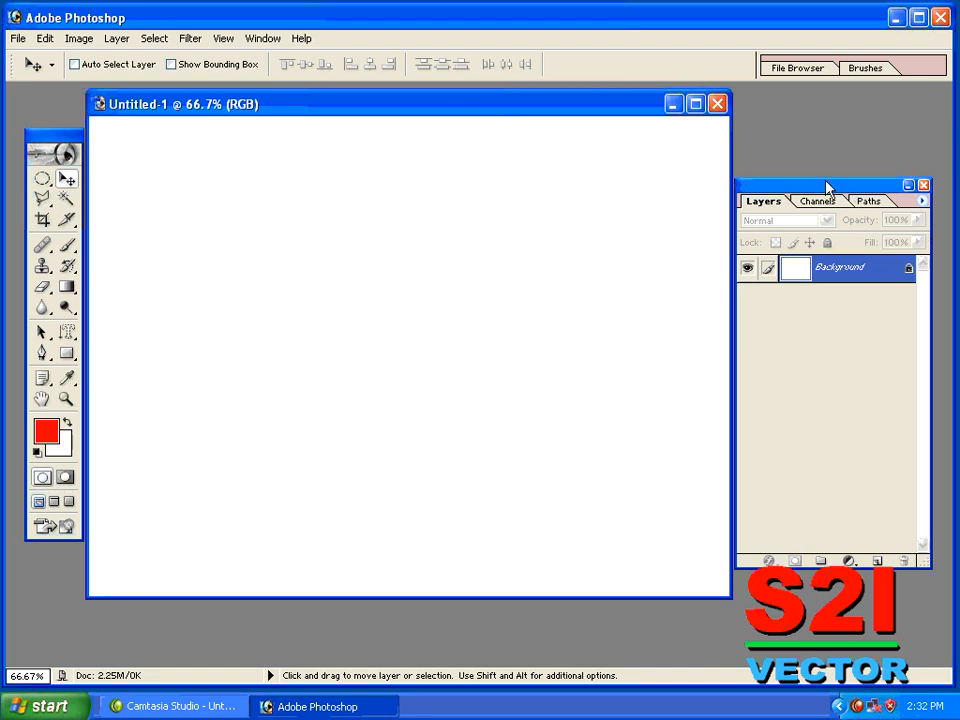
pyautogui.moveTo(826, 186); pyautogui.dragTo(851, 170)
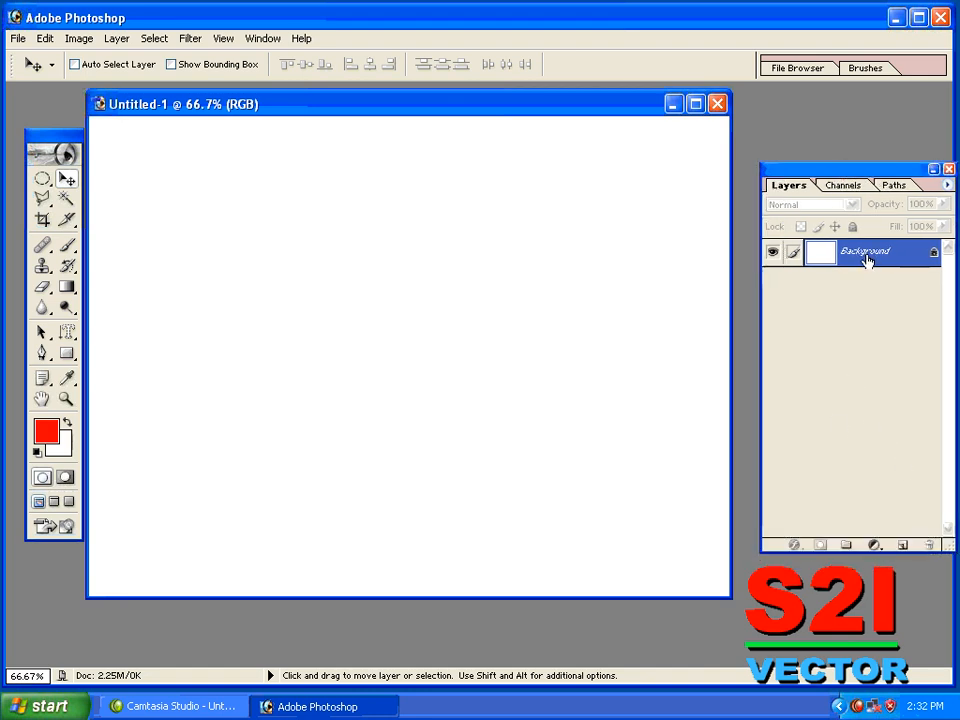
# - Add a new layer, fill a large rectangular selection on it with the red foreground colour, and deselect
pyautogui.click(902, 545)
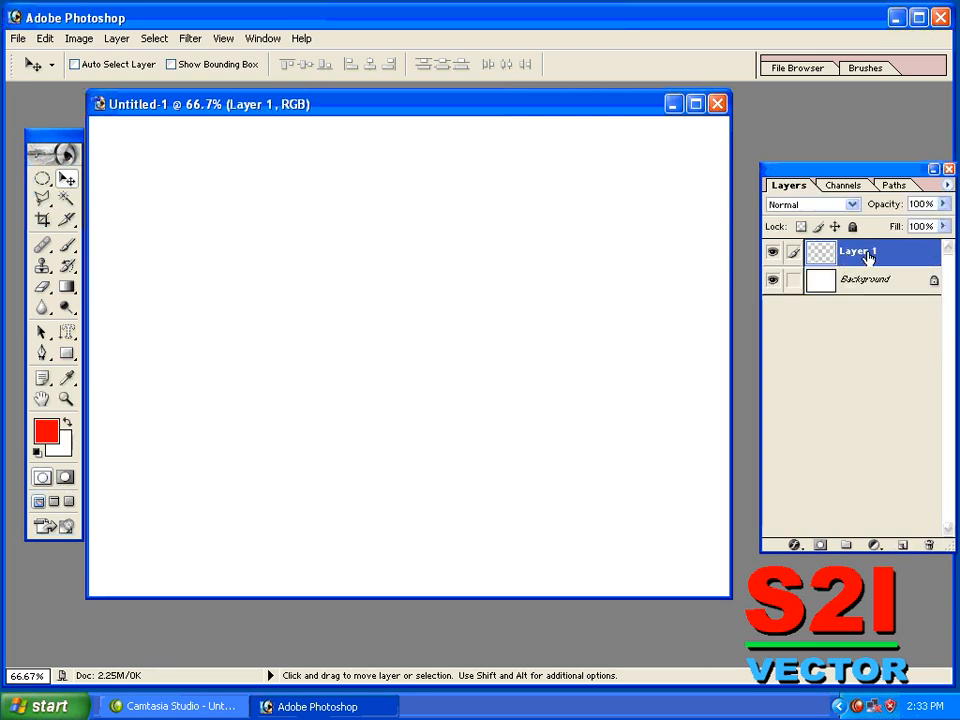
pyautogui.moveTo(42, 178); pyautogui.dragTo(110, 179)
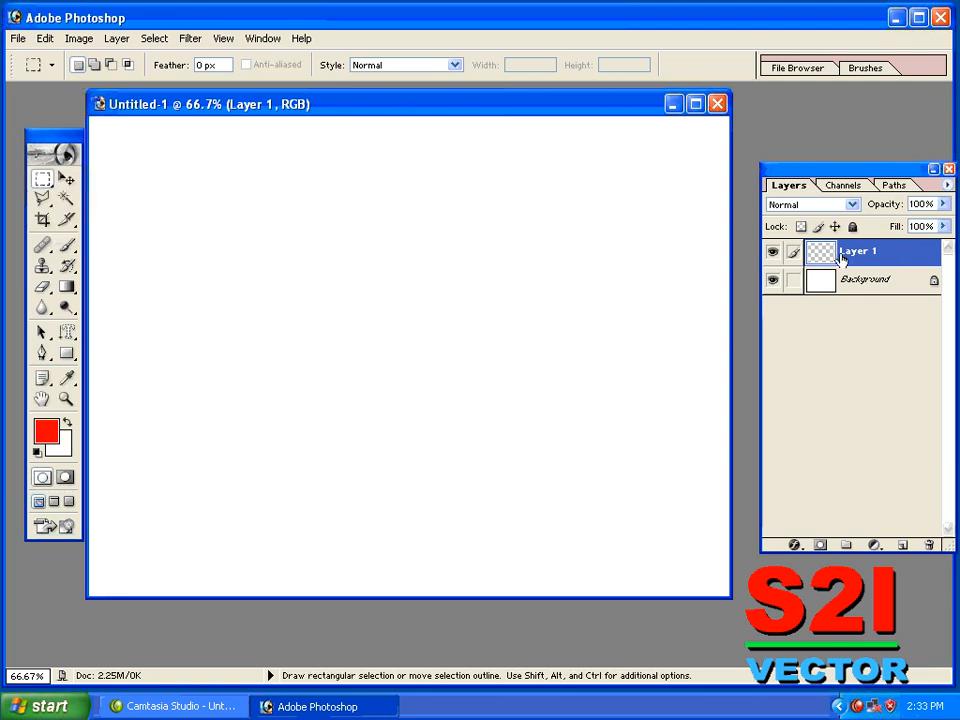
pyautogui.moveTo(187, 270); pyautogui.dragTo(531, 489)
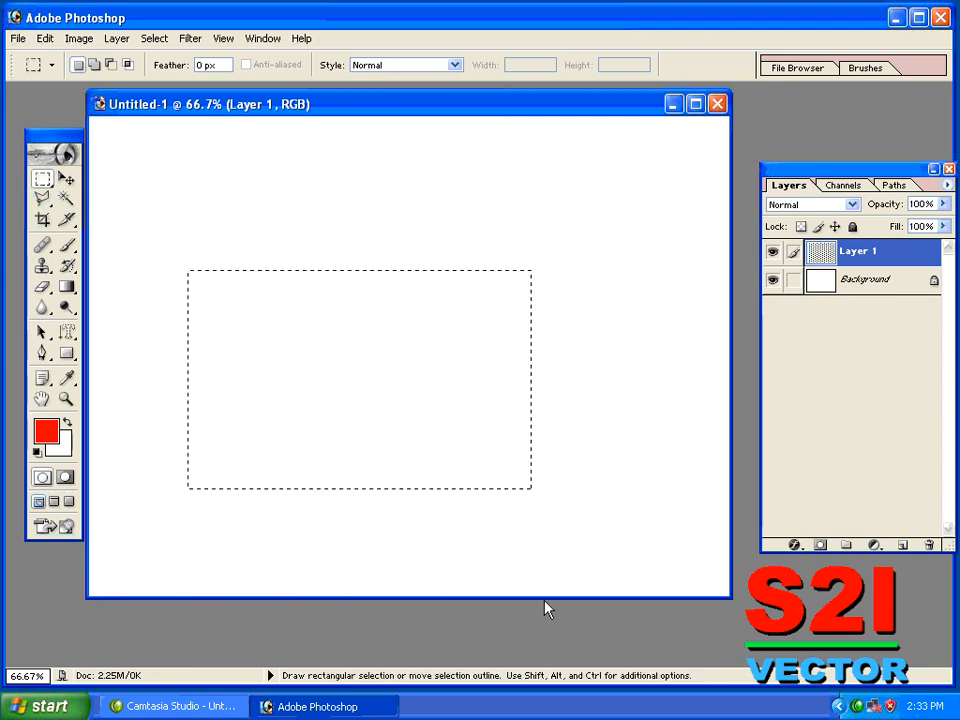
pyautogui.hotkey('alt', 'BackSpace')
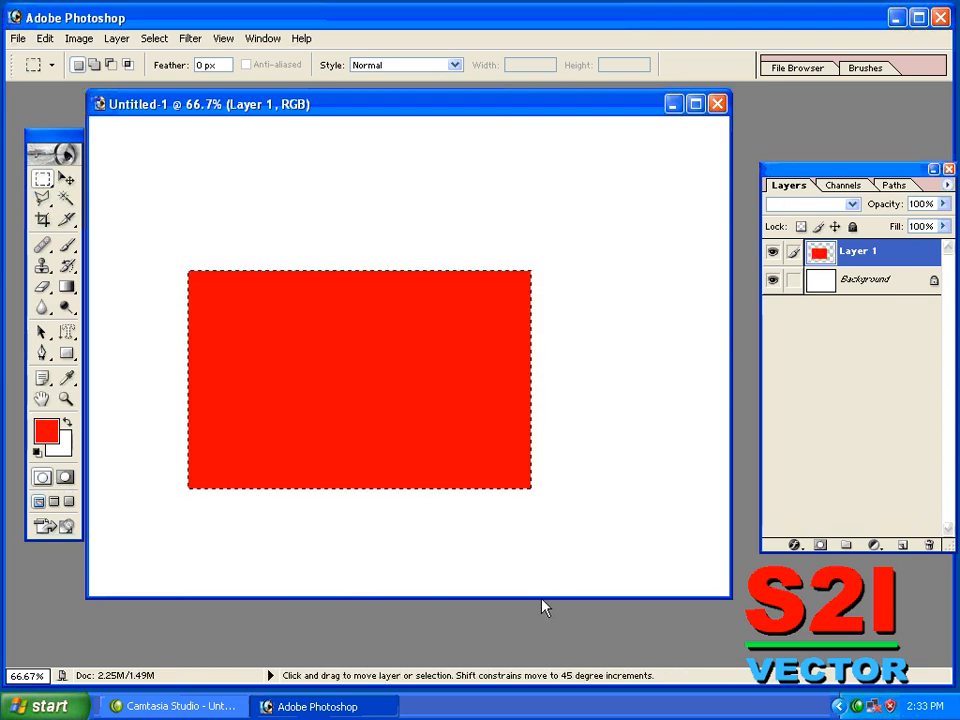
pyautogui.hotkey('ctrl', 'd')
# - On a new layer, fill an elliptical selection over the red rectangle with blue of hue 233°, saturation 100% and brightness 100%, and deselect
pyautogui.click(902, 544)
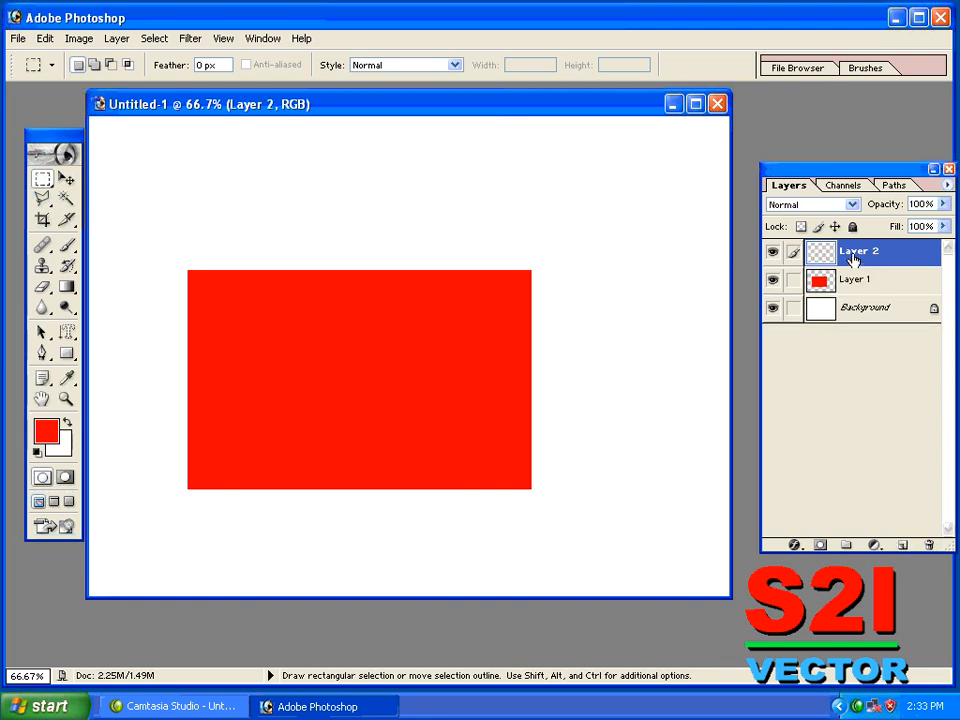
pyautogui.moveTo(39, 181); pyautogui.dragTo(140, 196)
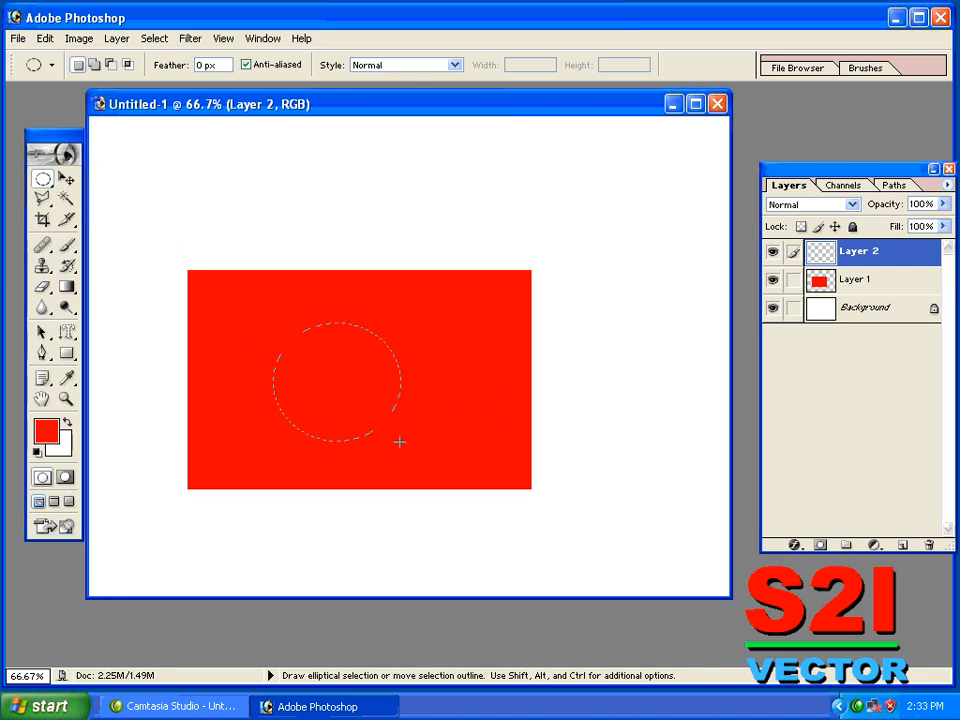
pyautogui.click(46, 432)
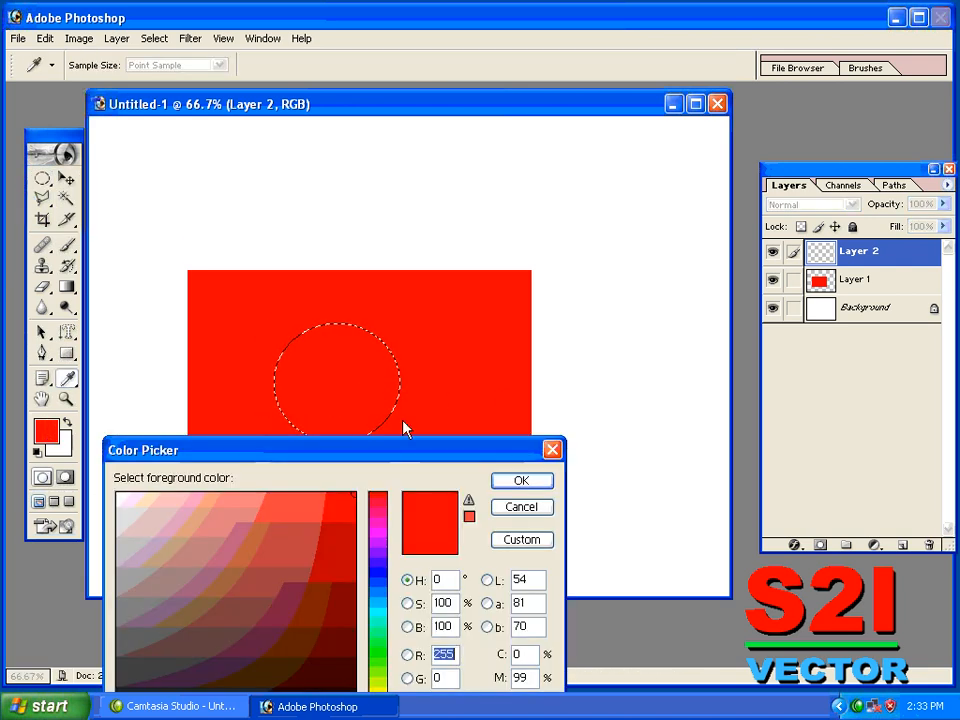
pyautogui.click(377, 578)
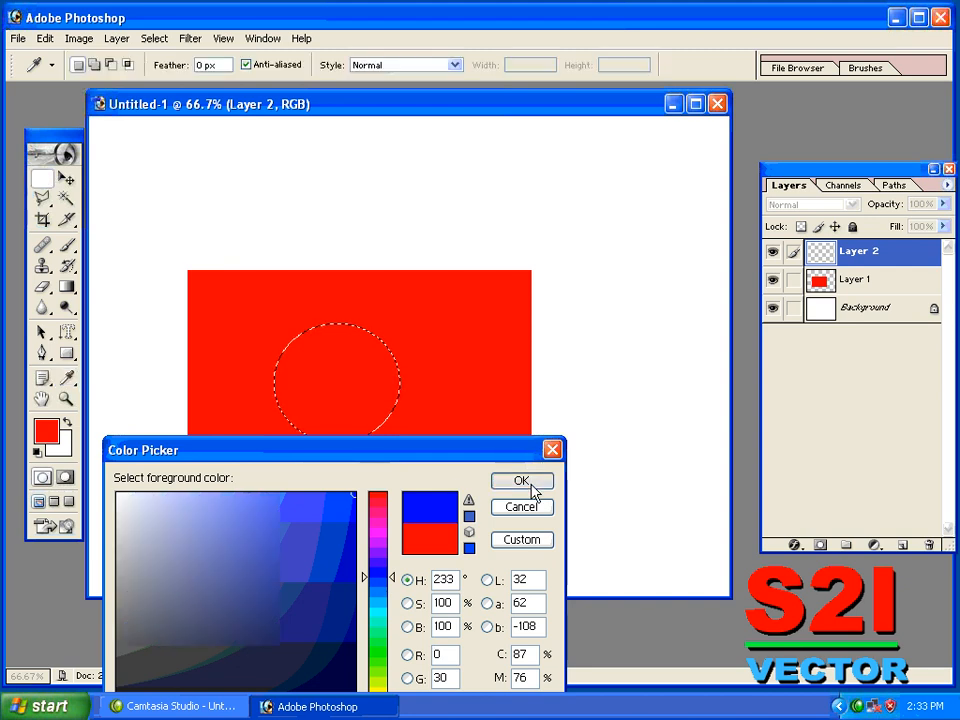
pyautogui.click(532, 487)
pyautogui.hotkey('alt', 'BackSpace')
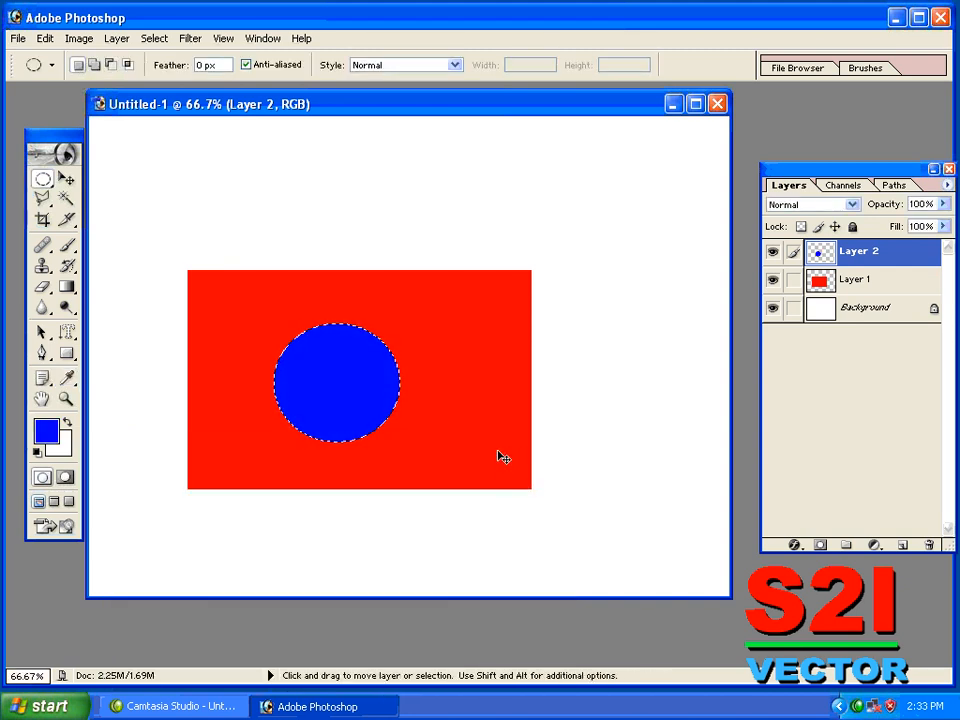
pyautogui.hotkey('ctrl', 'd')
# - Move the blue circle on Layer 2 around independently and leave it near the left side of the red rectangle
pyautogui.press('v')
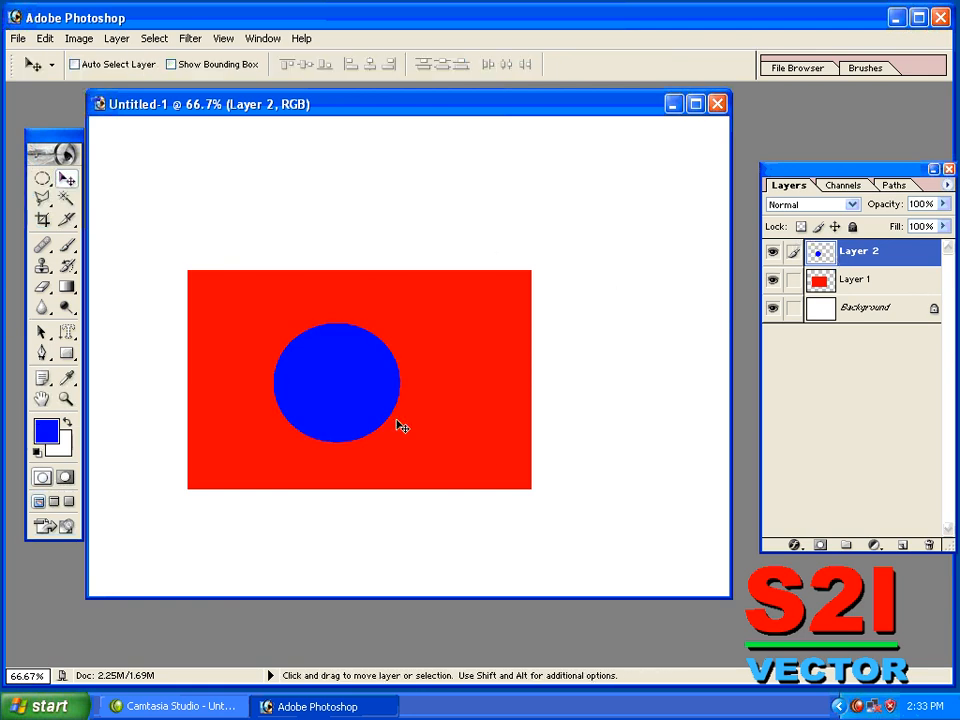
pyautogui.moveTo(367, 402)
pyautogui.mouseDown()
pyautogui.moveTo(489, 321)
pyautogui.moveTo(615, 268)
pyautogui.moveTo(357, 413)
pyautogui.mouseUp()
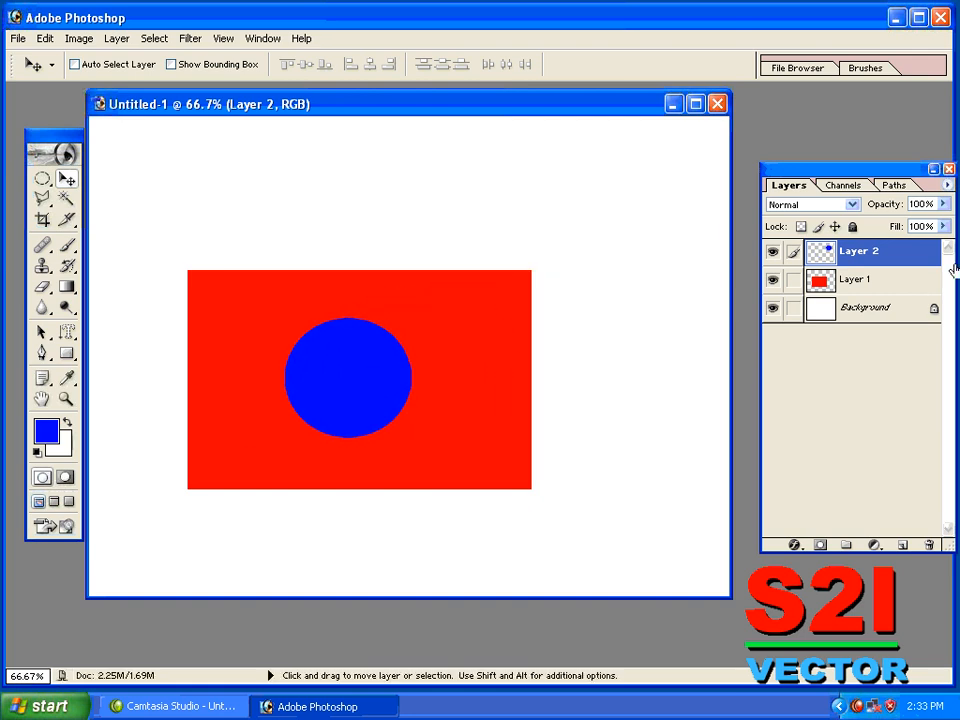
pyautogui.click(856, 284)
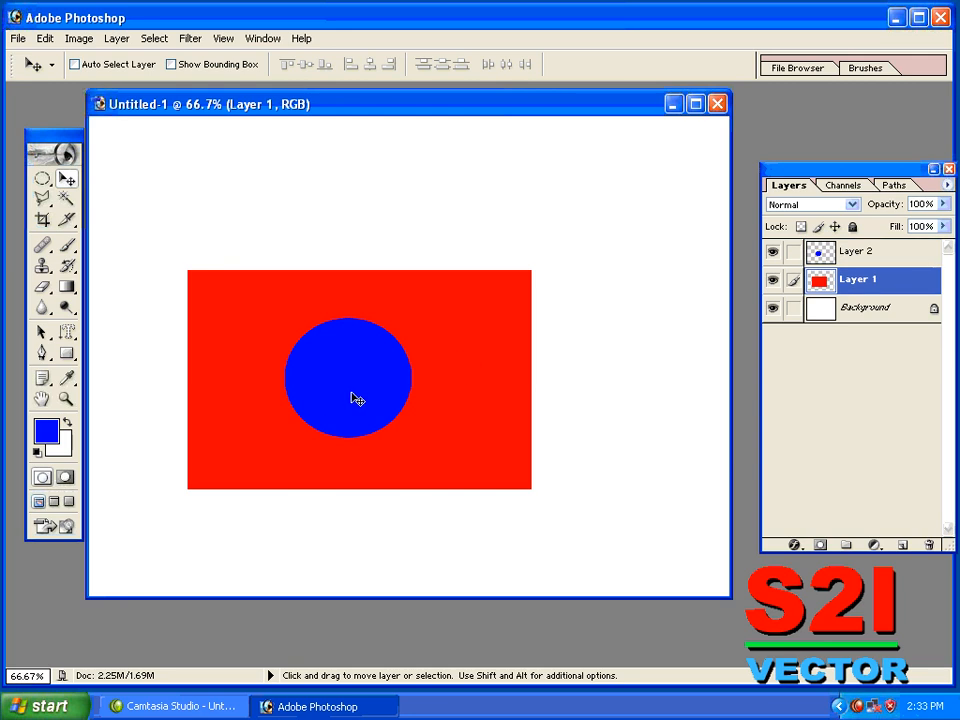
pyautogui.click(856, 251)
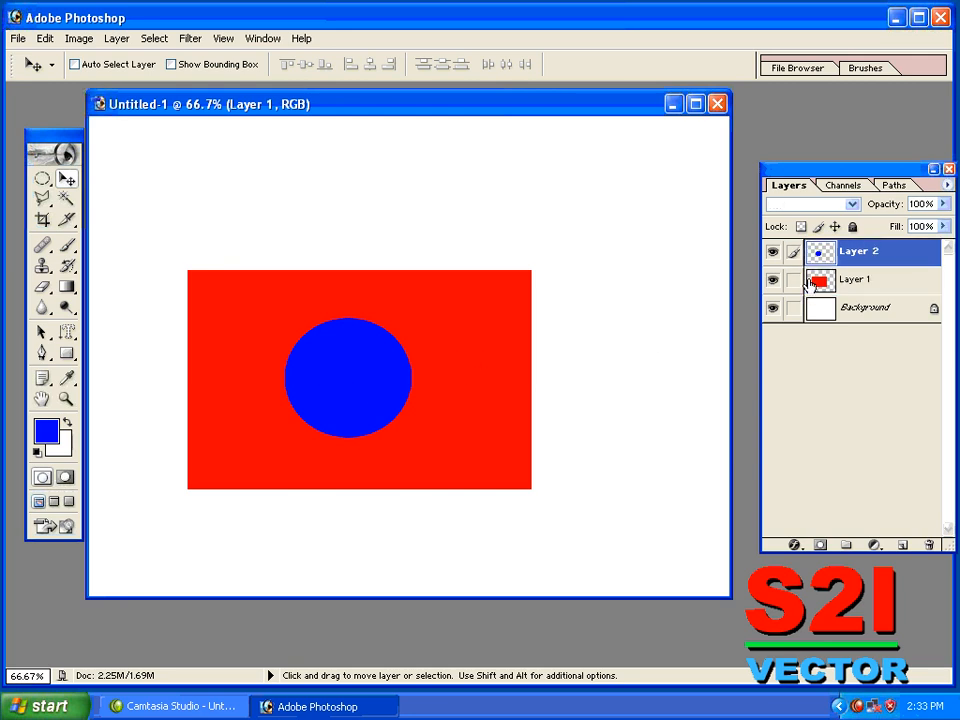
pyautogui.moveTo(343, 392); pyautogui.dragTo(264, 365)
# - Move the red rectangle on Layer 1 down and slightly left so that the blue circle overlaps its top edge
pyautogui.click(853, 283)
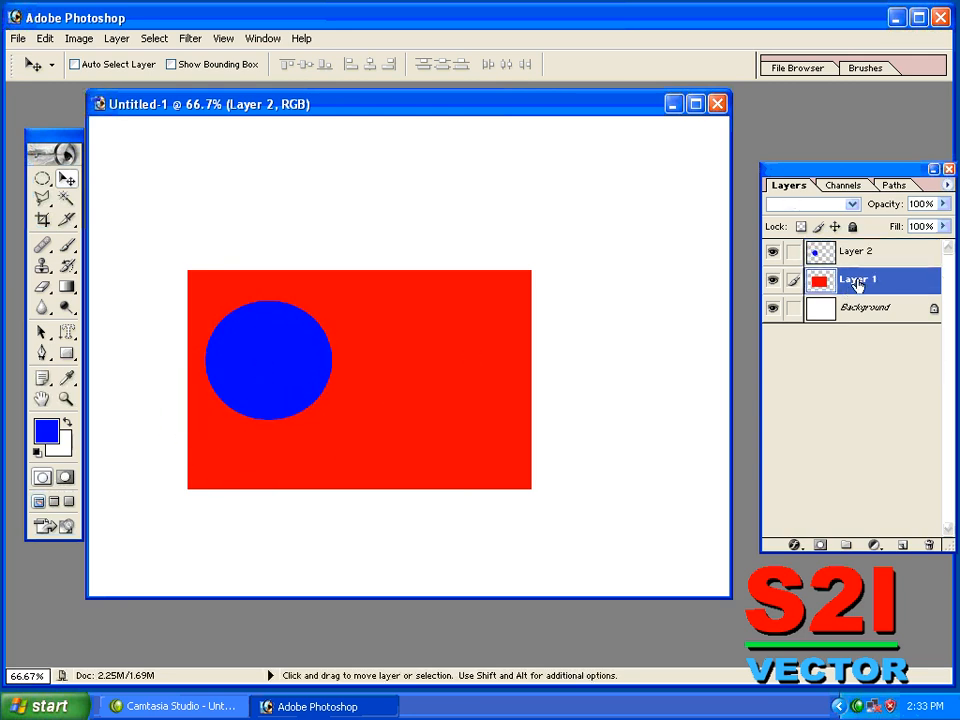
pyautogui.moveTo(873, 257); pyautogui.dragTo(872, 245)
pyautogui.moveTo(284, 326); pyautogui.dragTo(237, 448)
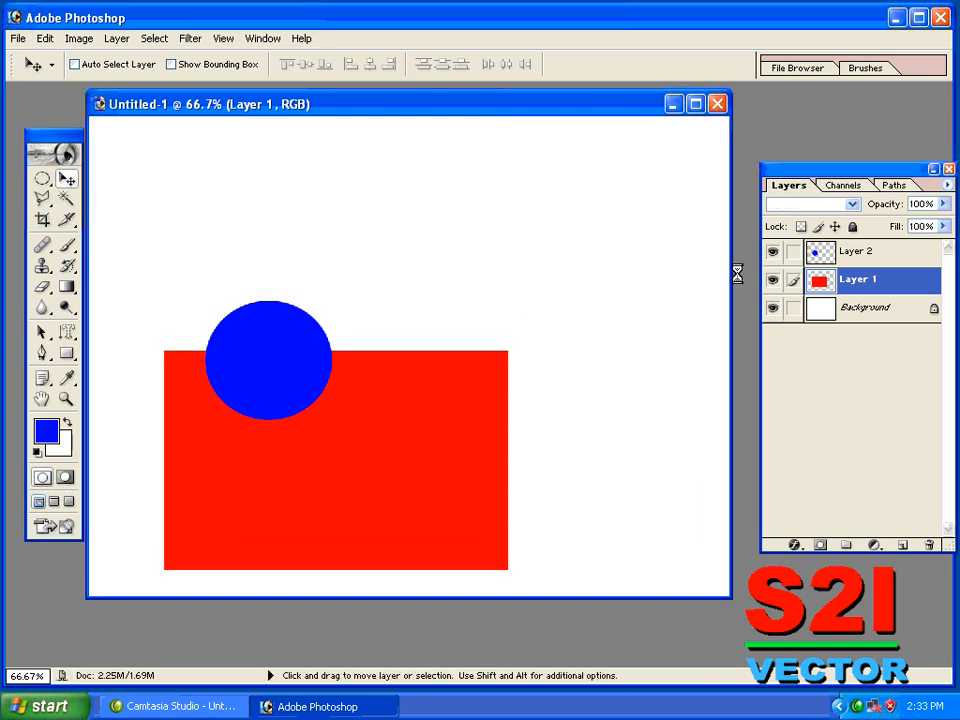
pyautogui.moveTo(855, 290); pyautogui.dragTo(857, 251)
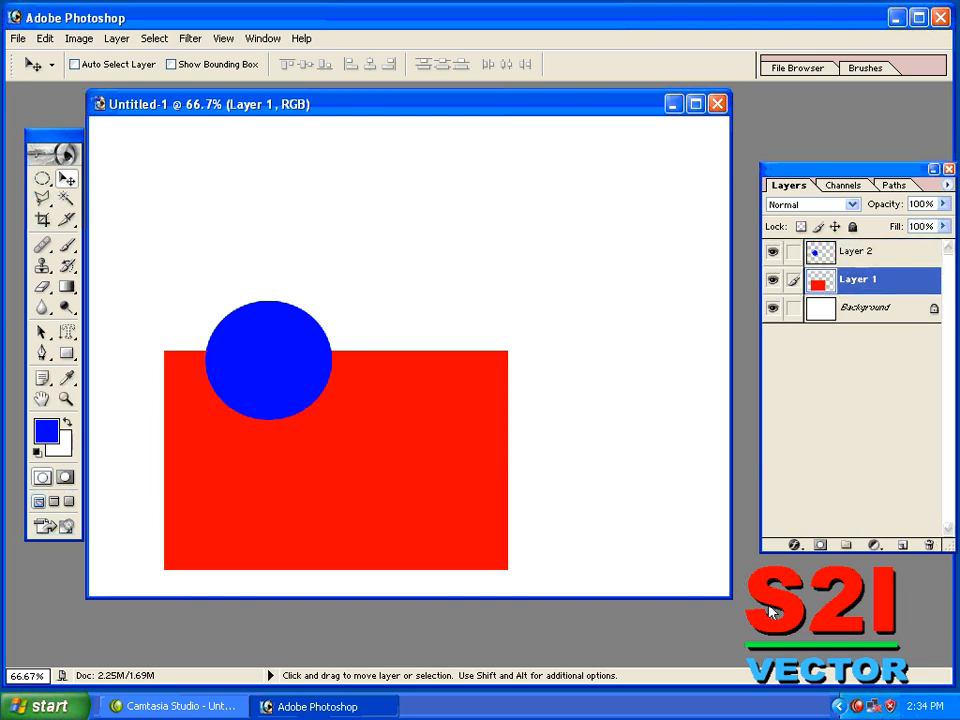
# - Add the text "animation" in Arial Black 50 pt on the white area above the blue circle
pyautogui.moveTo(66, 333); pyautogui.dragTo(145, 346)
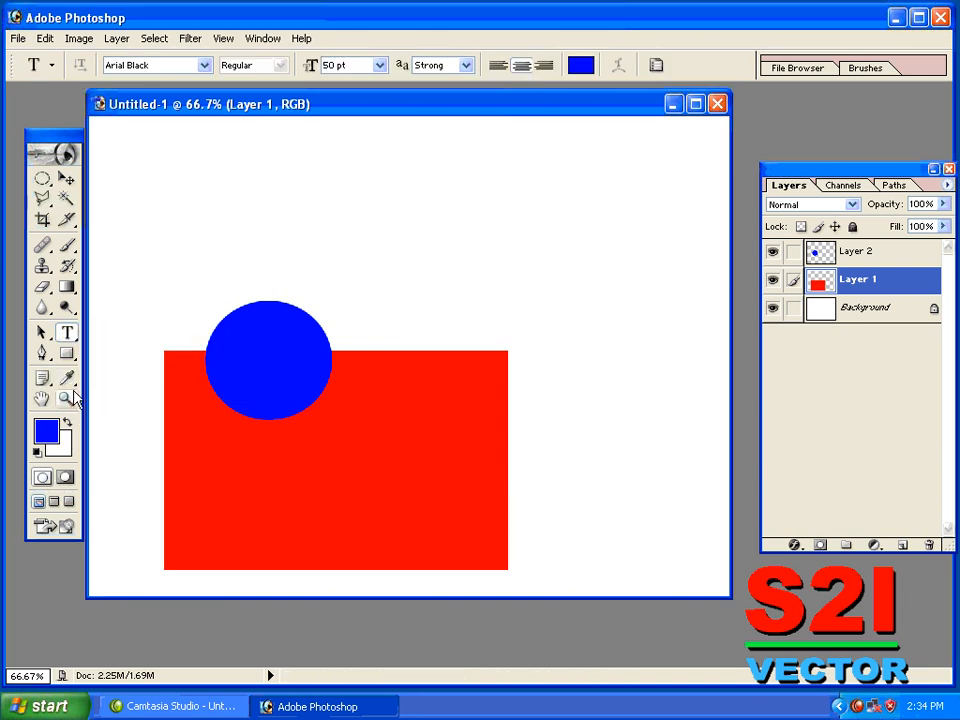
pyautogui.click(305, 188)
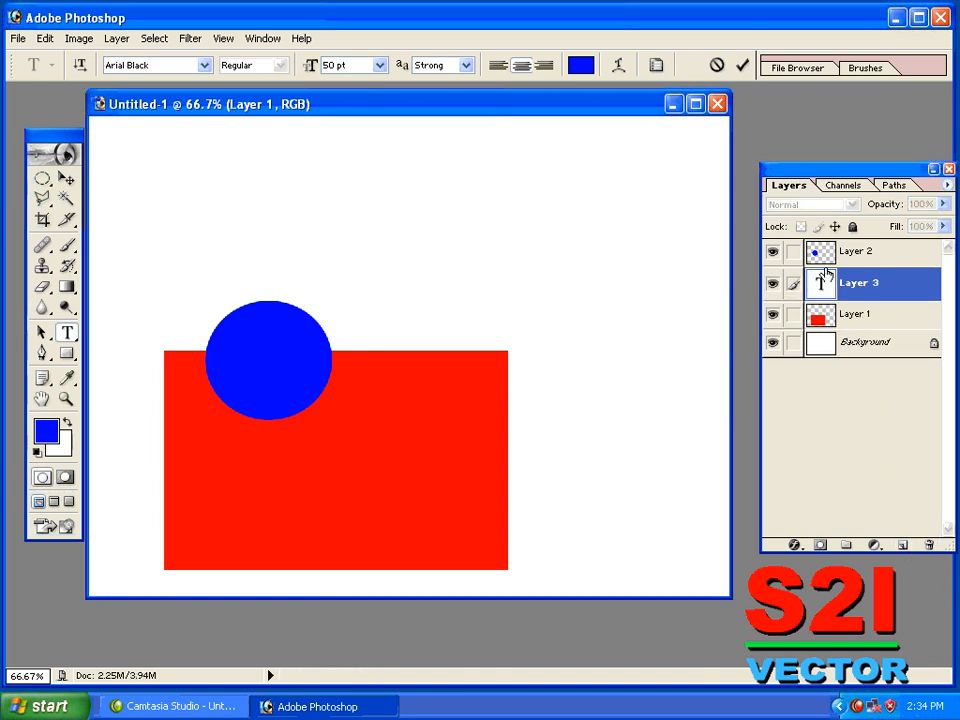
pyautogui.write('animation')
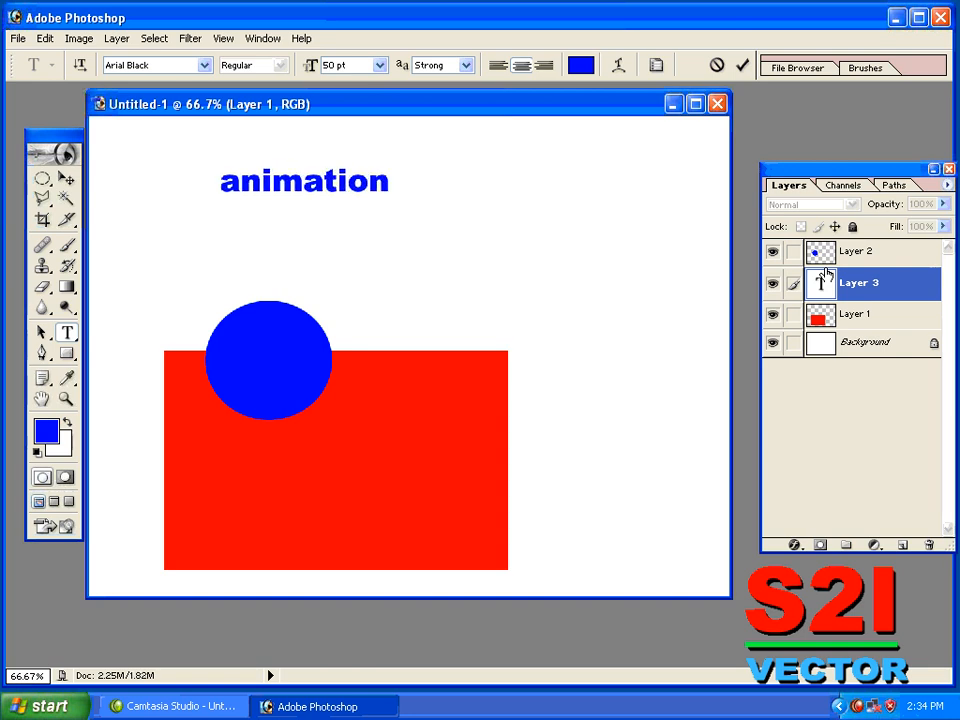
pyautogui.click(66, 178)
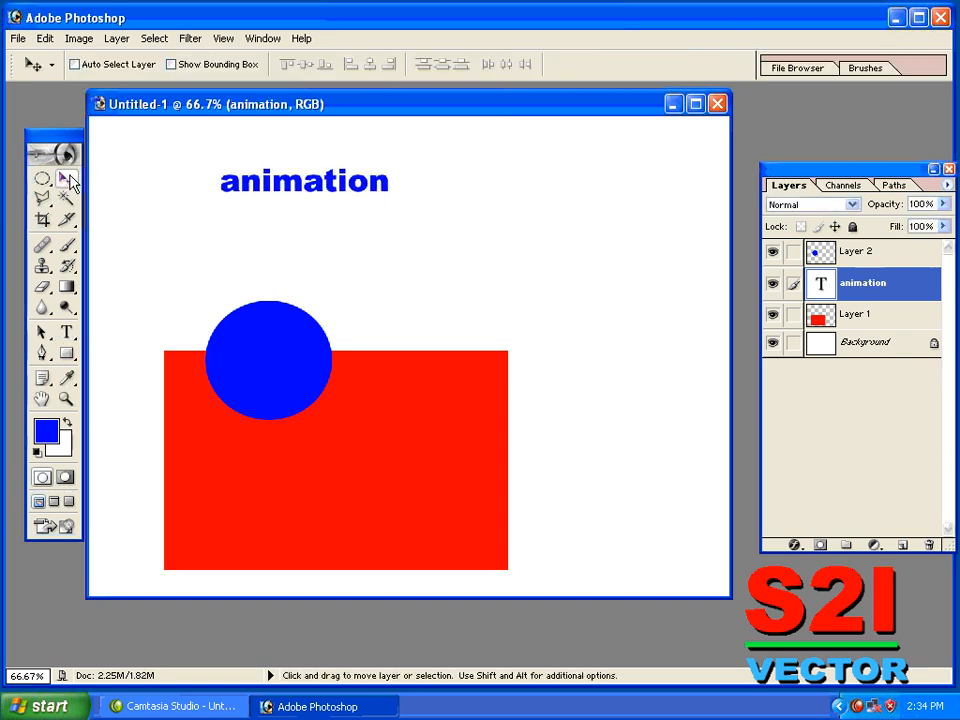
# - Make Layer 1 active and move the red rectangle up behind the "animation" text
pyautogui.rightClick(420, 478)
pyautogui.click(459, 442)
pyautogui.click(829, 323)
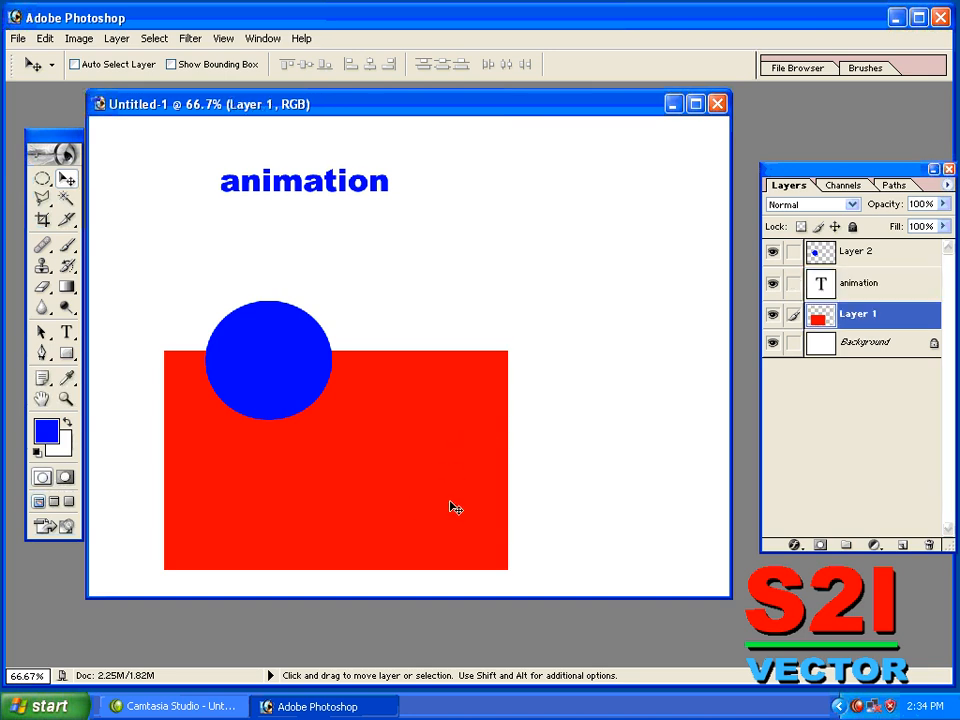
pyautogui.moveTo(463, 362); pyautogui.dragTo(495, 262)
# - Choose Layer 2 from the layers under the blue circle and move the circle below the red rectangle
pyautogui.rightClick(300, 382)
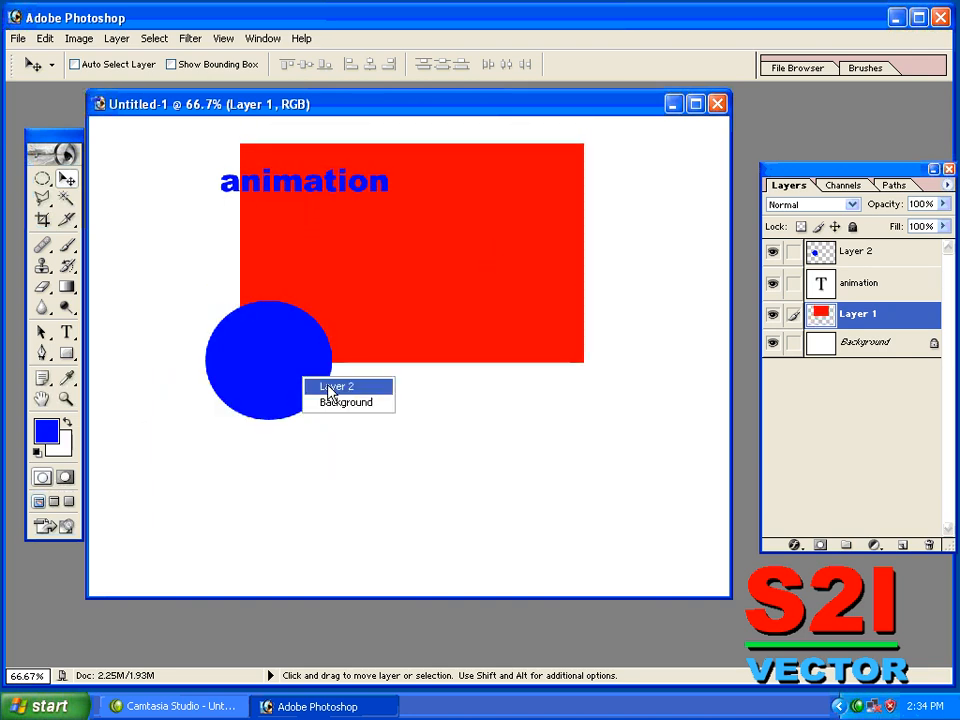
pyautogui.click(343, 386)
pyautogui.moveTo(297, 380); pyautogui.dragTo(328, 471)
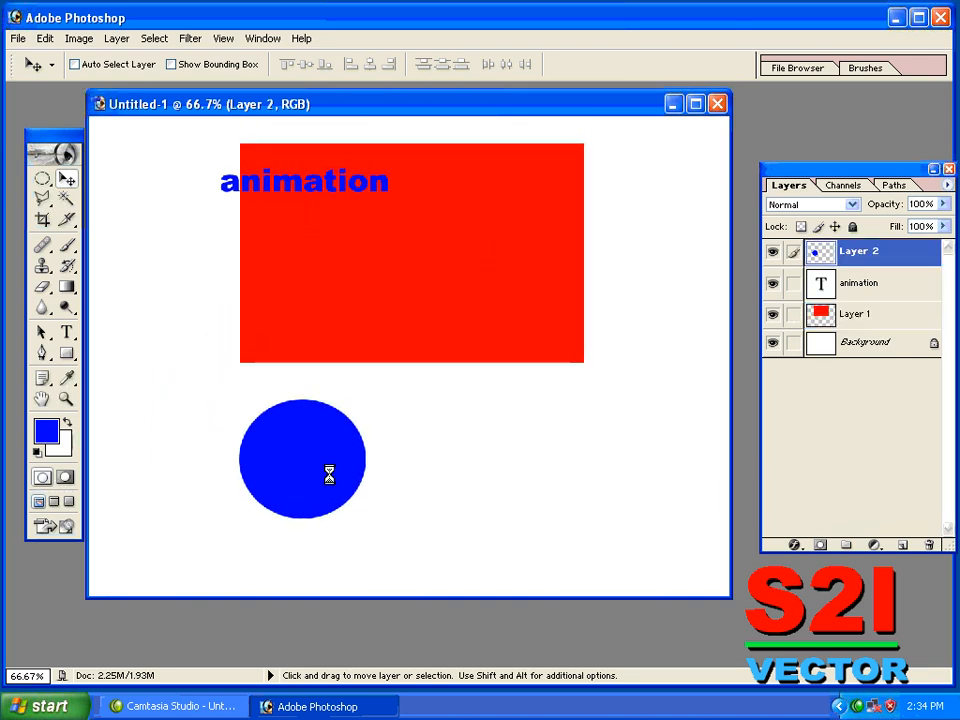
# - Choose Layer 1 from the layers under the red rectangle and move it left until it surrounds the whole "animation" text
pyautogui.rightClick(396, 326)
pyautogui.click(416, 334)
pyautogui.moveTo(416, 334); pyautogui.dragTo(330, 313)
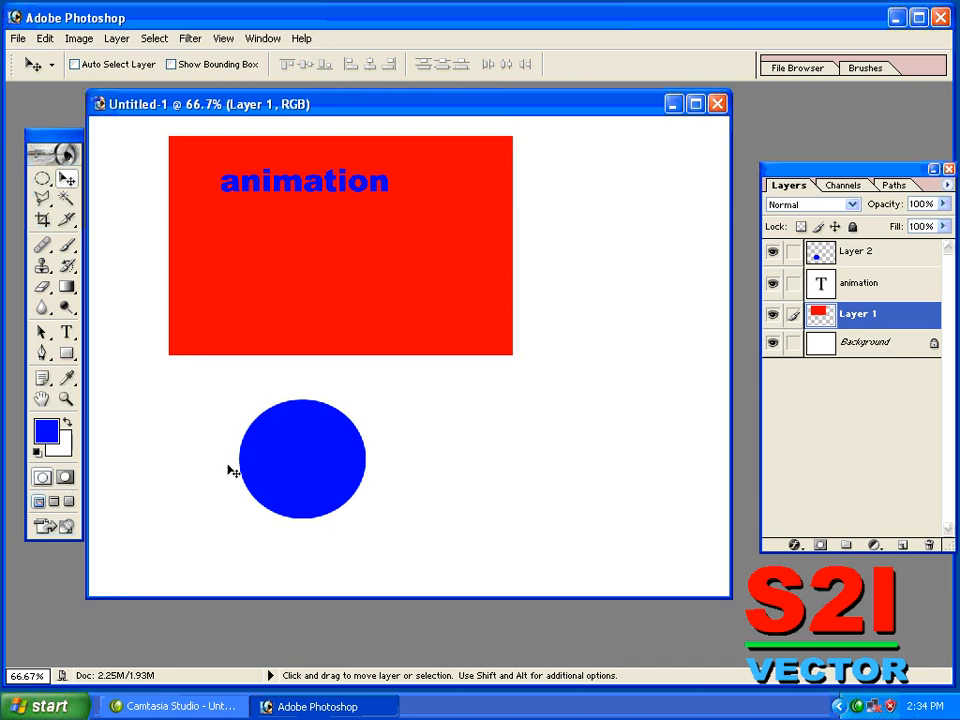
# - Try to outline the blue circle by hand with an elliptical selection, and deselect
pyautogui.click(41, 180)
pyautogui.moveTo(257, 426); pyautogui.dragTo(377, 525)
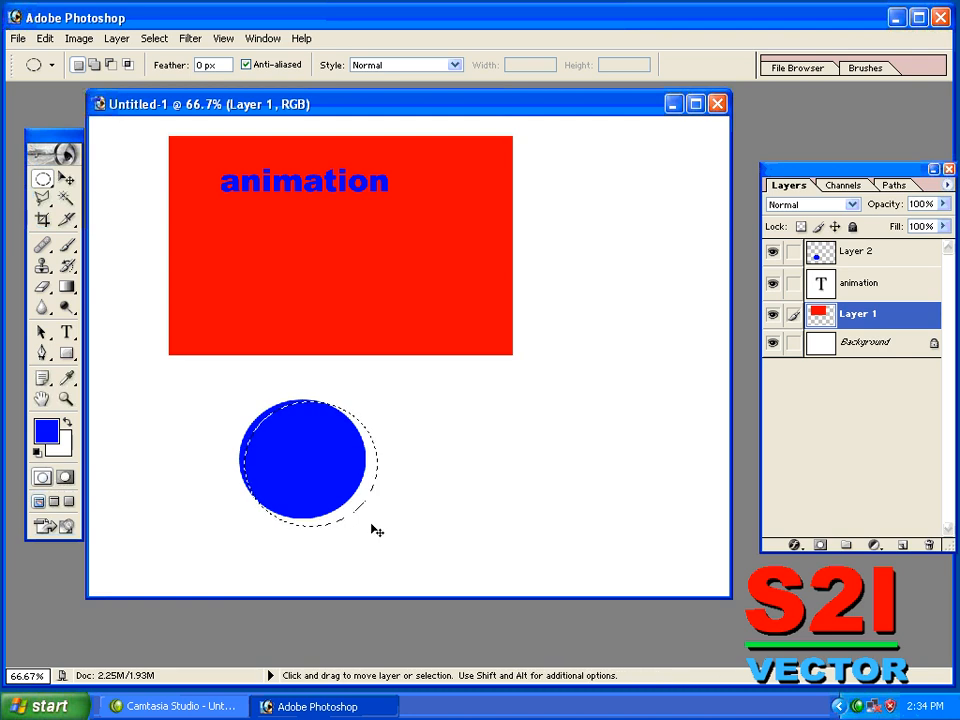
pyautogui.click(342, 432)
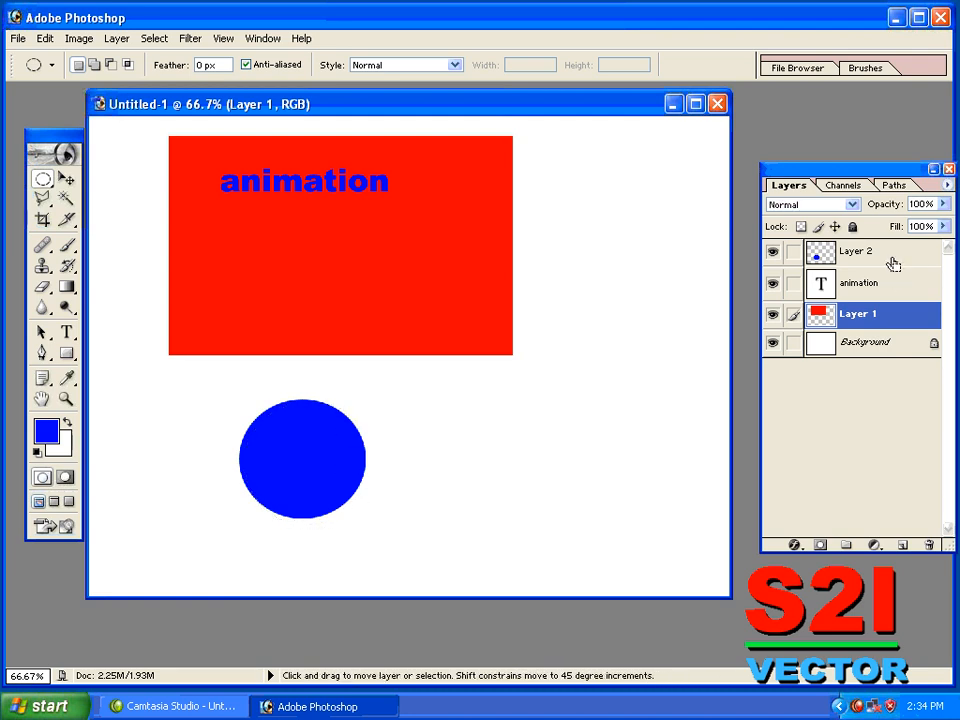
# - Load the exact outline of the circle on Layer 2 as a selection, repeat for Layer 1's rectangle, and deselect
pyautogui.keyDown('ctrl'); pyautogui.click(818, 256); pyautogui.keyUp('ctrl')
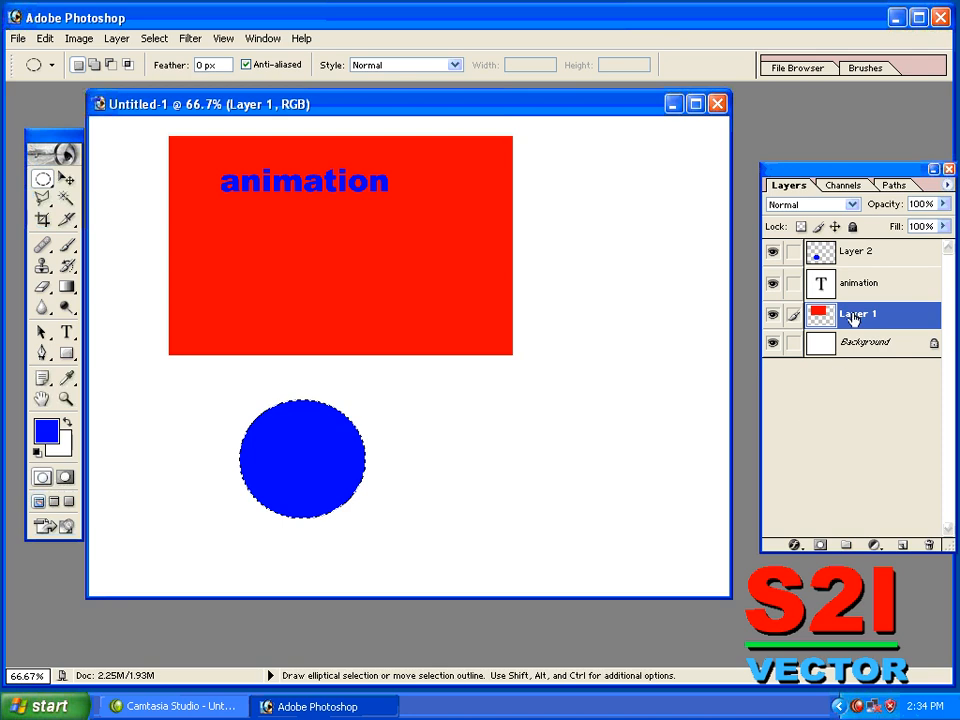
pyautogui.hotkey('ctrl', 'd')
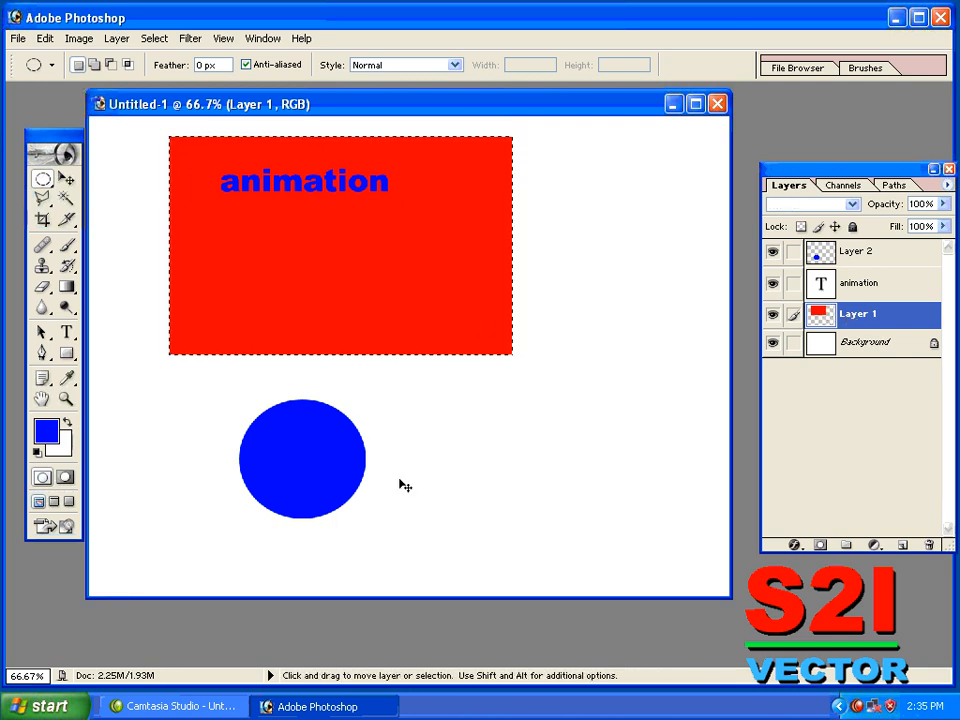
pyautogui.hotkey('ctrl', 'd')
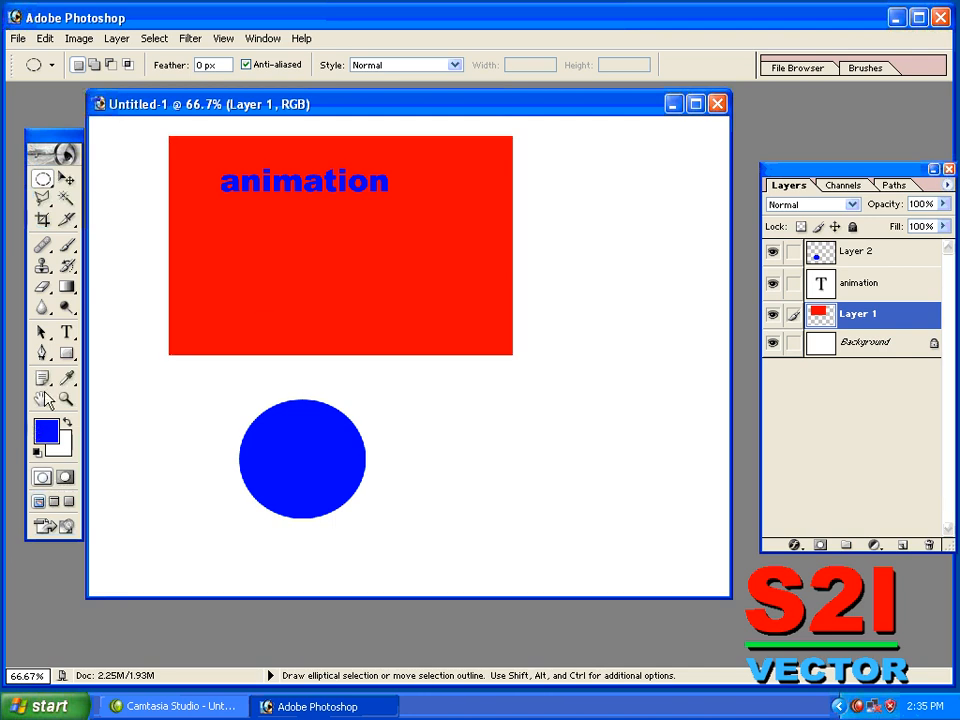
# - Draw a blue light bulb custom shape as filled pixels on Layer 2, in the lower right of the canvas
pyautogui.moveTo(66, 352); pyautogui.dragTo(193, 436)
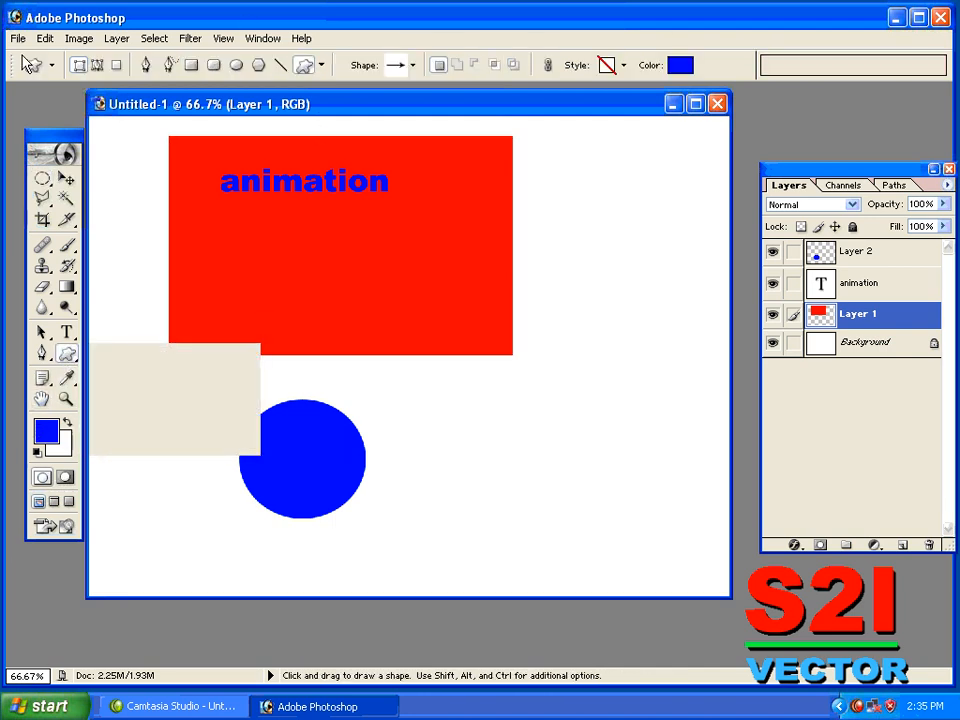
pyautogui.click(405, 67)
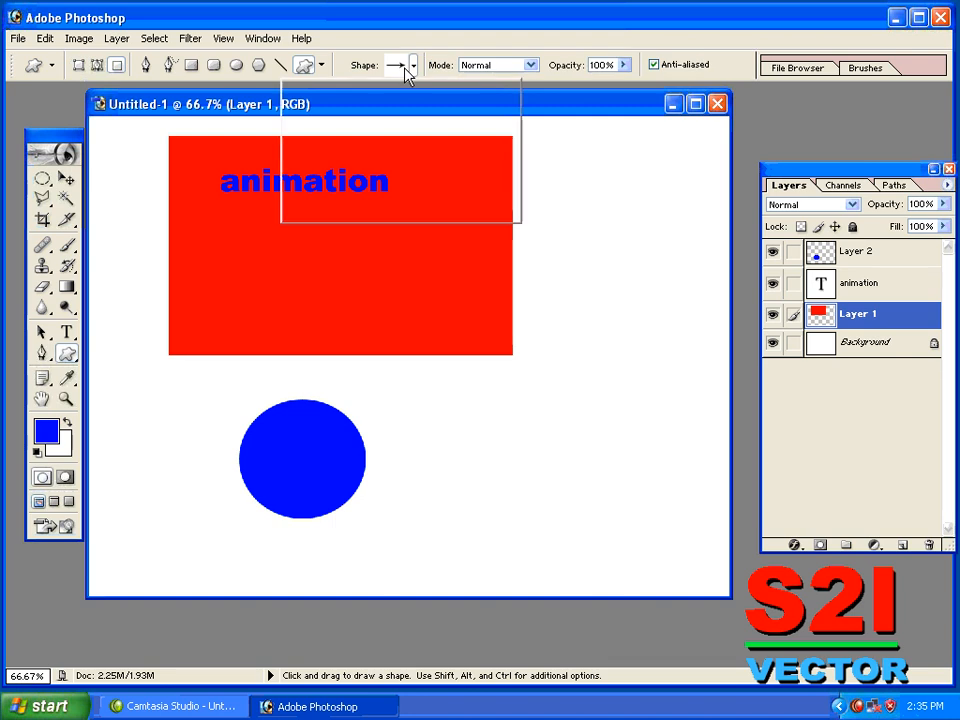
pyautogui.doubleClick(396, 132)
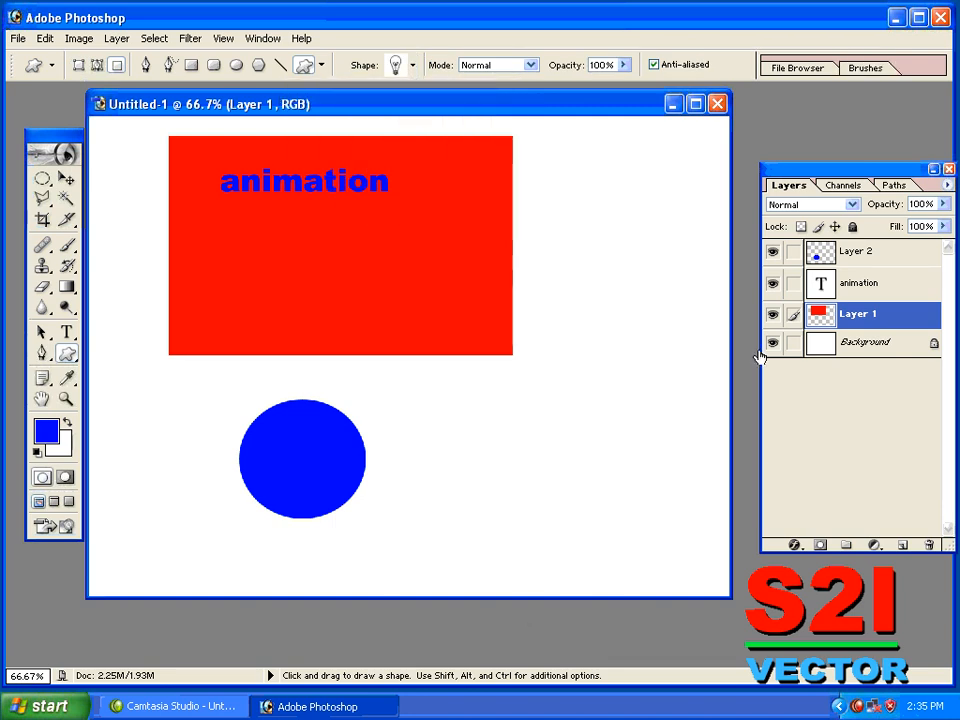
pyautogui.click(855, 254)
pyautogui.moveTo(538, 379); pyautogui.dragTo(674, 558)
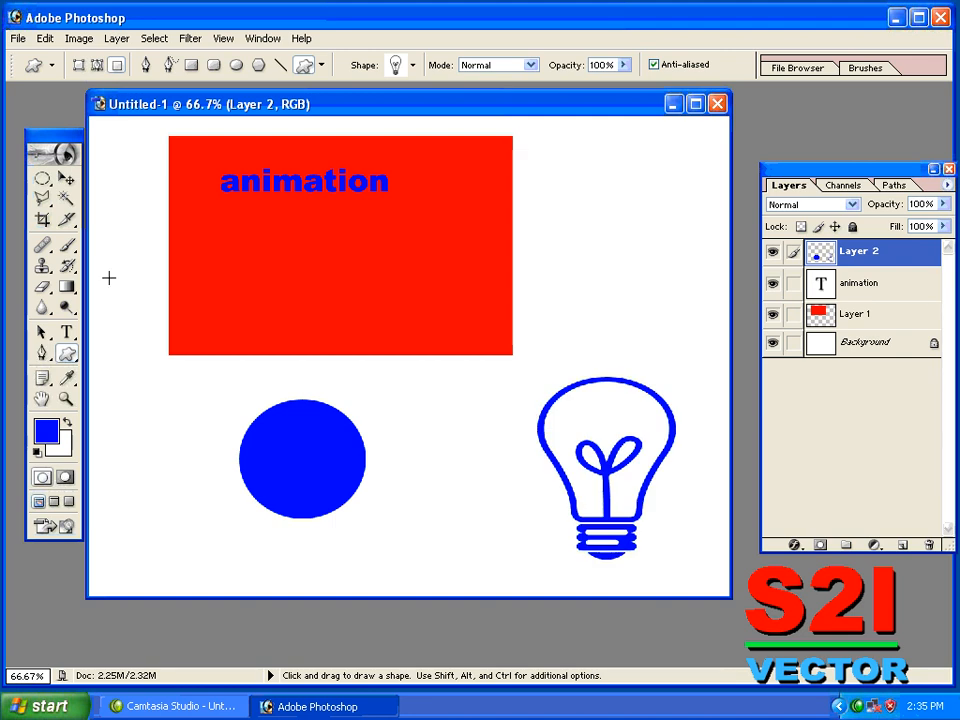
# - Load Layer 2's circle and light bulb as one selection, replace it with a selection of Layer 1's contents, and deselect
pyautogui.click(66, 178)
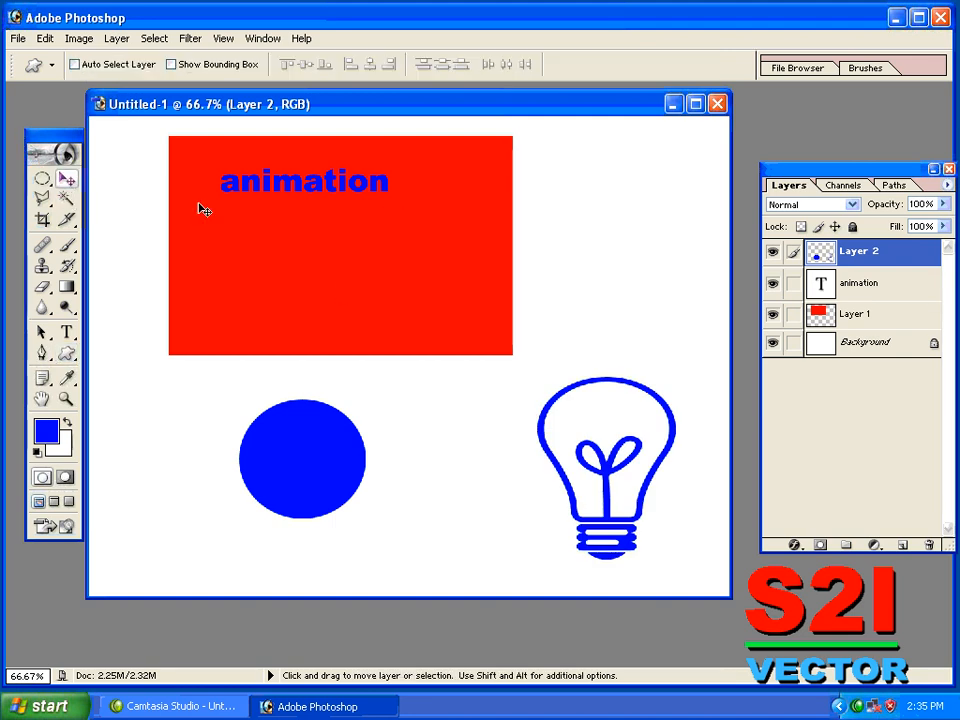
pyautogui.keyDown('ctrl'); pyautogui.click(819, 255); pyautogui.keyUp('ctrl')
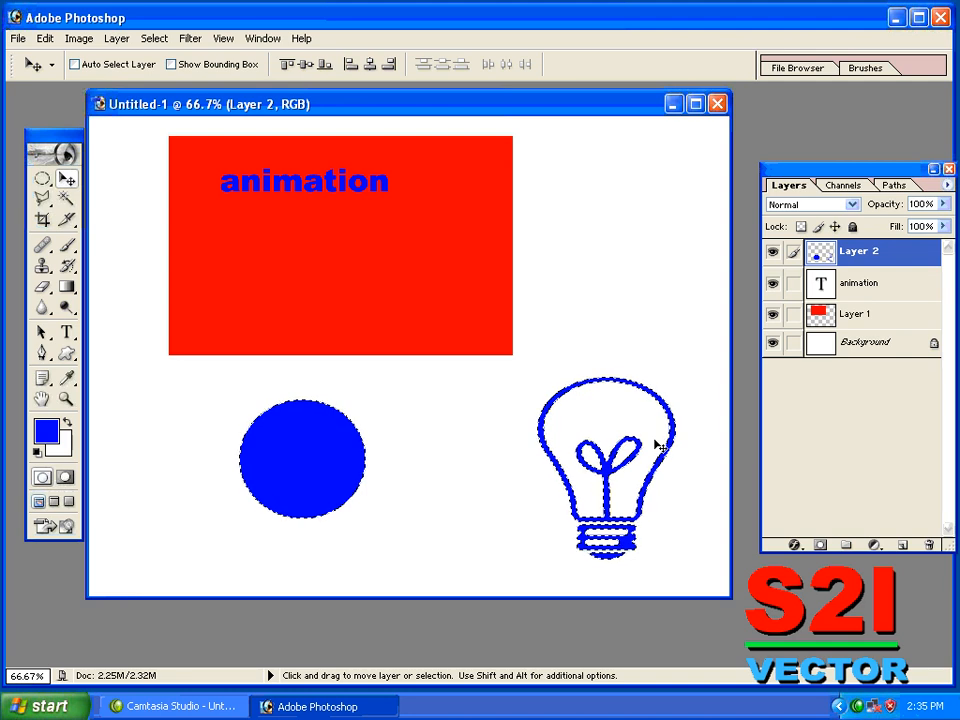
pyautogui.keyDown('ctrl'); pyautogui.click(818, 314); pyautogui.keyUp('ctrl')
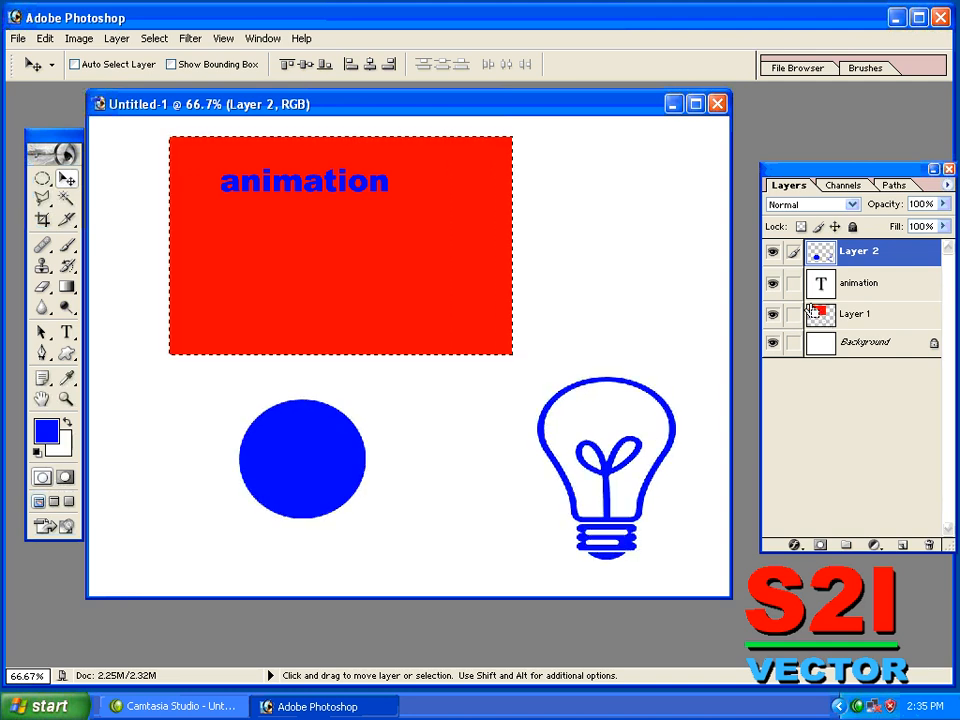
pyautogui.hotkey('ctrl', 'd')
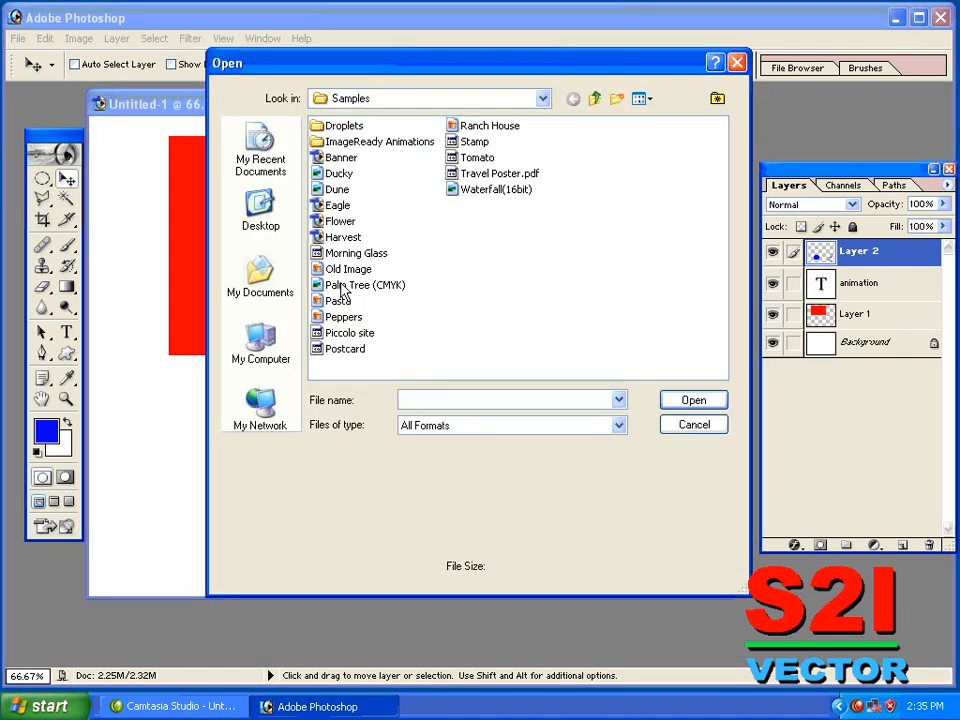
# - Open the Ducky image from the Samples folder
pyautogui.click(342, 272)
pyautogui.click(337, 190)
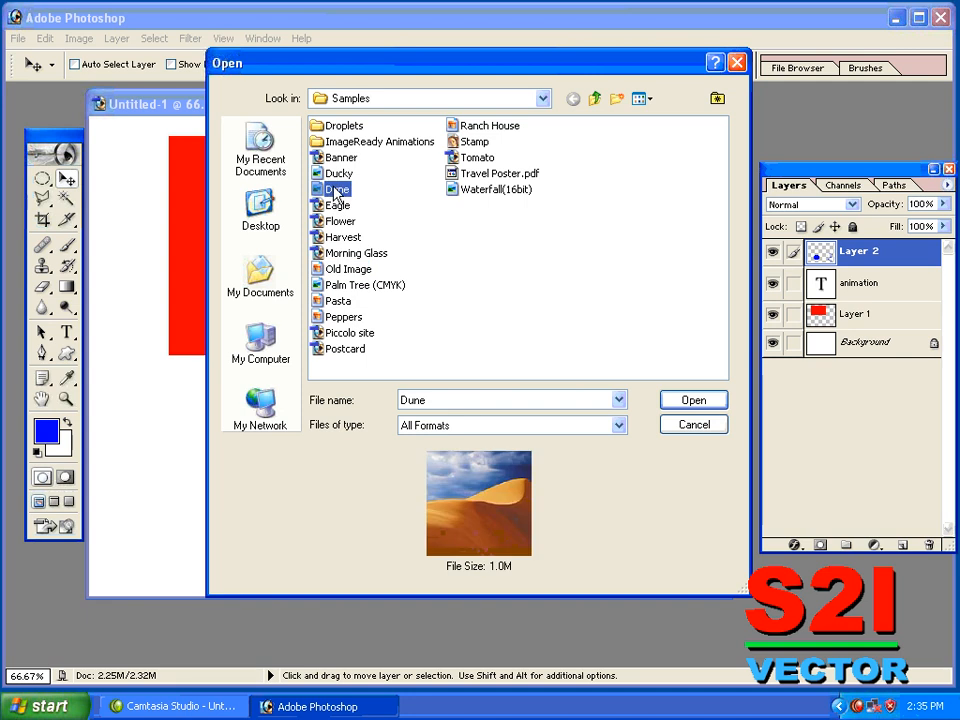
pyautogui.click(338, 174)
pyautogui.click(676, 401)
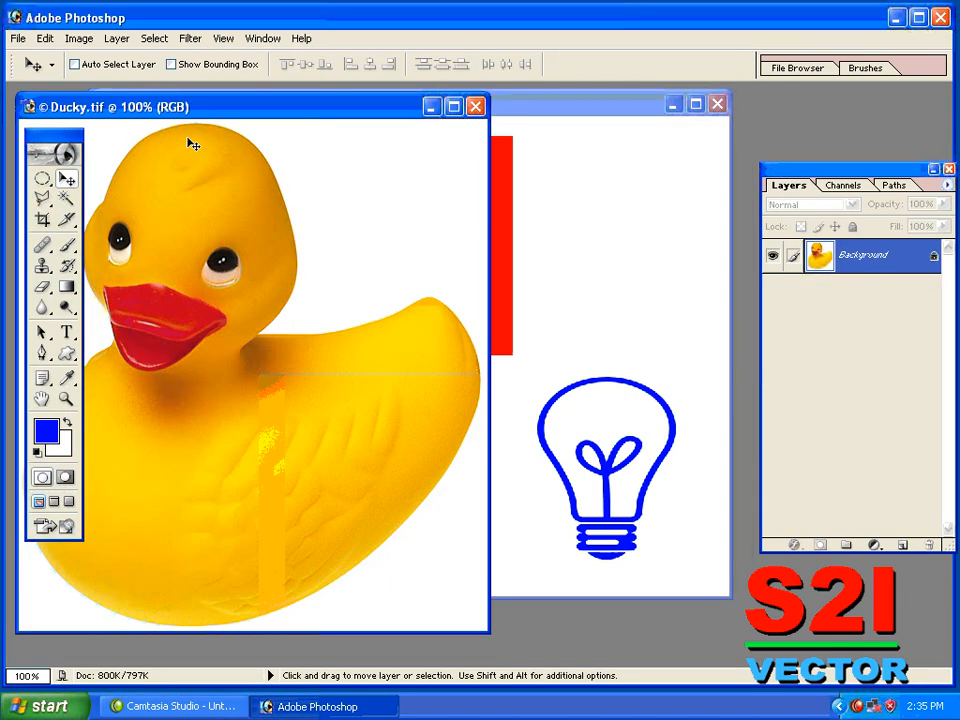
# - Select the duck by selecting its white background with the Magic Wand at tolerance 32 and inverting the selection
pyautogui.click(189, 37)
pyautogui.moveTo(154, 38)
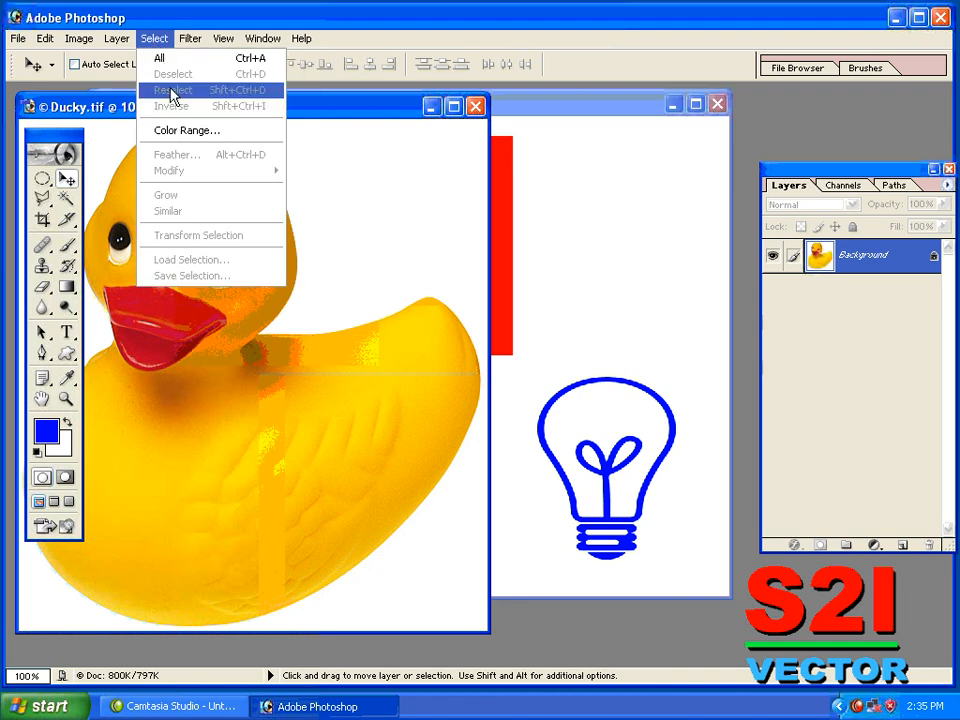
pyautogui.click(393, 125)
pyautogui.click(66, 198)
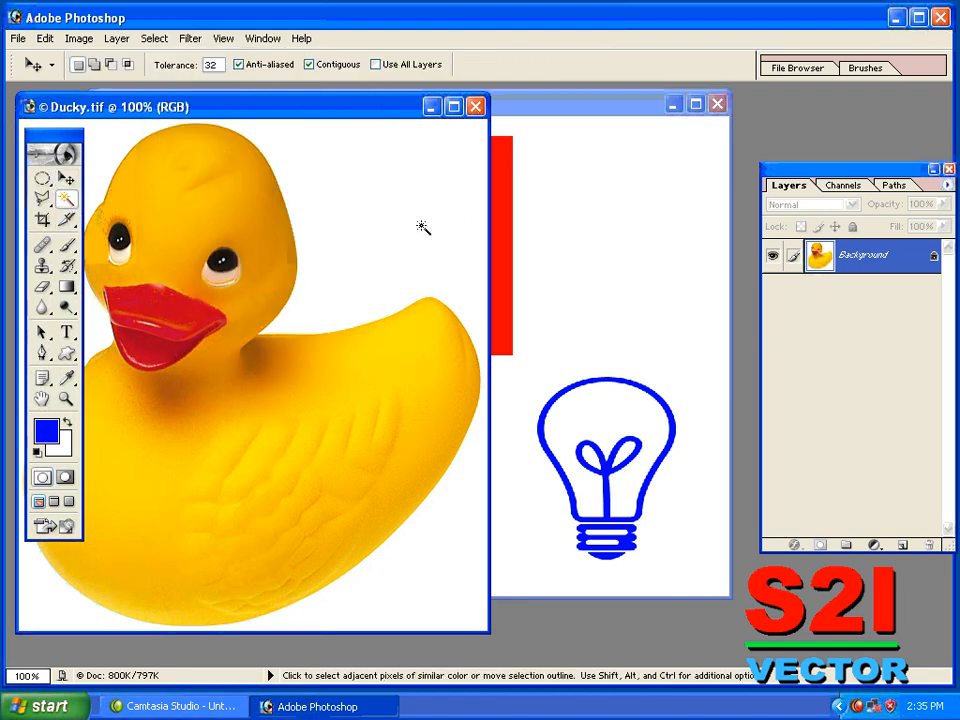
pyautogui.click(413, 225)
pyautogui.click(181, 42)
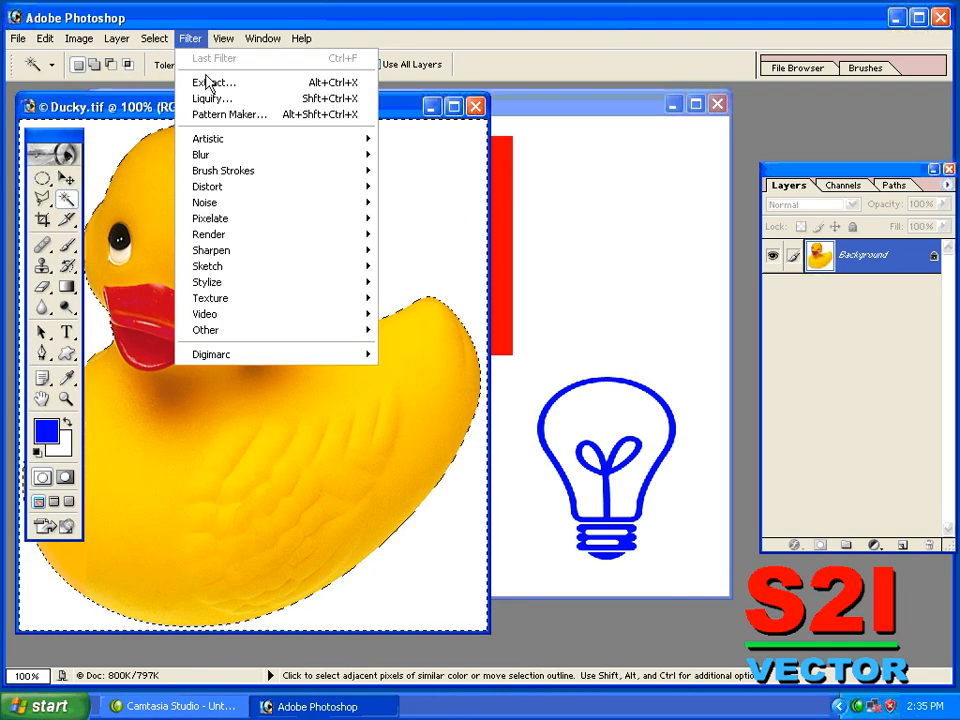
pyautogui.moveTo(172, 42)
pyautogui.click(163, 103)
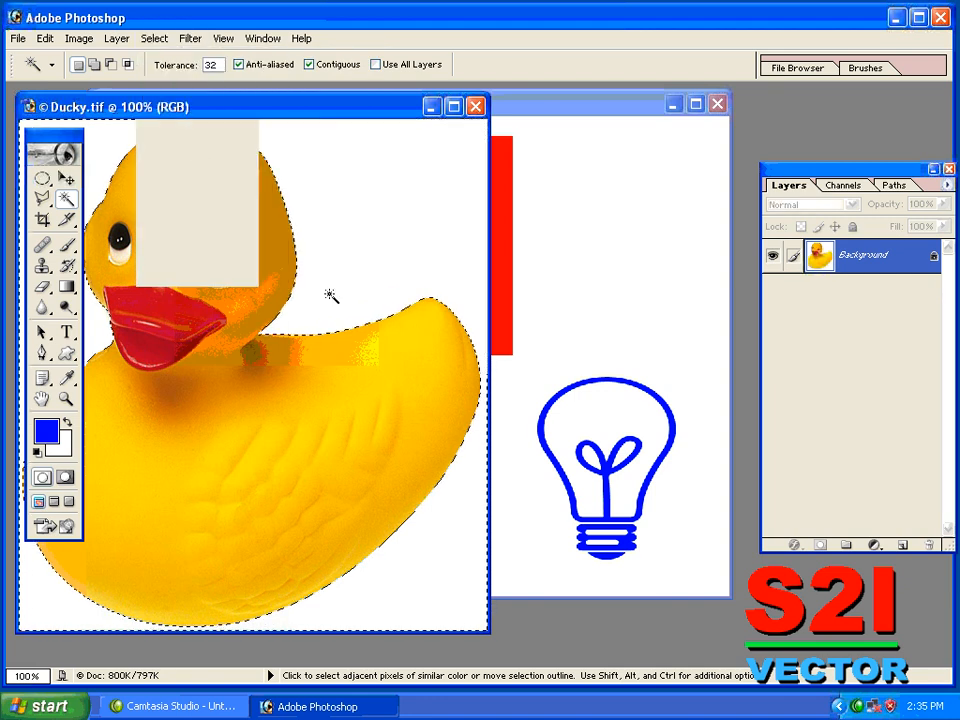
# - Add a new layer to Untitled-1 and move the selected duck from Ducky.tif into it
pyautogui.click(66, 178)
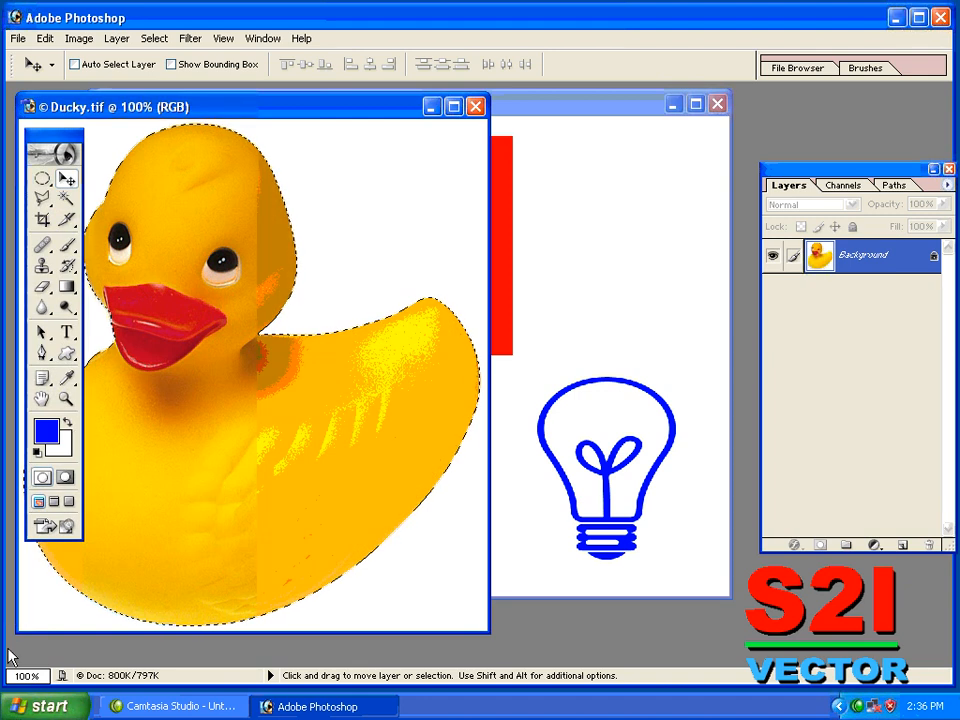
pyautogui.click(598, 178)
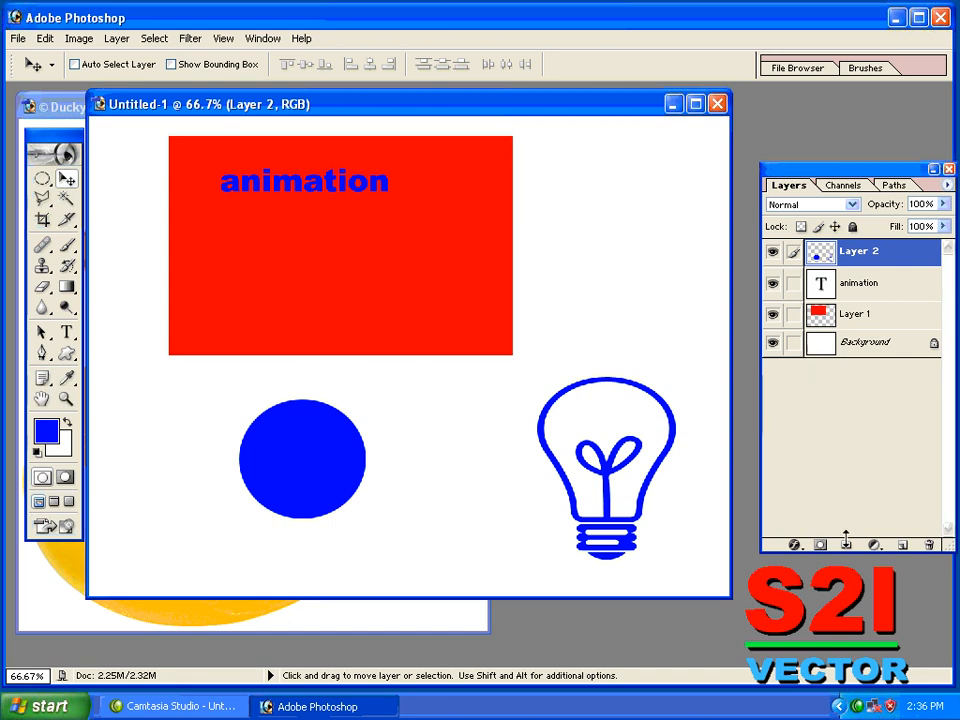
pyautogui.click(901, 545)
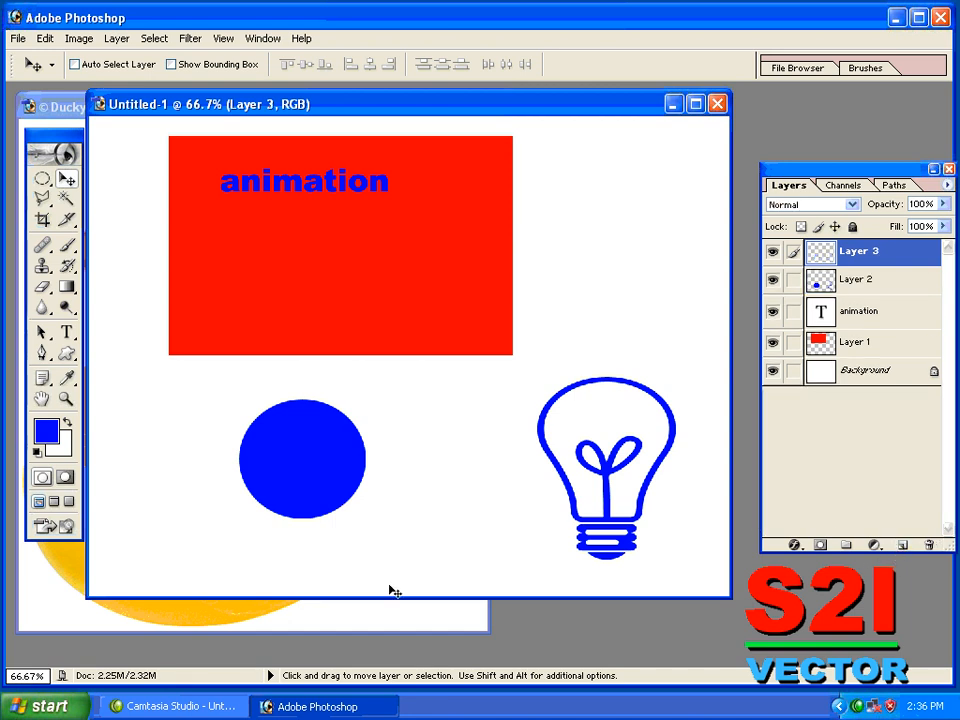
pyautogui.click(392, 621)
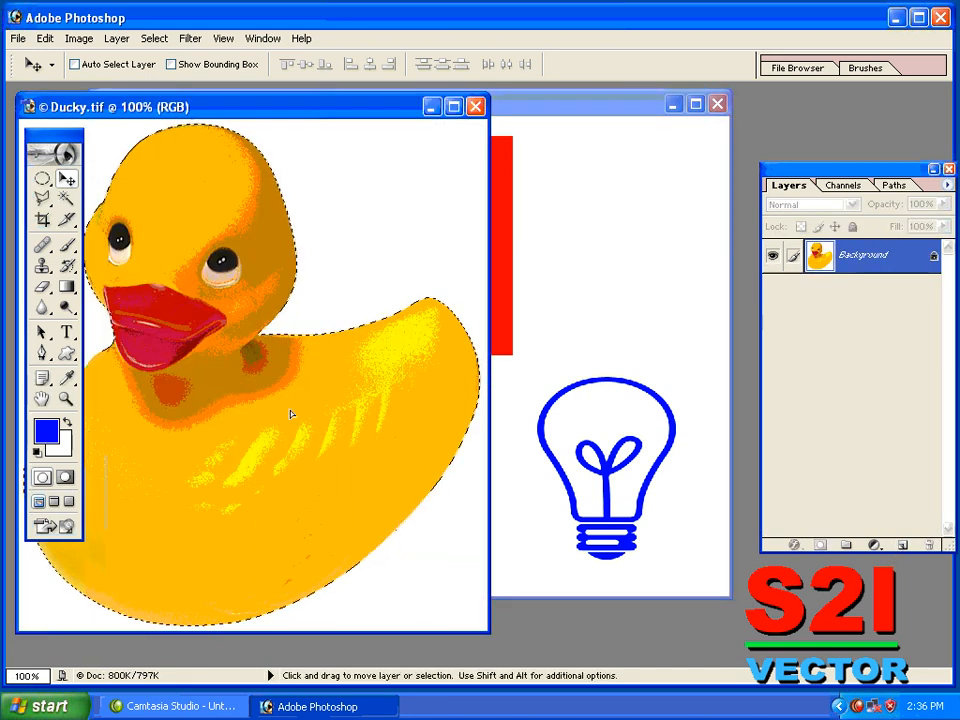
pyautogui.moveTo(290, 413); pyautogui.dragTo(556, 312)
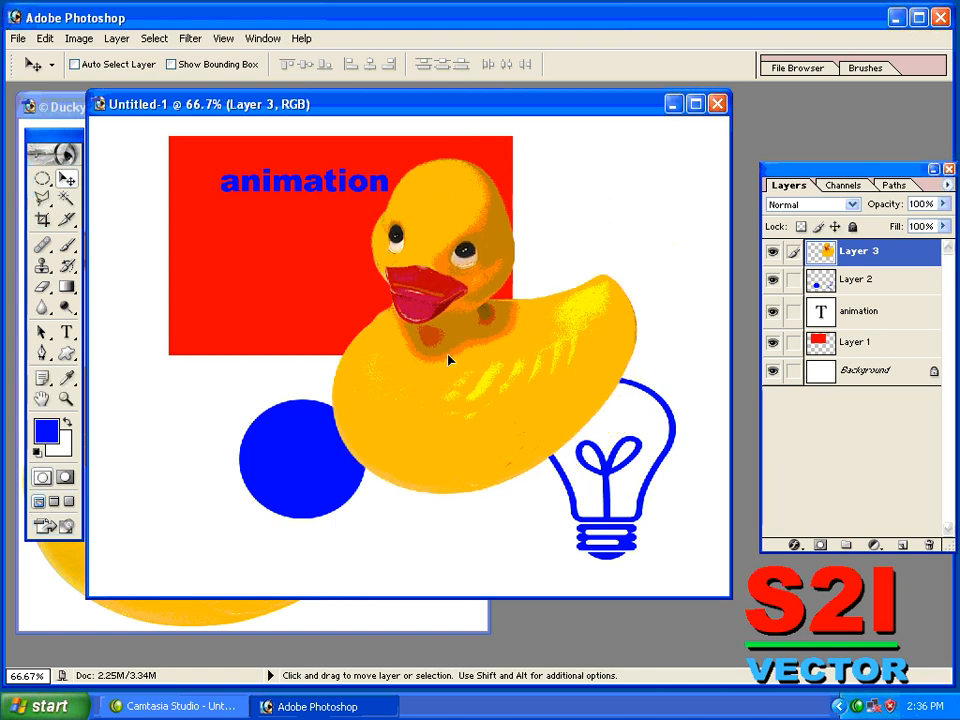
# - Scale the duck to about 49% width and 41% height with Free Transform and place it beside the red rectangle
pyautogui.rightClick(432, 381)
pyautogui.click(466, 385)
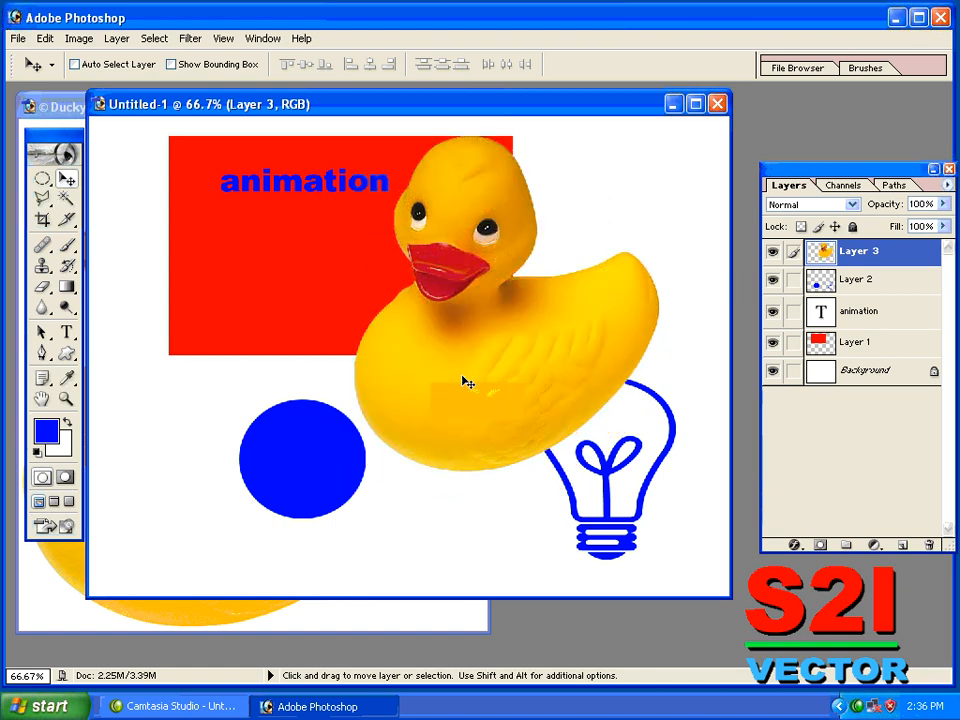
pyautogui.hotkey('ctrl', 't')
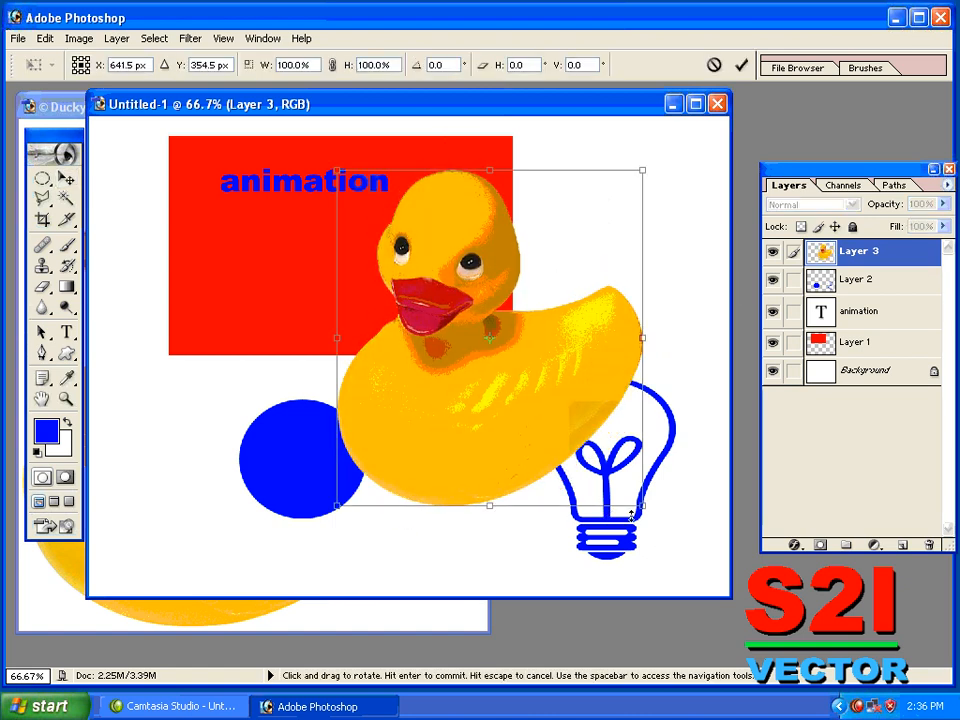
pyautogui.moveTo(634, 508); pyautogui.dragTo(556, 400)
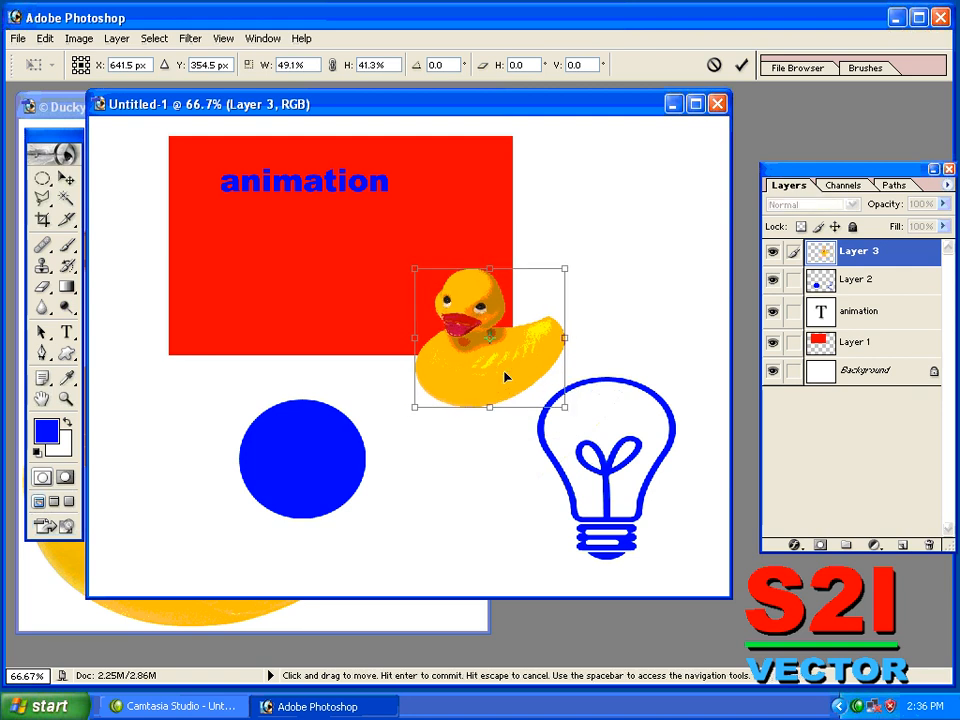
pyautogui.moveTo(505, 377); pyautogui.dragTo(626, 283)
pyautogui.press('Return')
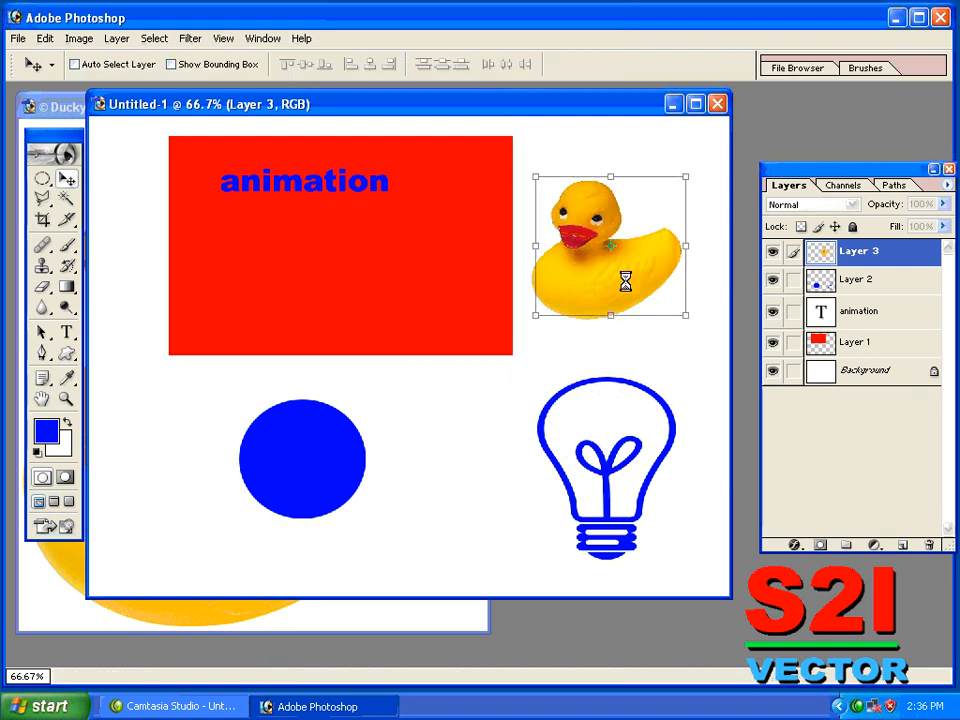
# - Move the duck over the red rectangle's right edge and put Layer 3 below Layer 1, shifting the duck slightly left
pyautogui.rightClick(626, 280)
pyautogui.click(632, 288)
pyautogui.moveTo(622, 278); pyautogui.dragTo(561, 281)
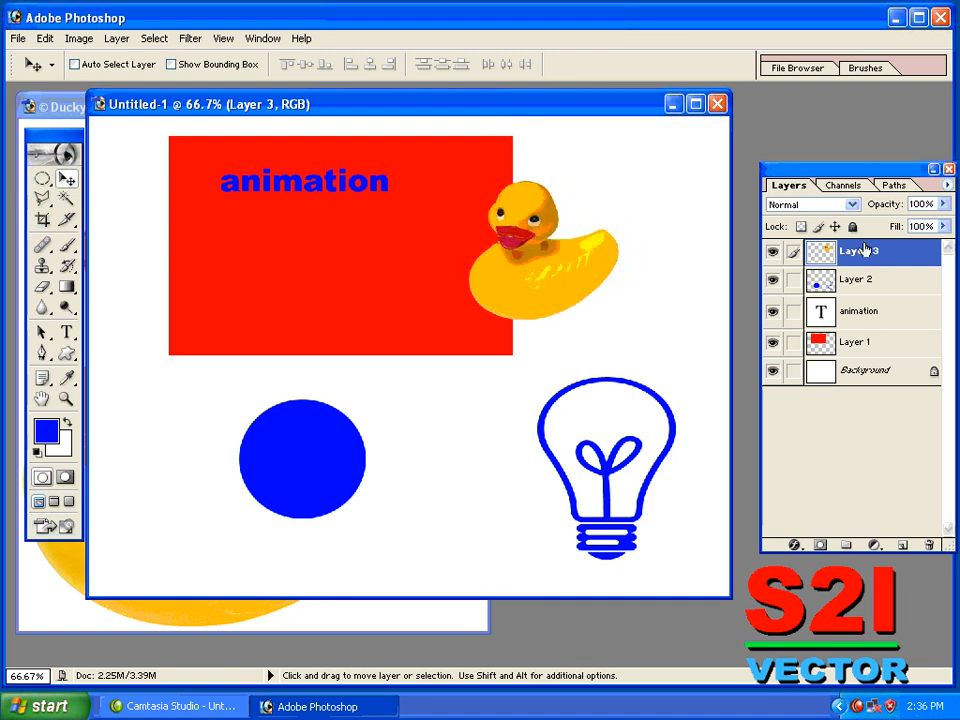
pyautogui.moveTo(865, 250); pyautogui.dragTo(852, 370)
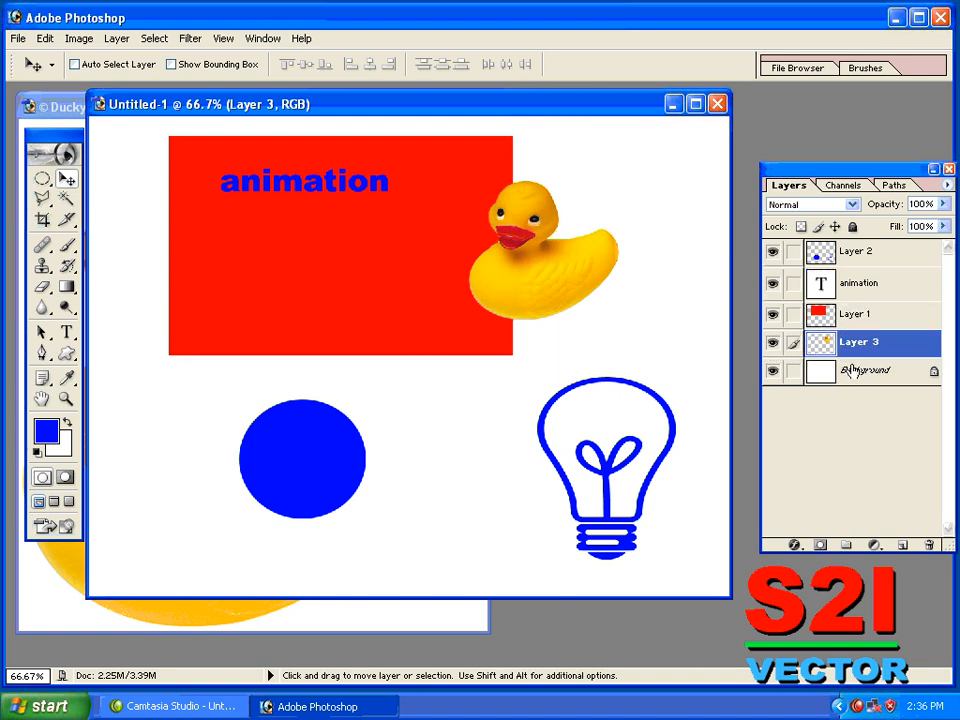
pyautogui.rightClick(572, 268)
pyautogui.click(583, 278)
pyautogui.moveTo(564, 272); pyautogui.dragTo(560, 279)
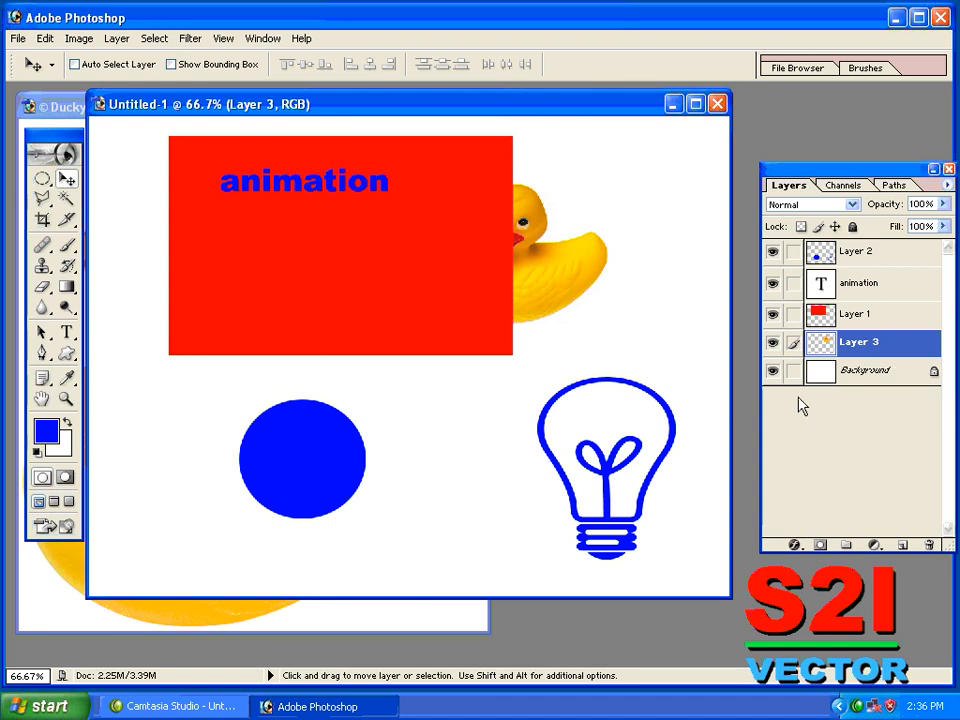
# - Add an empty layer above Layer 3 and delete it
pyautogui.click(904, 545)
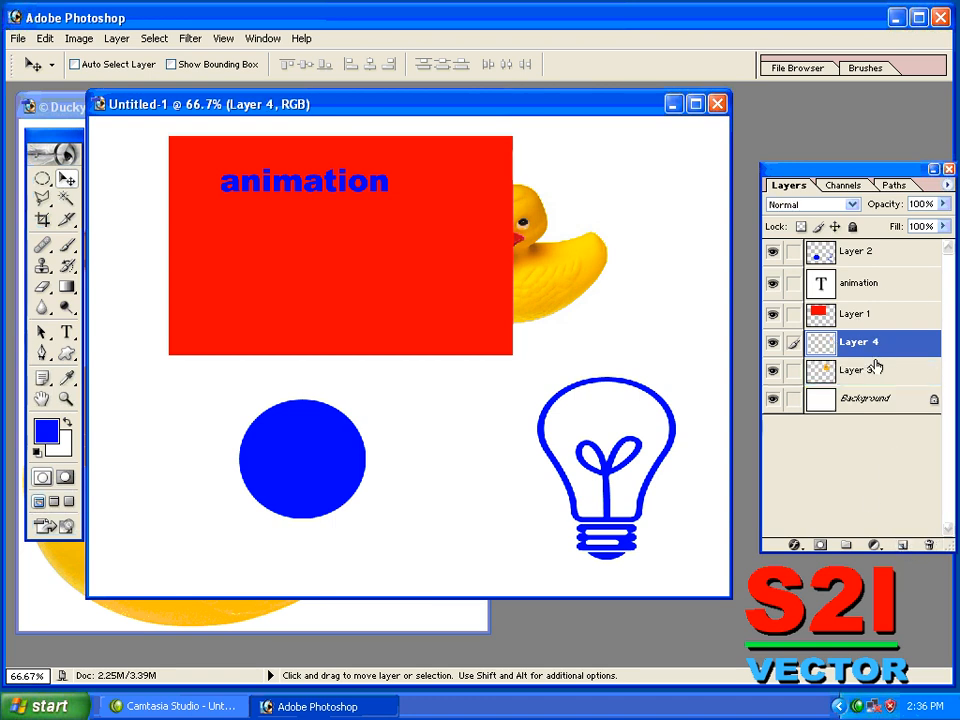
pyautogui.rightClick(818, 345)
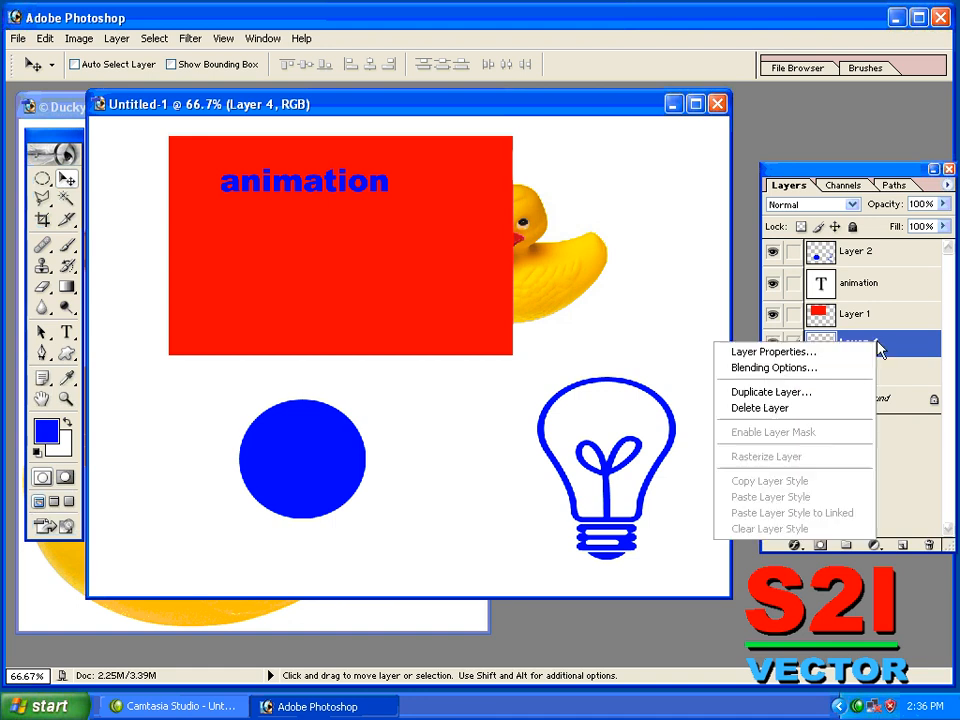
pyautogui.click(812, 407)
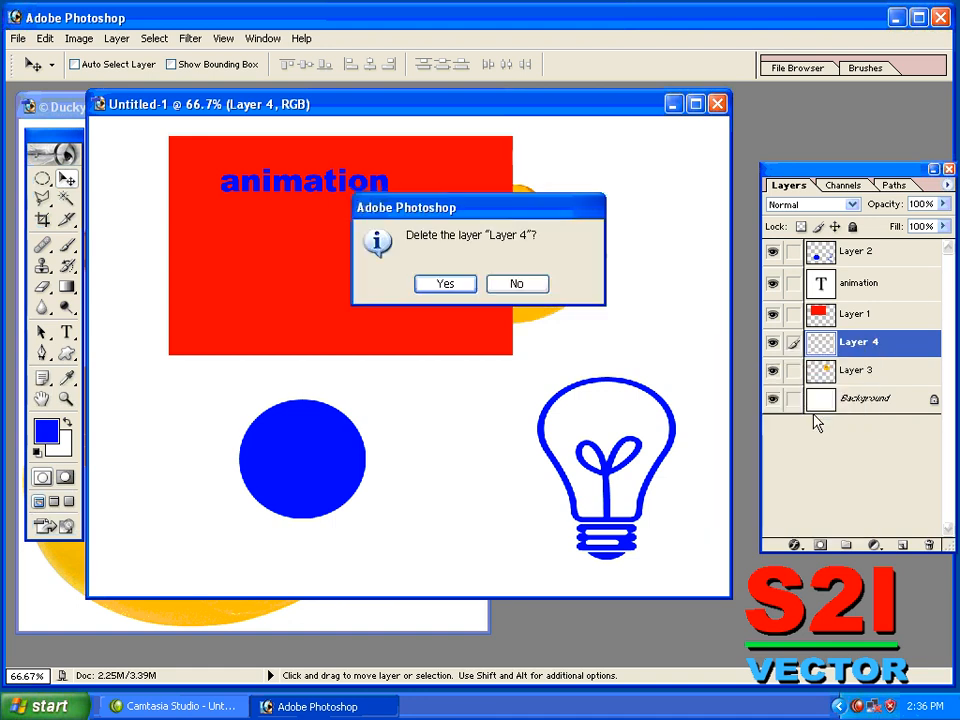
pyautogui.click(434, 289)
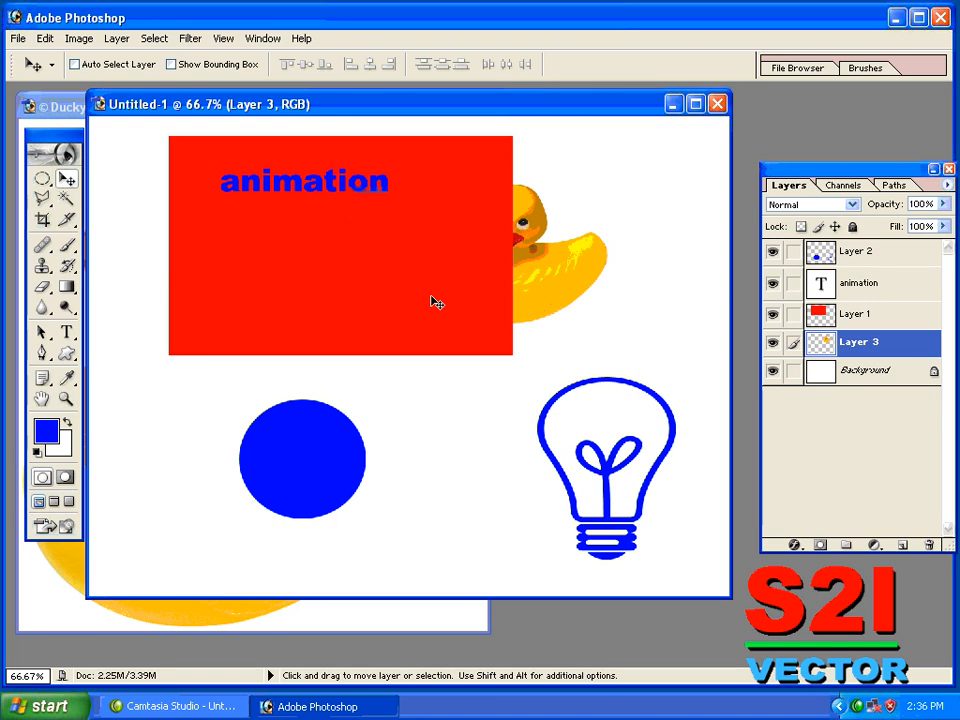
# - Slide the duck further behind the rectangle, bring Layer 3 above Layer 1, and move the duck fully onto the rectangle
pyautogui.rightClick(575, 279)
pyautogui.click(591, 286)
pyautogui.moveTo(560, 276); pyautogui.dragTo(484, 281)
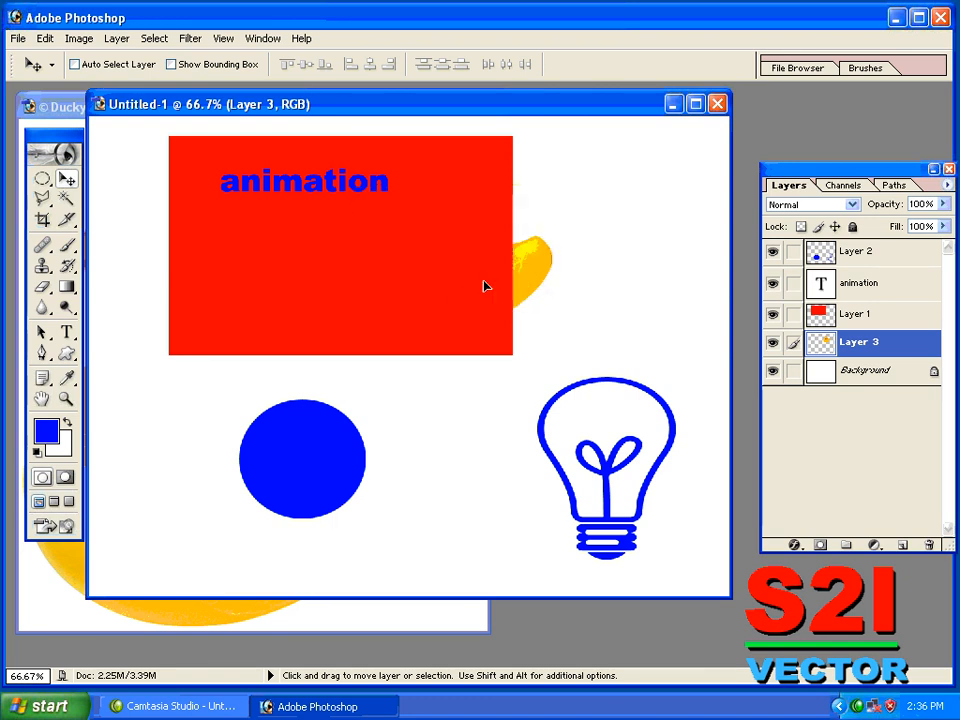
pyautogui.moveTo(879, 339); pyautogui.dragTo(869, 316)
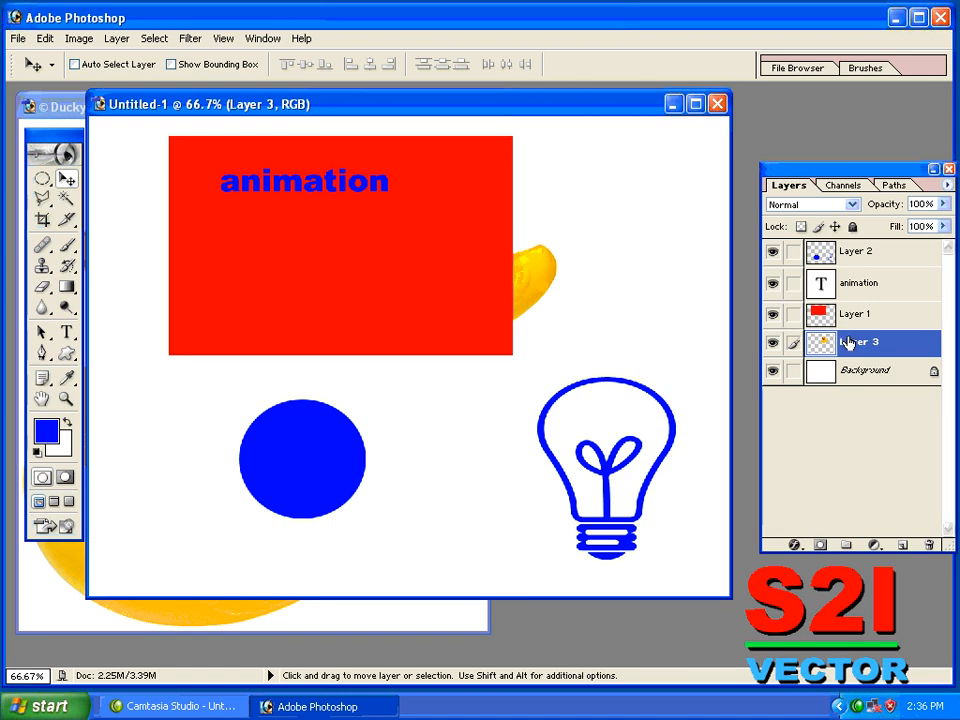
pyautogui.moveTo(849, 339); pyautogui.dragTo(848, 321)
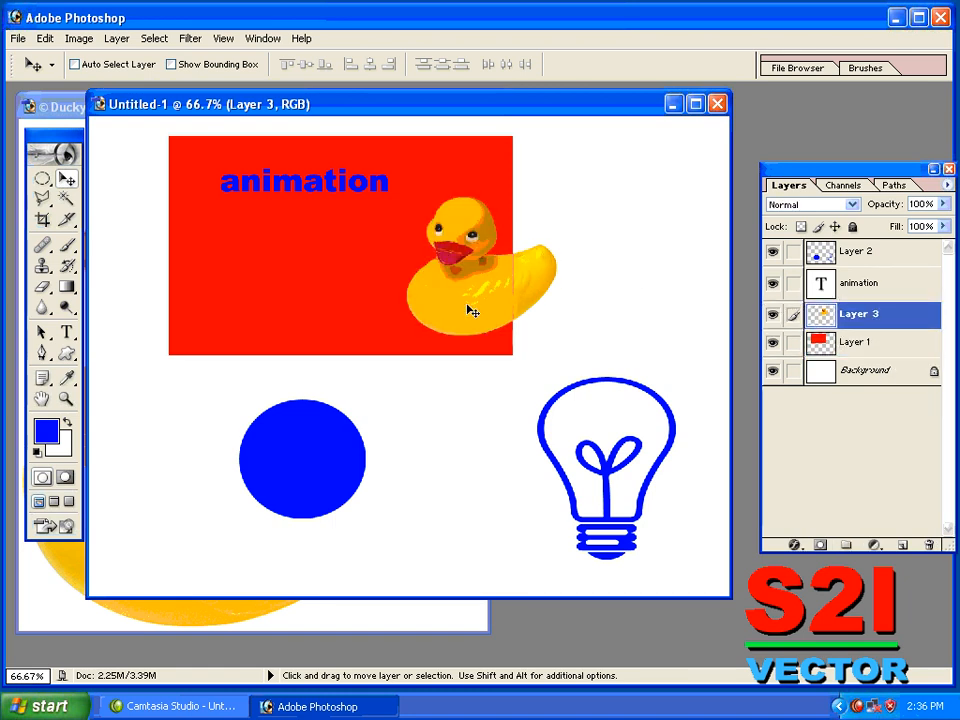
pyautogui.moveTo(467, 305); pyautogui.dragTo(384, 304)
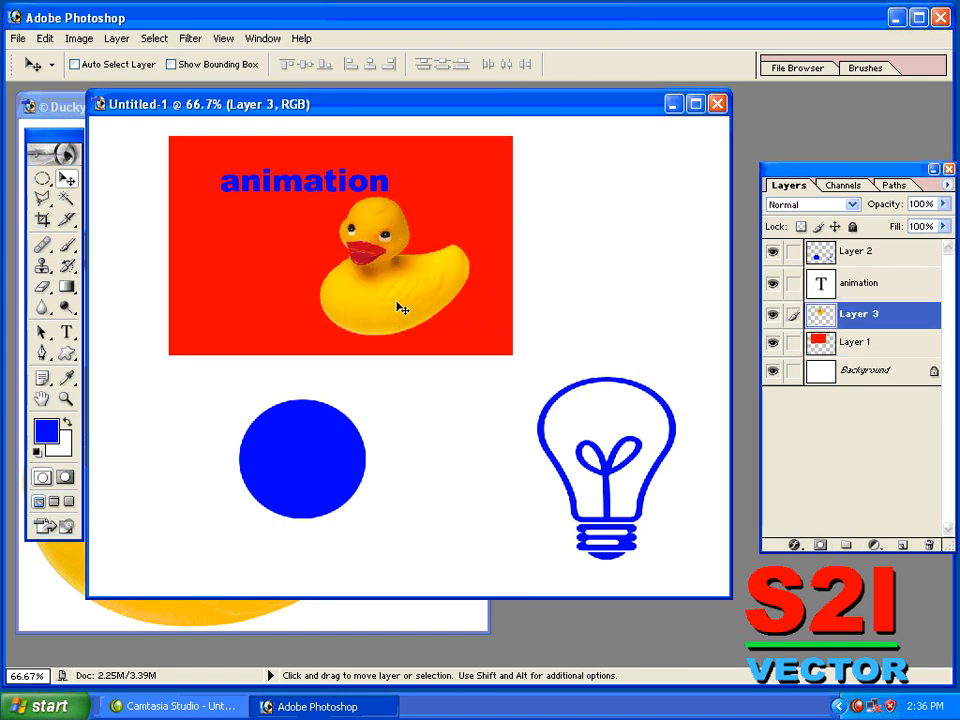
# - Move the Layers palette closer to the canvas and activate the individual layers in turn, ending on Layer 3
pyautogui.moveTo(865, 175); pyautogui.dragTo(848, 215)
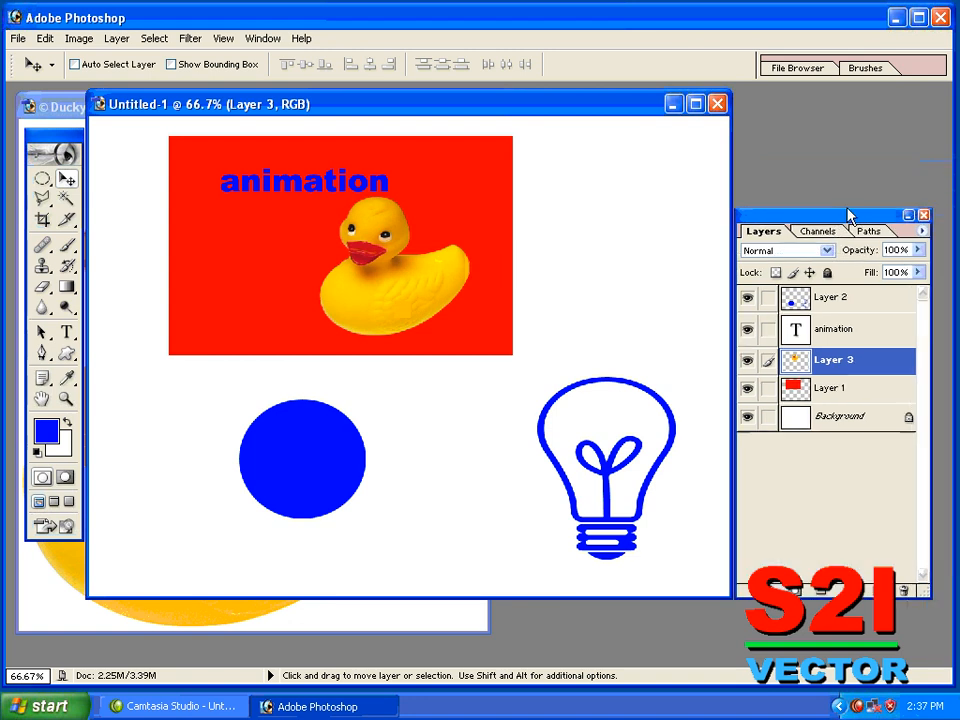
pyautogui.click(853, 299)
pyautogui.click(860, 326)
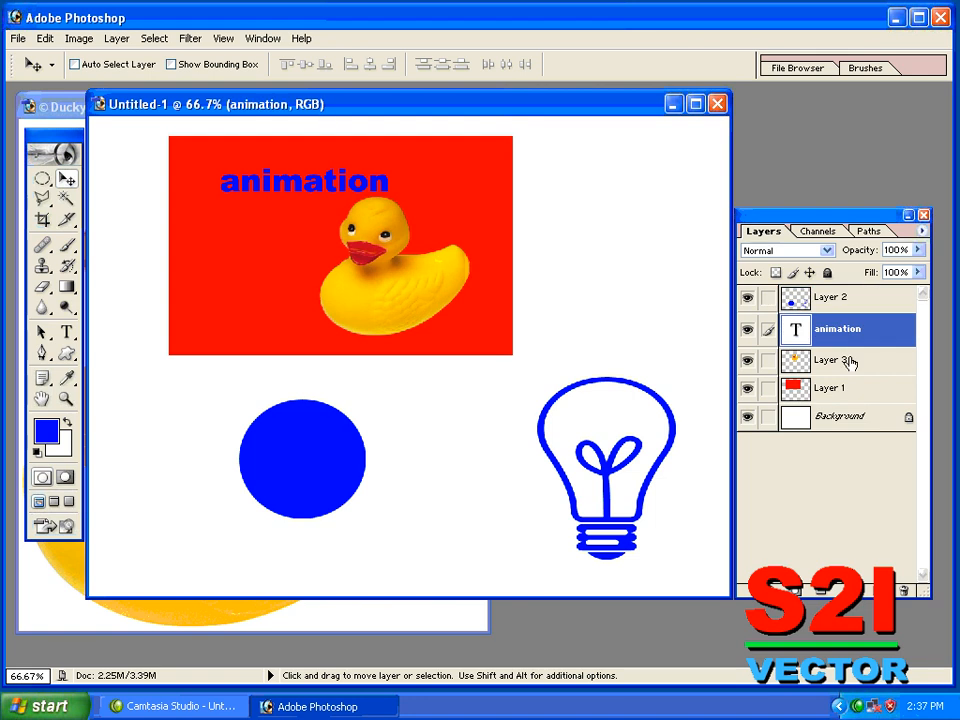
pyautogui.click(850, 362)
pyautogui.click(845, 386)
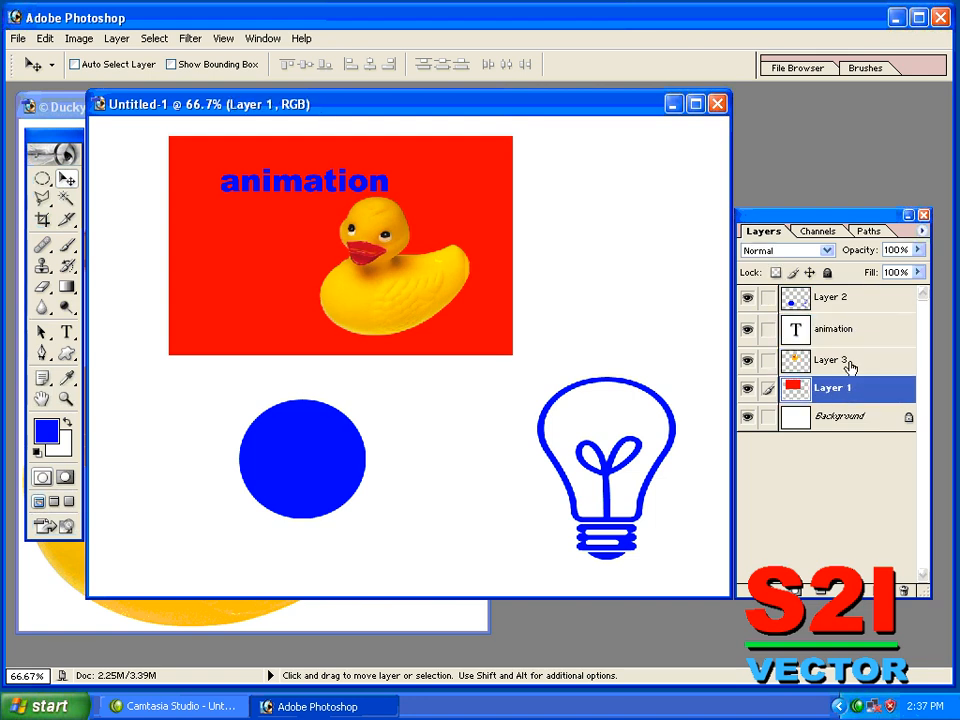
pyautogui.click(848, 362)
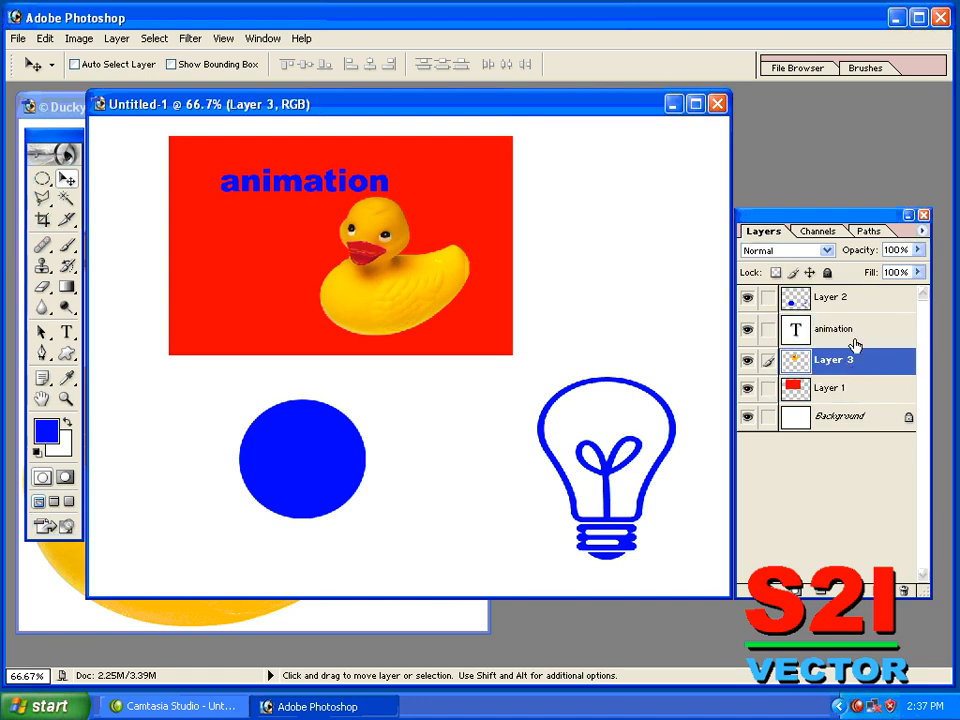
# - Vary the opacity of the duck's layer and return it to 100%
pyautogui.click(917, 252)
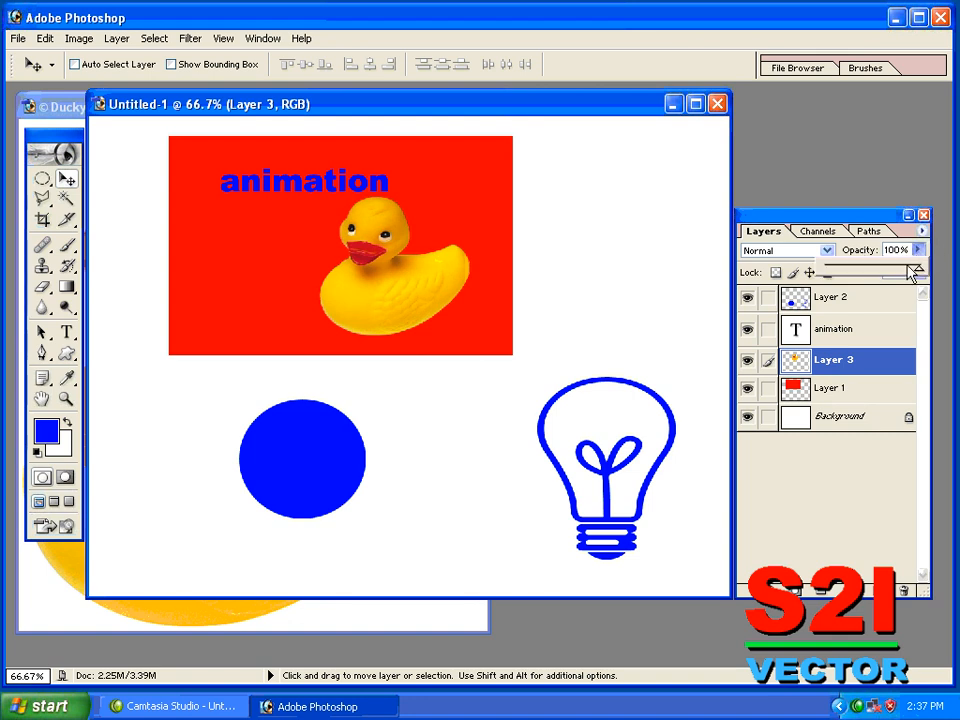
pyautogui.moveTo(903, 271); pyautogui.dragTo(957, 277)
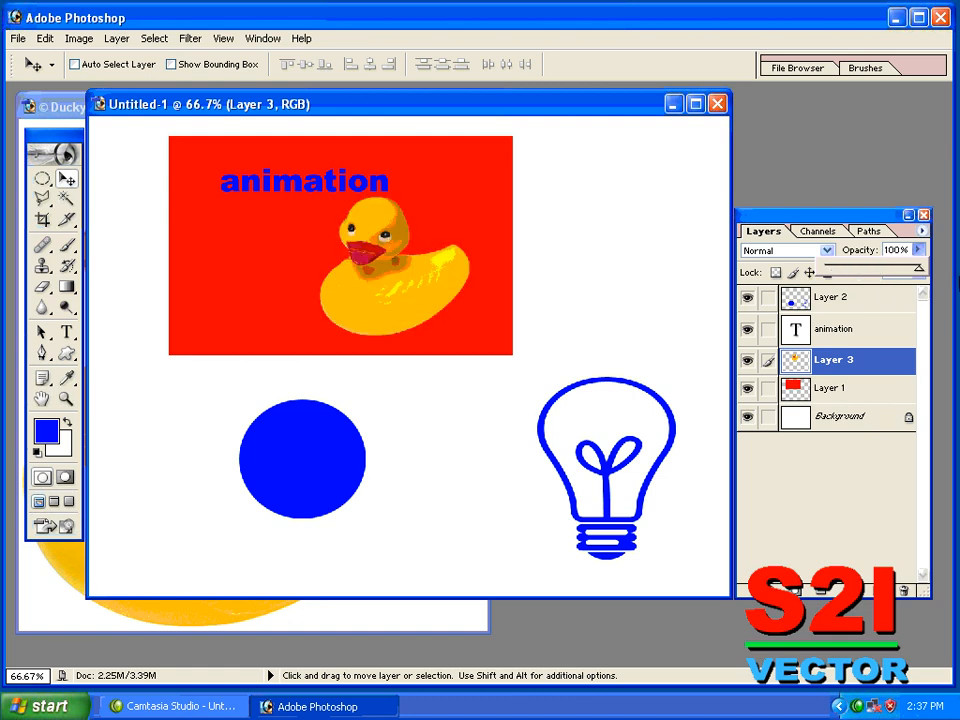
pyautogui.click(443, 292)
# - Move the duck over the blue circle and bring Layer 3 to the top of the layer stack
pyautogui.rightClick(443, 292)
pyautogui.click(453, 302)
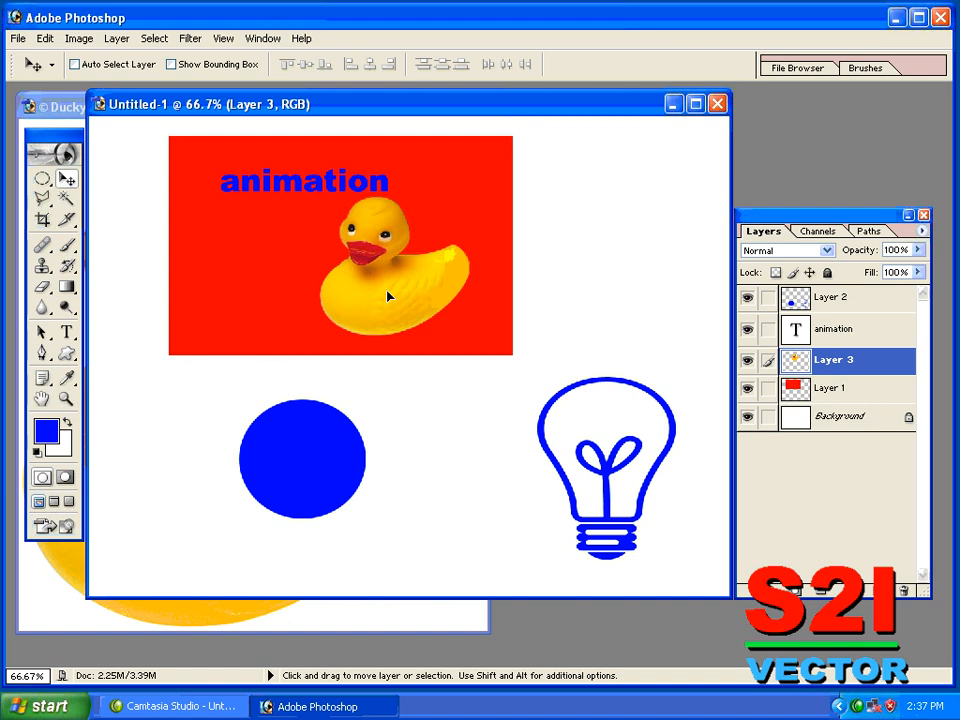
pyautogui.moveTo(388, 296); pyautogui.dragTo(303, 477)
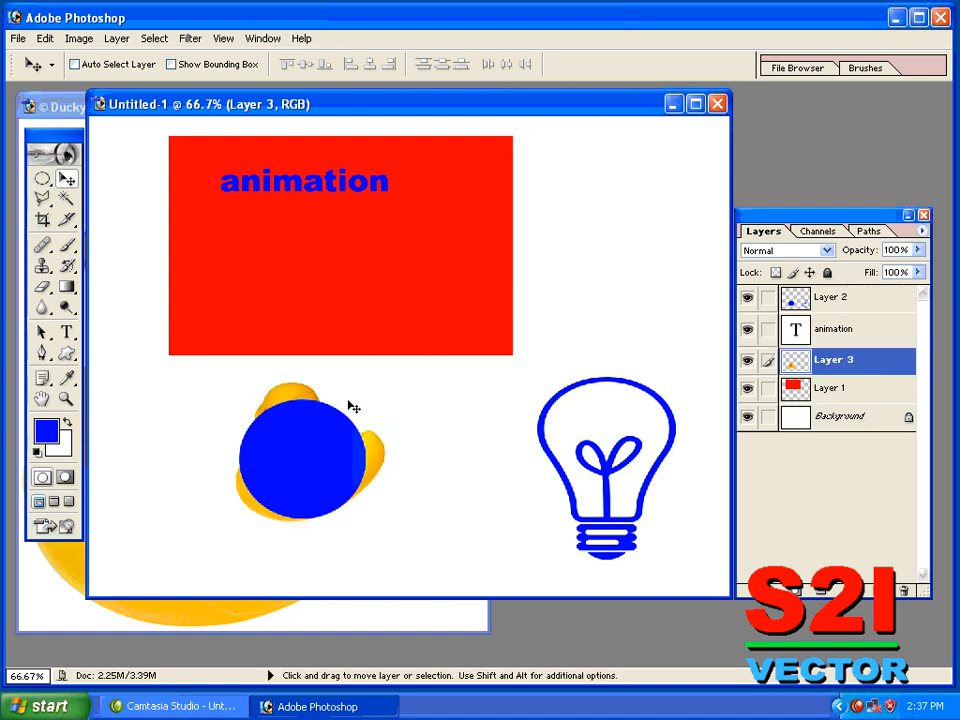
pyautogui.moveTo(813, 380); pyautogui.dragTo(818, 300)
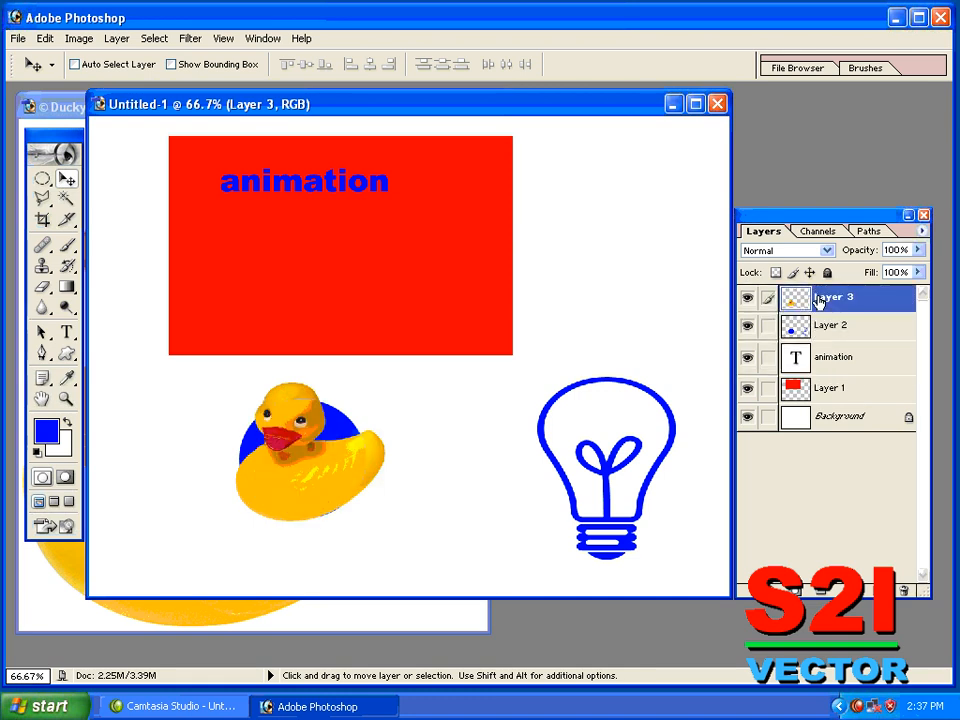
# - Vary Layer 3's opacity over the blue circle, set it back to 100%, and hide the layer
pyautogui.click(918, 250)
pyautogui.moveTo(917, 272)
pyautogui.mouseDown()
pyautogui.moveTo(885, 272)
pyautogui.moveTo(955, 272)
pyautogui.moveTo(826, 275)
pyautogui.moveTo(932, 285)
pyautogui.mouseUp()
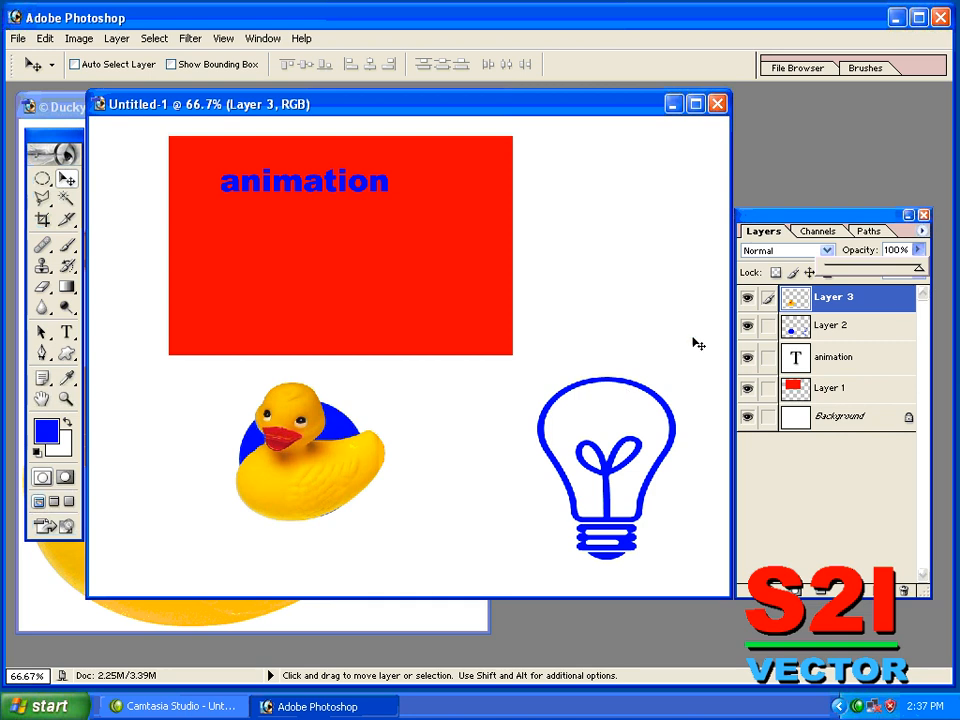
pyautogui.click(750, 299)
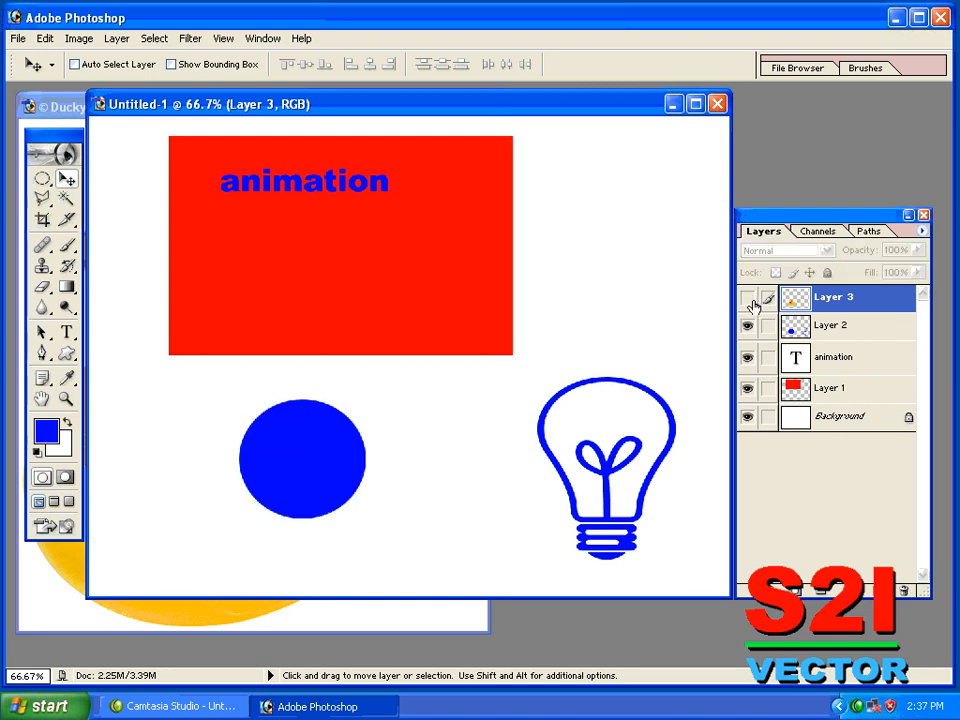
# - Toggle Layer 3's visibility, leave the duck visible, and pick Layer 3 as the active layer from the canvas
pyautogui.click(747, 300)
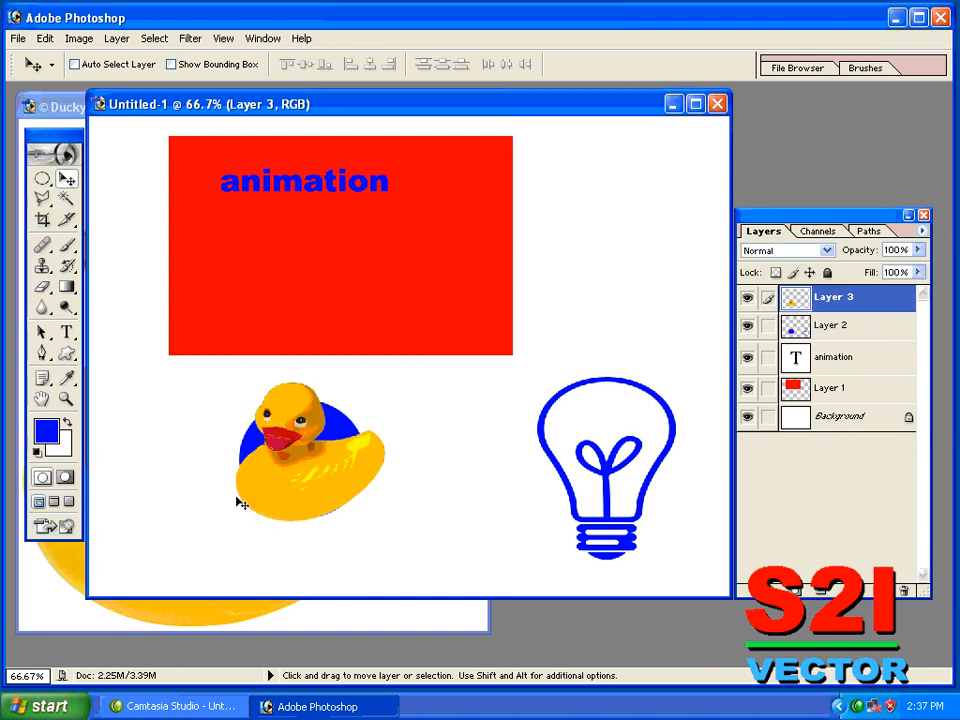
pyautogui.click(750, 298)
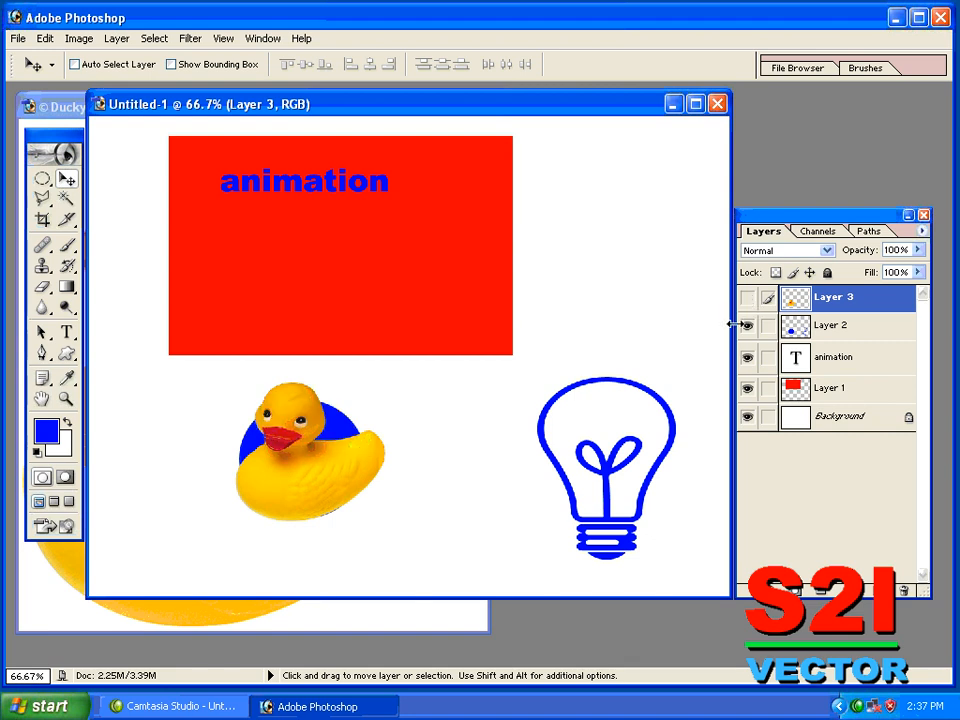
pyautogui.rightClick(293, 470)
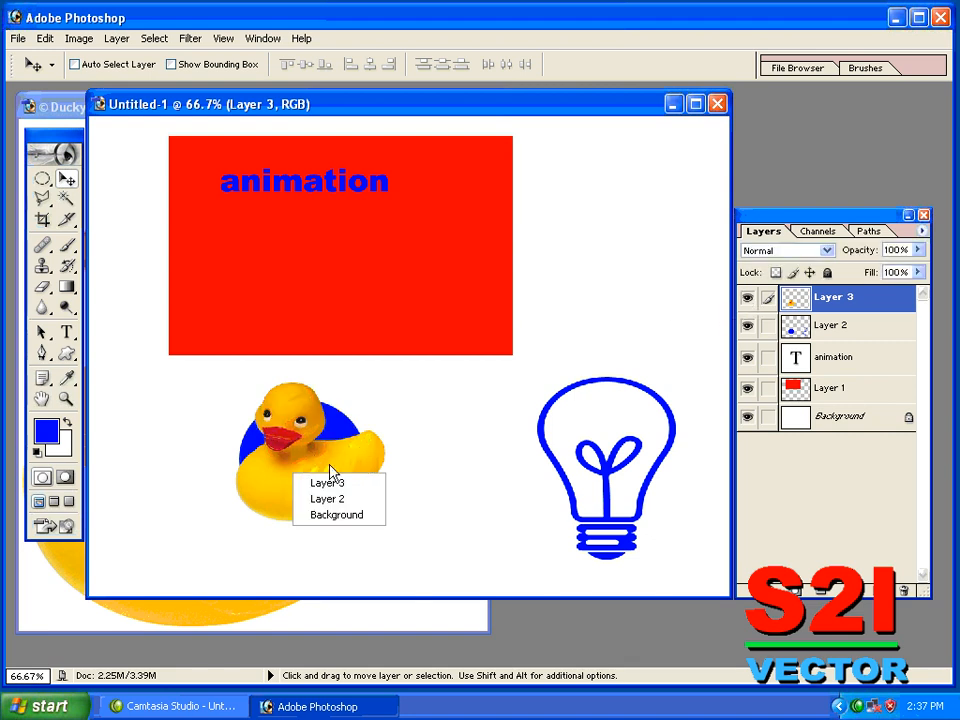
pyautogui.click(332, 482)
pyautogui.moveTo(303, 483)
pyautogui.mouseDown()
pyautogui.moveTo(349, 474)
pyautogui.moveTo(276, 484)
pyautogui.moveTo(311, 482)
pyautogui.moveTo(338, 455)
pyautogui.moveTo(281, 443)
pyautogui.moveTo(373, 476)
pyautogui.moveTo(304, 483)
pyautogui.mouseUp()
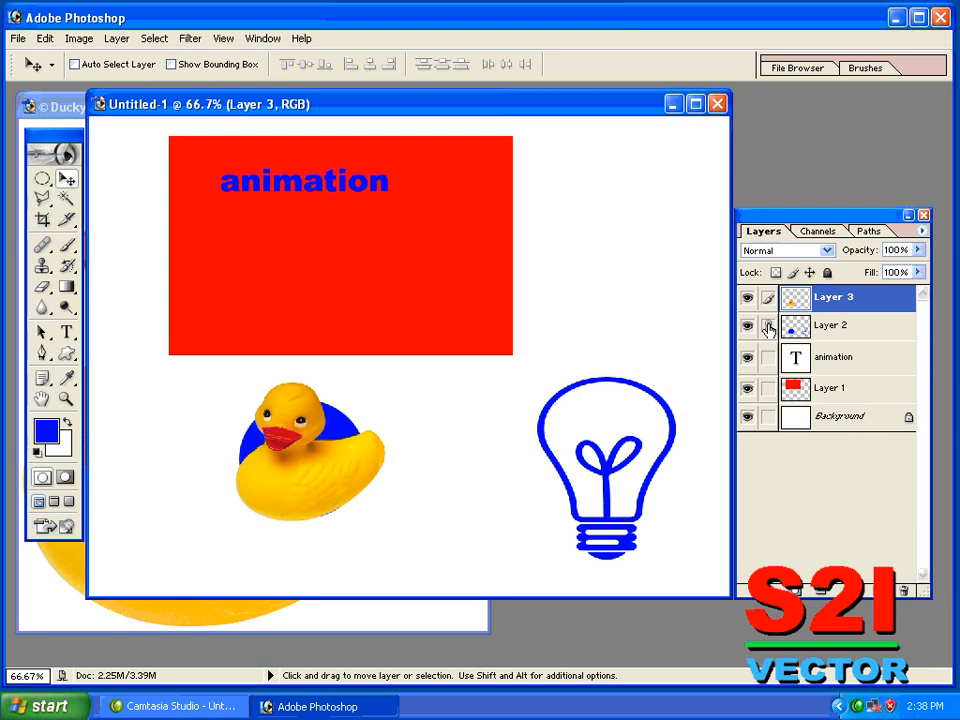
# - Link Layer 2 to Layer 3 and move the duck, blue circle and light bulb together slightly down and right
pyautogui.click(767, 326)
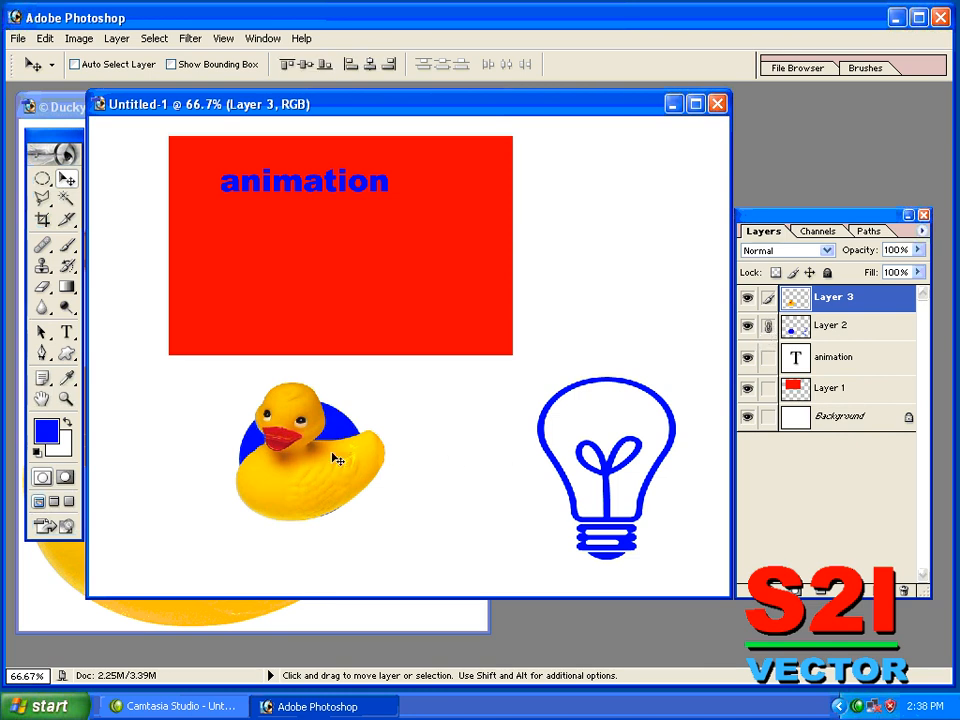
pyautogui.moveTo(336, 459)
pyautogui.mouseDown()
pyautogui.moveTo(422, 457)
pyautogui.moveTo(292, 456)
pyautogui.moveTo(366, 454)
pyautogui.moveTo(332, 474)
pyautogui.mouseUp()
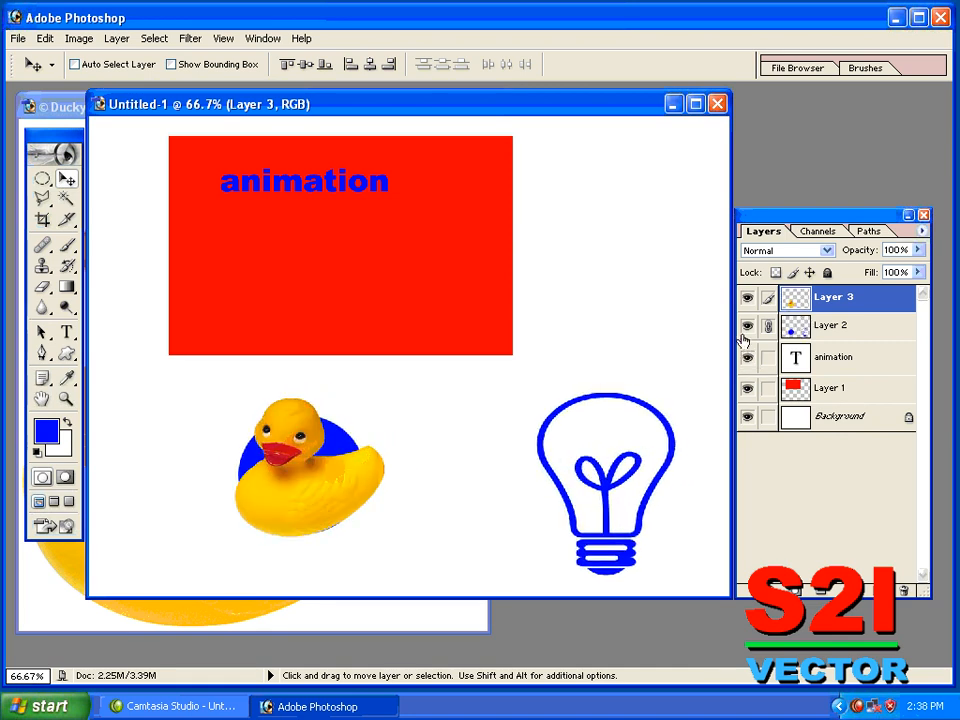
pyautogui.moveTo(308, 482); pyautogui.dragTo(321, 477)
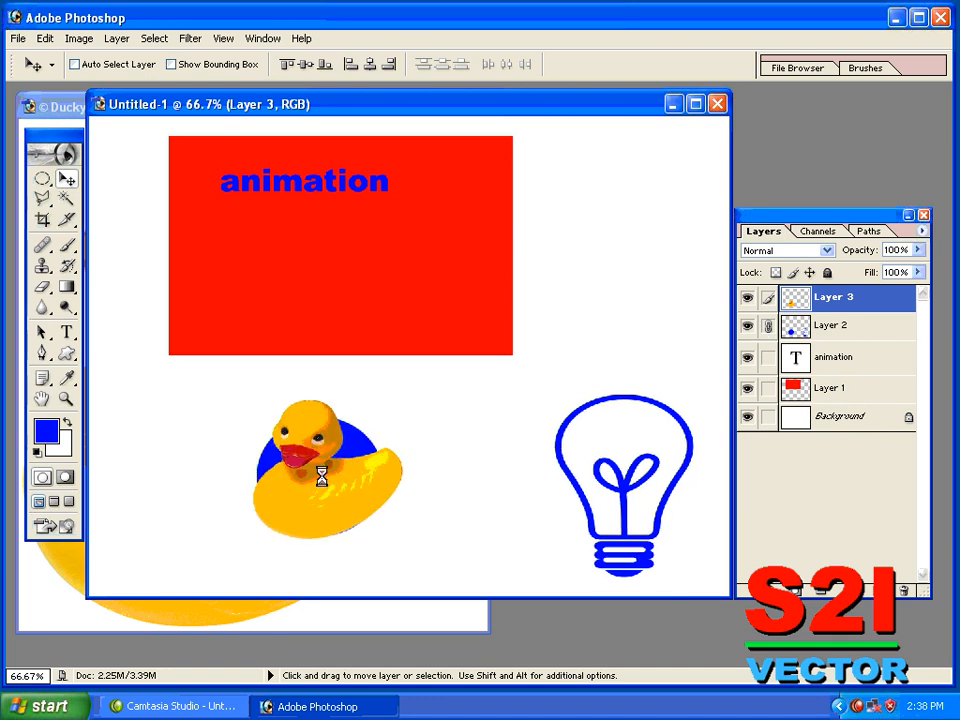
# - Unlink Layer 2 from Layer 3 and move the duck alone onto the lower right of the red rectangle
pyautogui.click(767, 326)
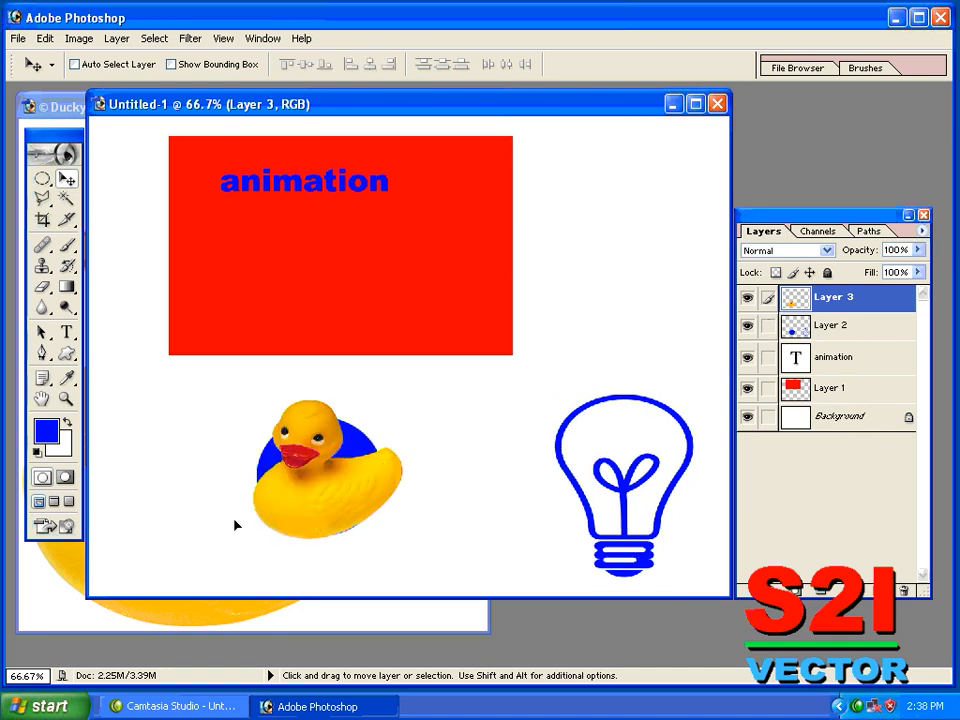
pyautogui.moveTo(235, 524); pyautogui.dragTo(284, 490)
pyautogui.moveTo(350, 428); pyautogui.dragTo(414, 336)
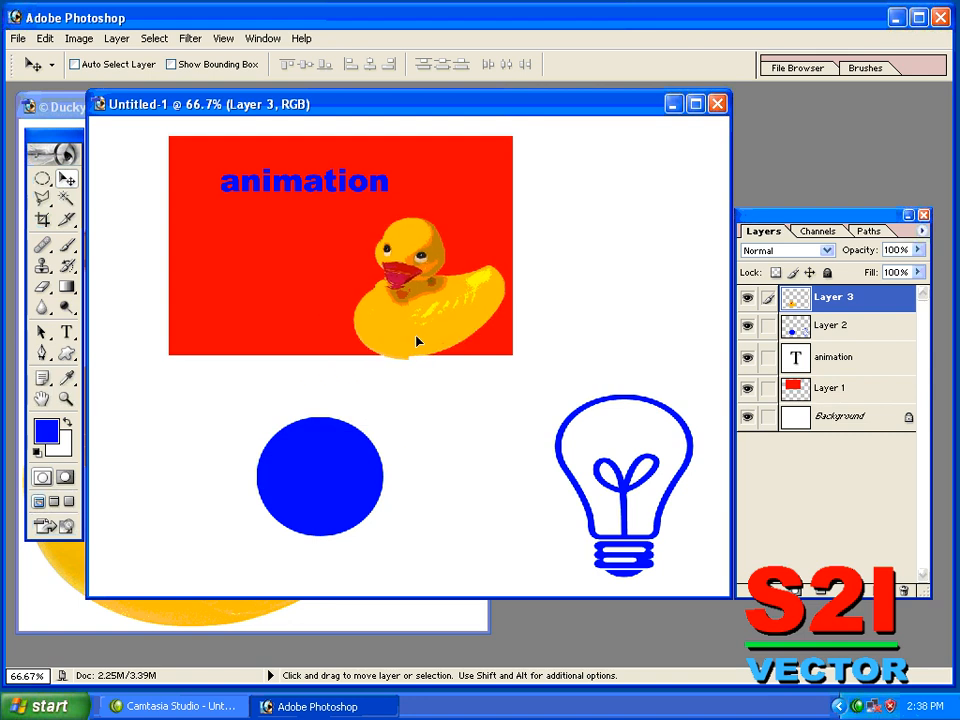
# - Link Layer 1 and the animation text layer to Layer 3, move them together, and unlink the text layer
pyautogui.click(768, 388)
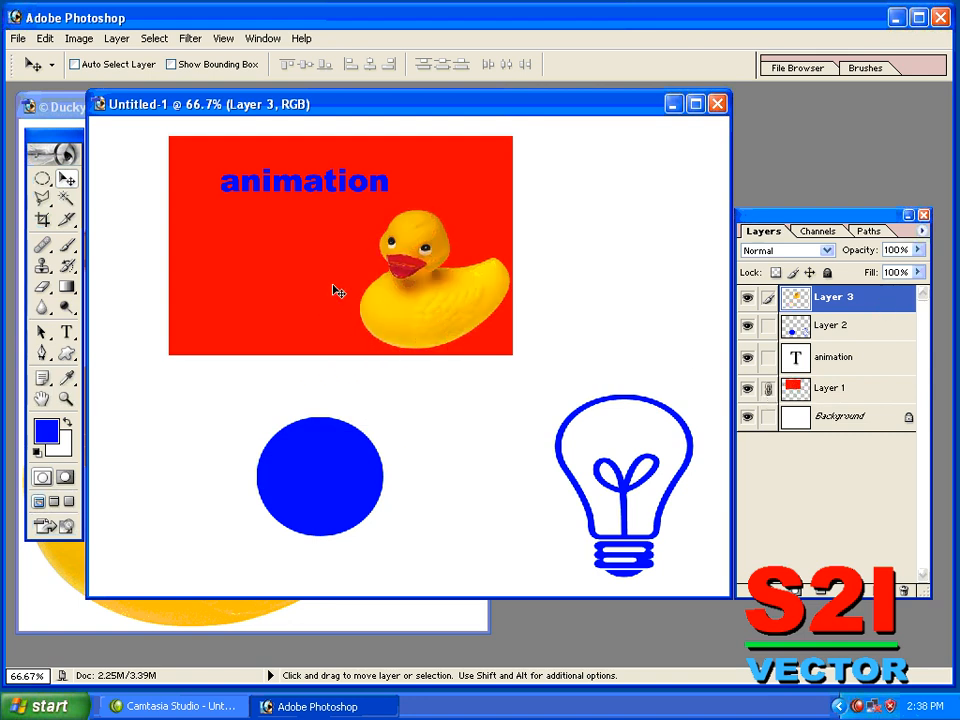
pyautogui.moveTo(405, 313); pyautogui.dragTo(431, 326)
pyautogui.click(768, 357)
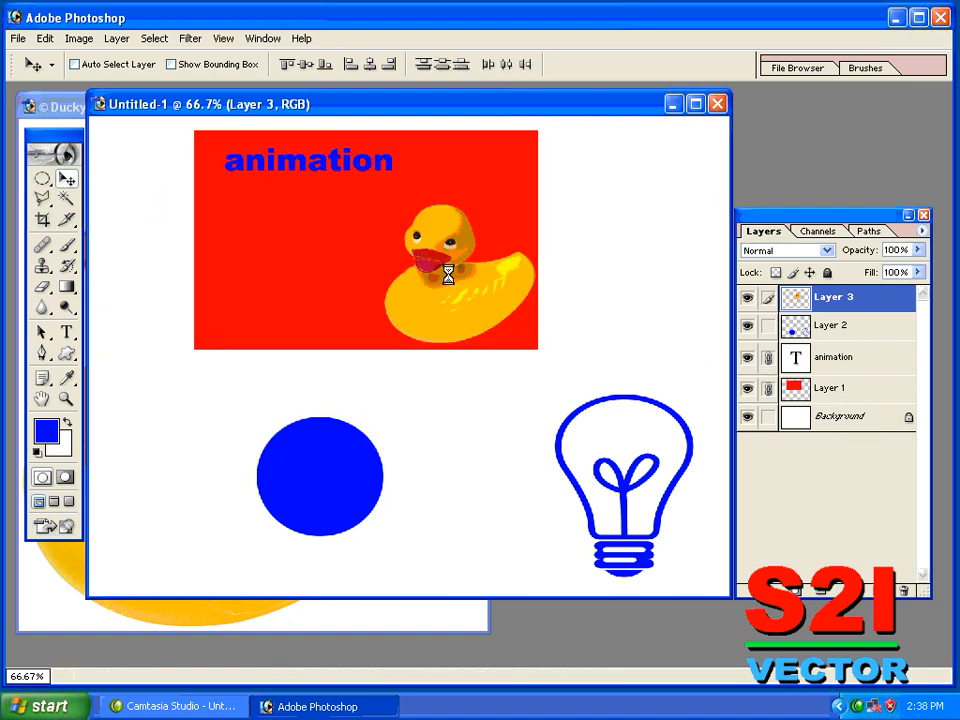
pyautogui.click(768, 357)
# - Merge the duck's Layer 3 with linked Layer 1, then toggle the merged layer's visibility off and back on
pyautogui.click(818, 388)
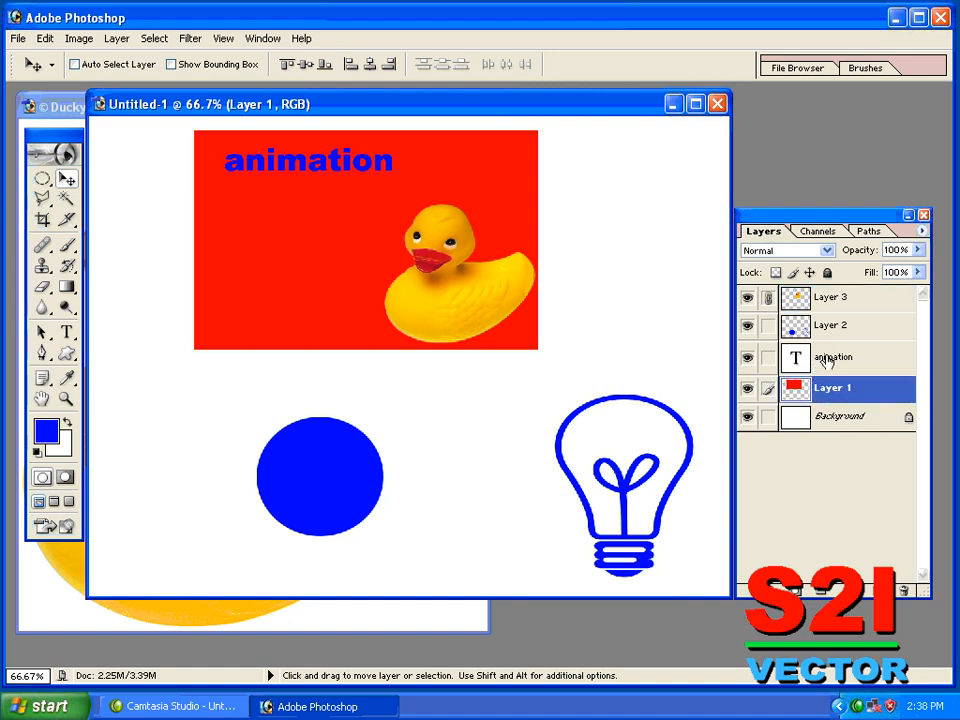
pyautogui.click(830, 297)
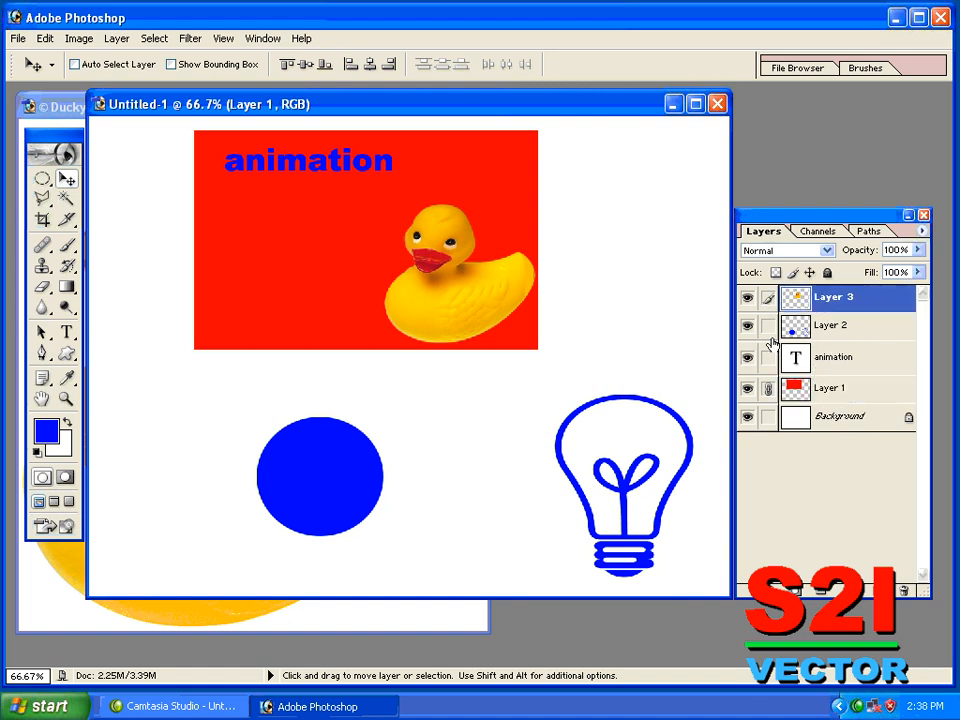
pyautogui.click(765, 388)
pyautogui.hotkey('ctrl', 'e')
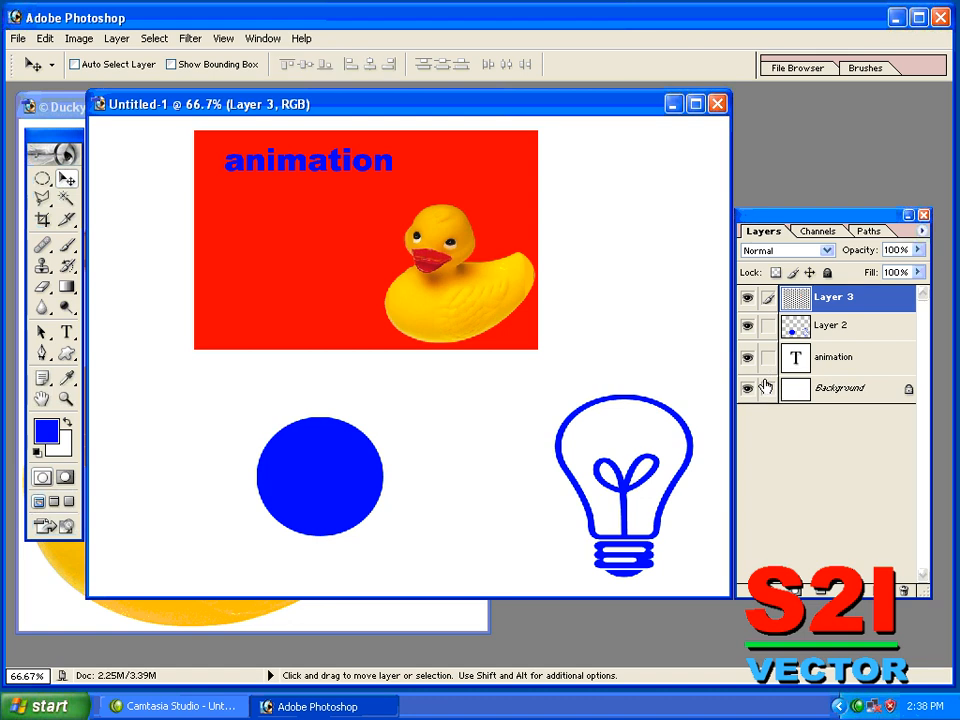
pyautogui.click(747, 300)
pyautogui.click(747, 300)
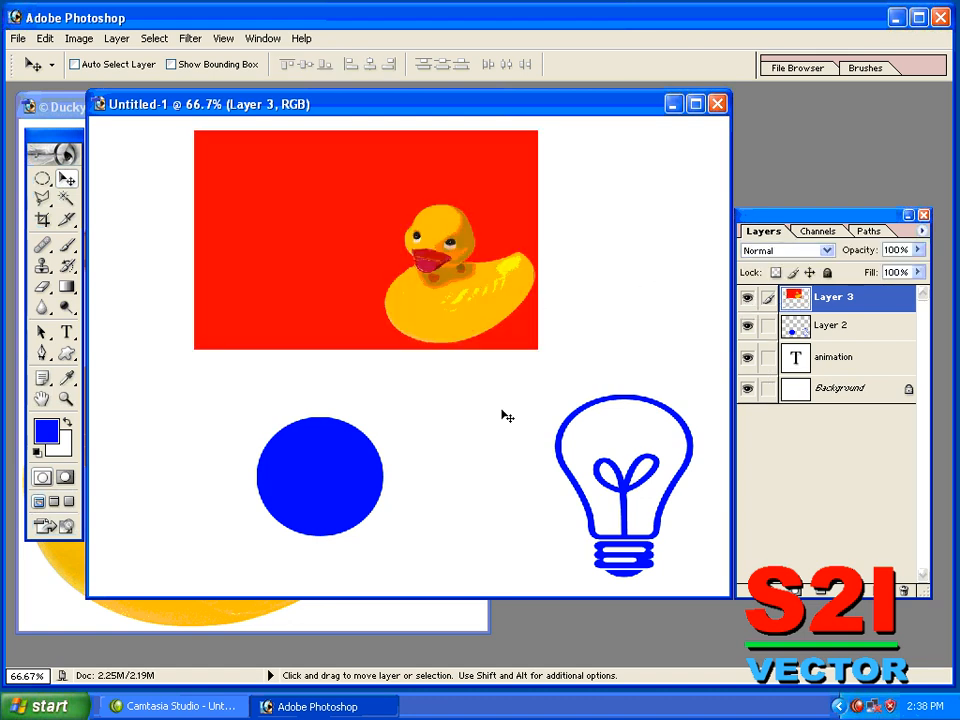
# - Move the merged duck and red rectangle around the canvas as one object, partly over the animation text
pyautogui.moveTo(473, 278); pyautogui.dragTo(510, 397)
pyautogui.moveTo(823, 321)
pyautogui.mouseDown()
pyautogui.moveTo(819, 287)
pyautogui.moveTo(817, 297)
pyautogui.mouseUp()
pyautogui.moveTo(484, 327); pyautogui.dragTo(526, 232)
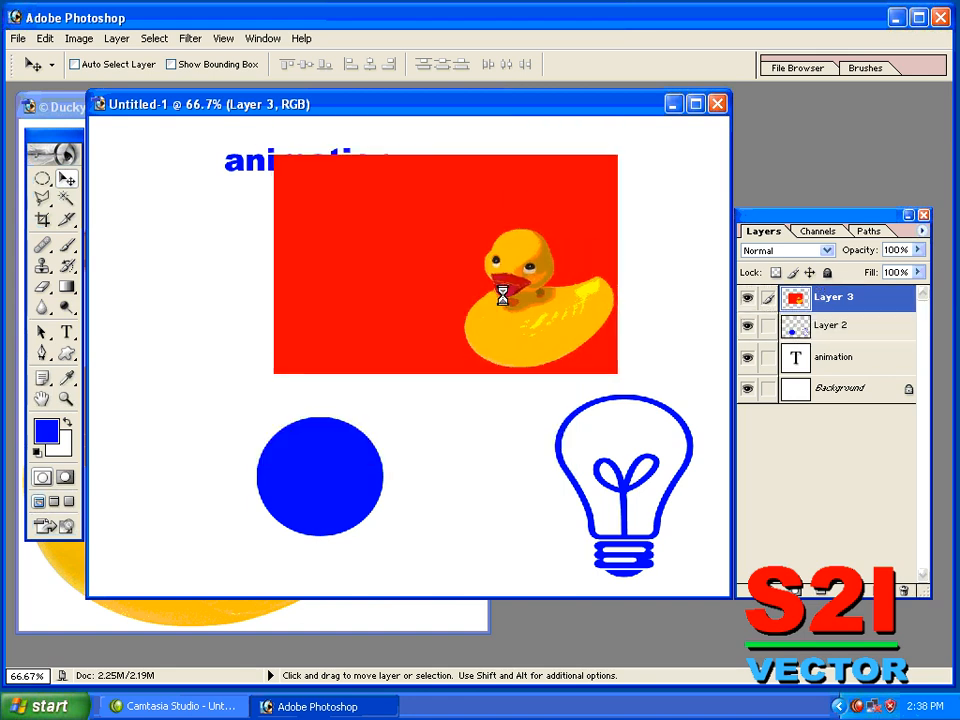
# - Place Layer 3 below Layer 2 in the stack and move the red rectangle with the duck below the animation text
pyautogui.moveTo(840, 305); pyautogui.dragTo(834, 332)
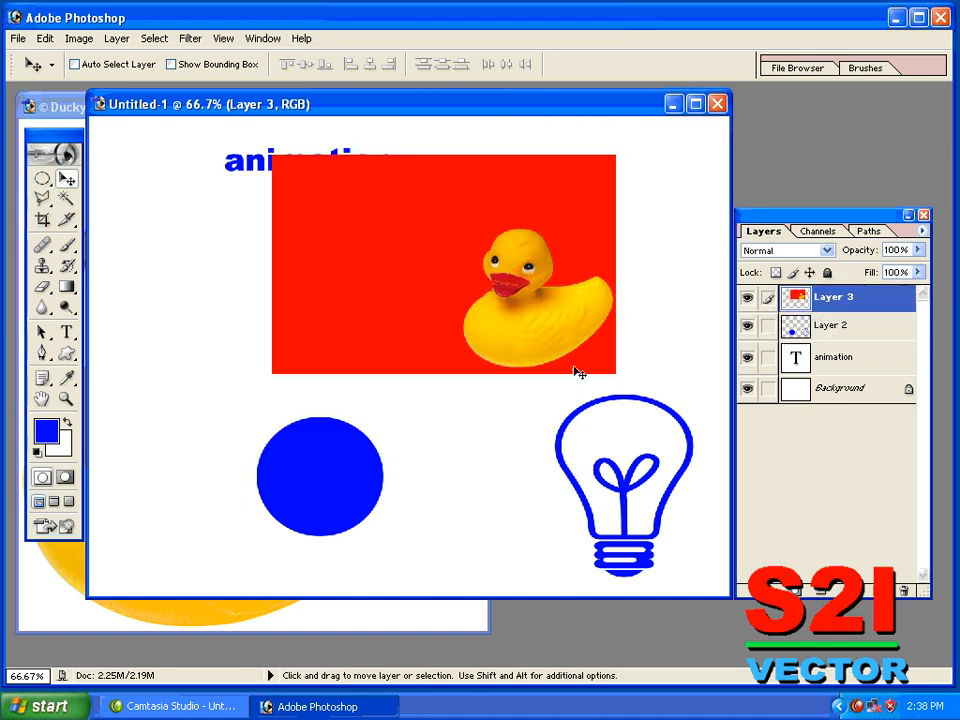
pyautogui.rightClick(512, 363)
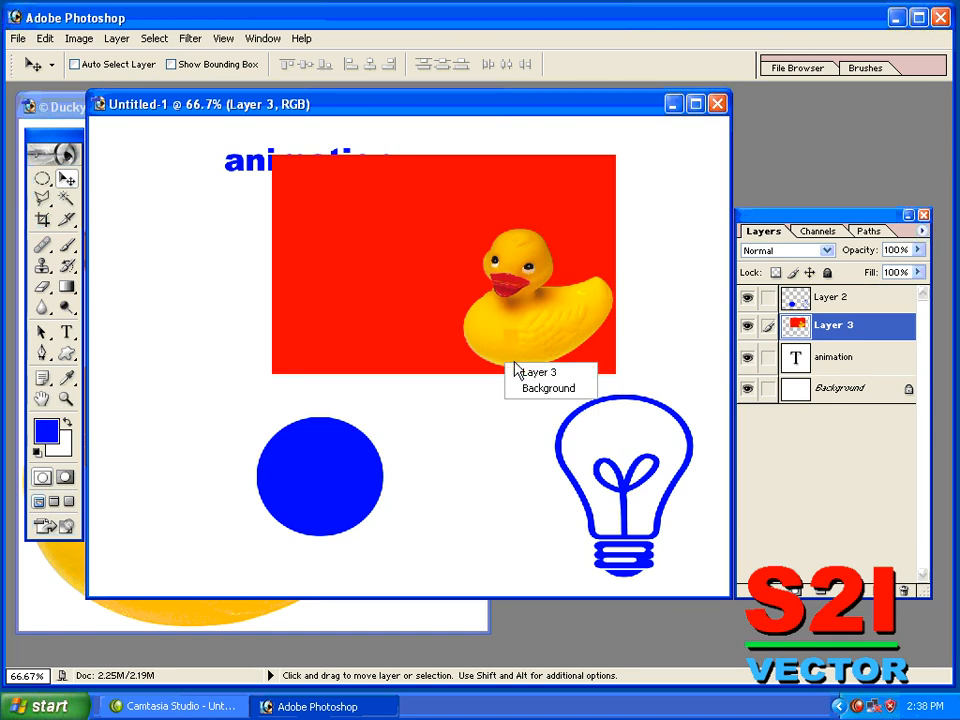
pyautogui.click(534, 372)
pyautogui.moveTo(531, 344); pyautogui.dragTo(514, 370)
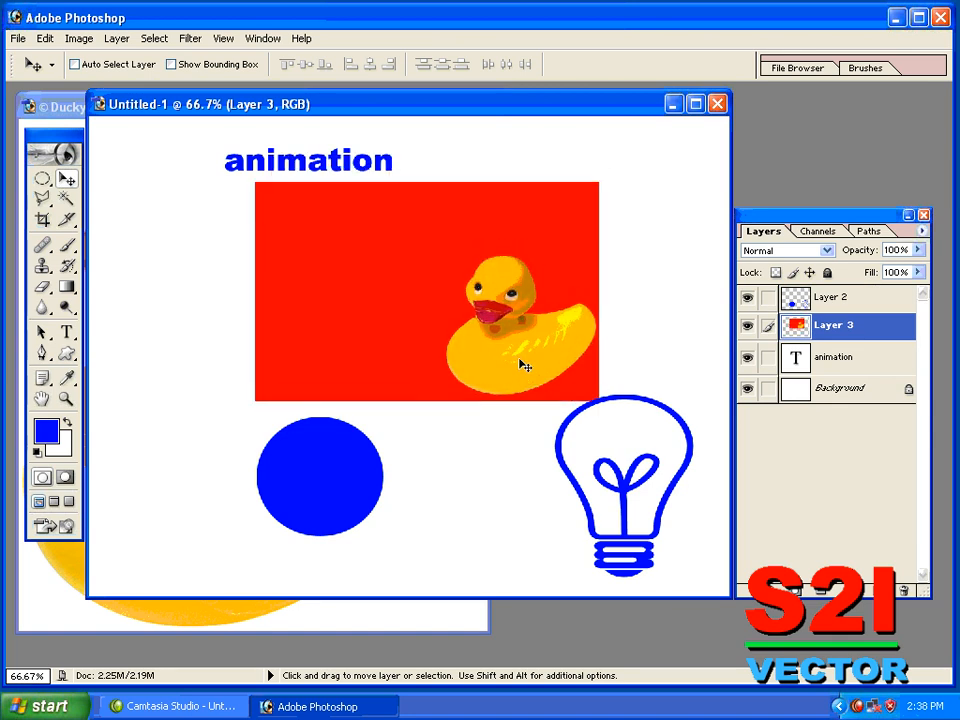
# - Create a new white 1024 x 768 pixel RGB document, shift its window aside, and reset the colors to black and white
pyautogui.click(19, 38)
pyautogui.click(60, 57)
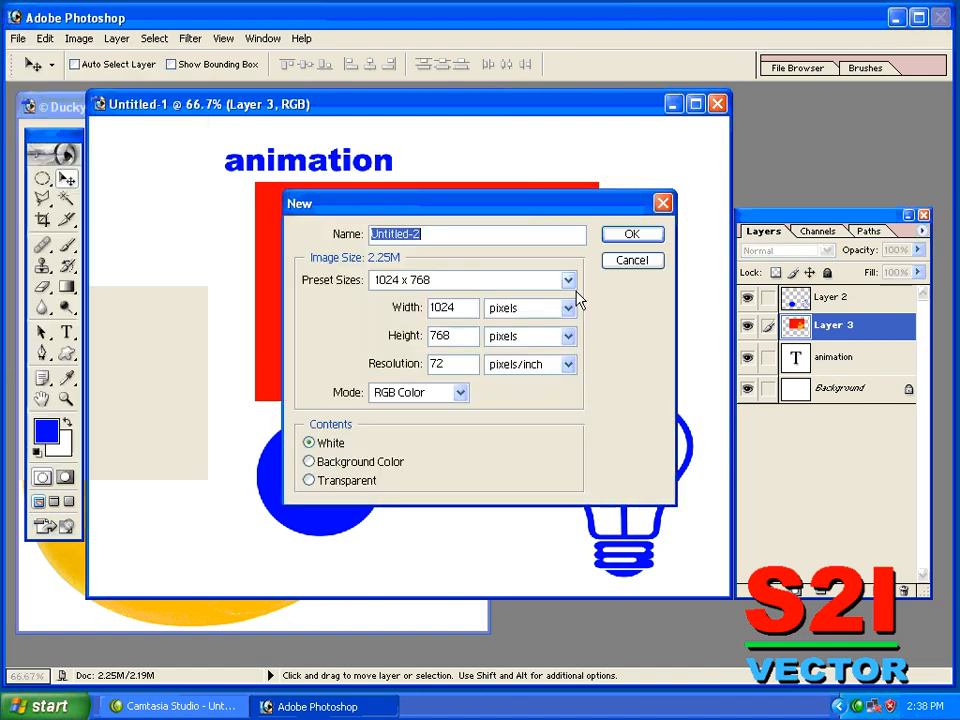
pyautogui.click(620, 240)
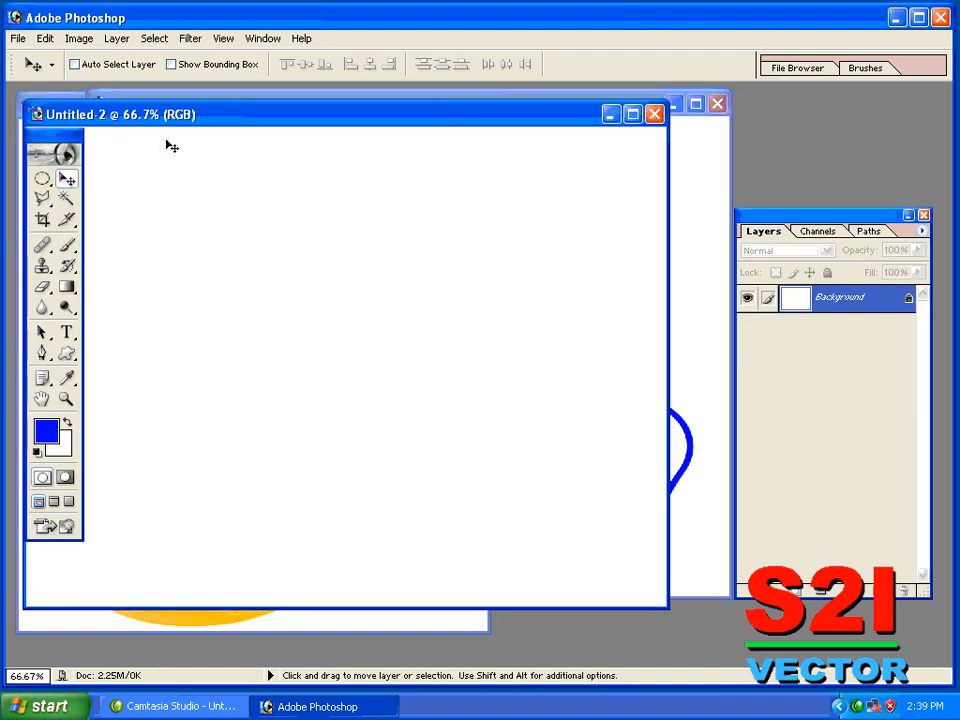
pyautogui.moveTo(177, 114); pyautogui.dragTo(287, 111)
pyautogui.press('d')
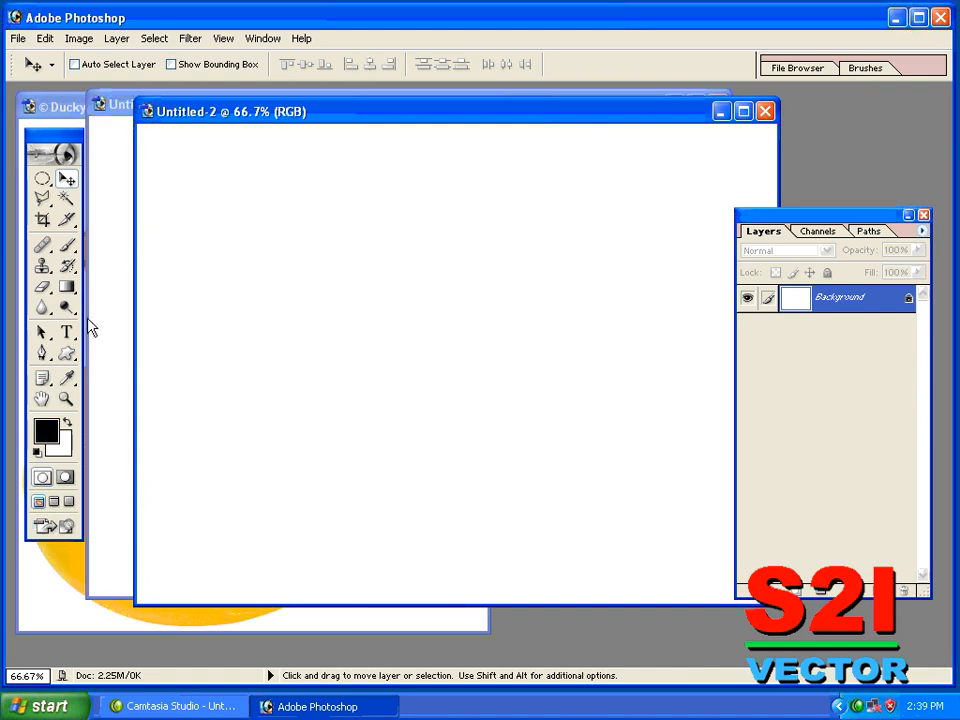
# - Add the text "animation" in black 50 pt Arial Black and move it near the center of the canvas
pyautogui.moveTo(67, 332); pyautogui.dragTo(120, 334)
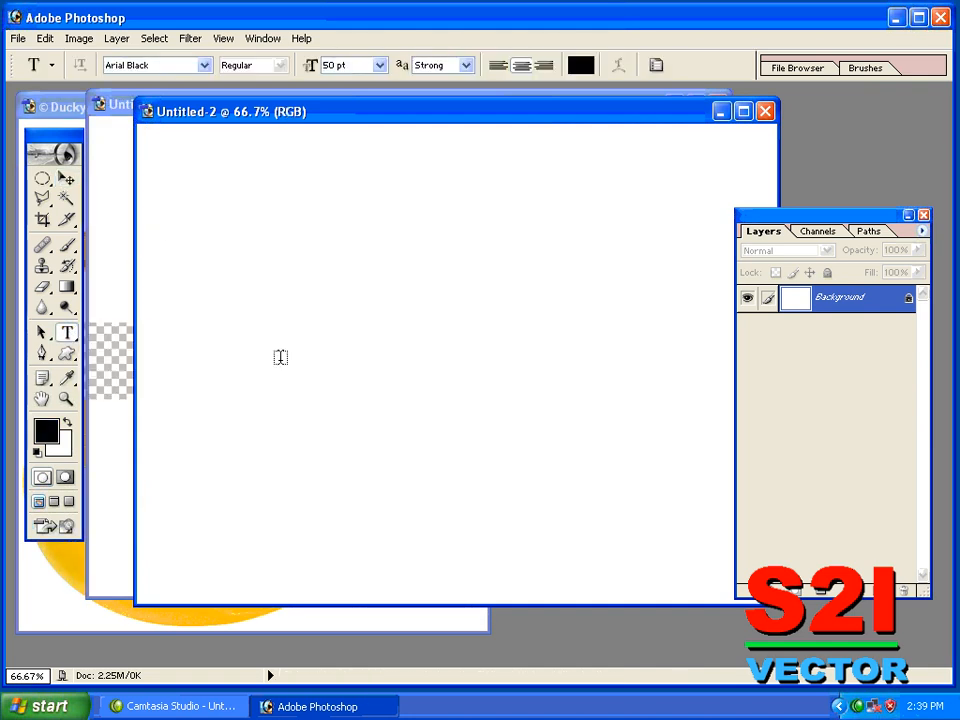
pyautogui.click(298, 364)
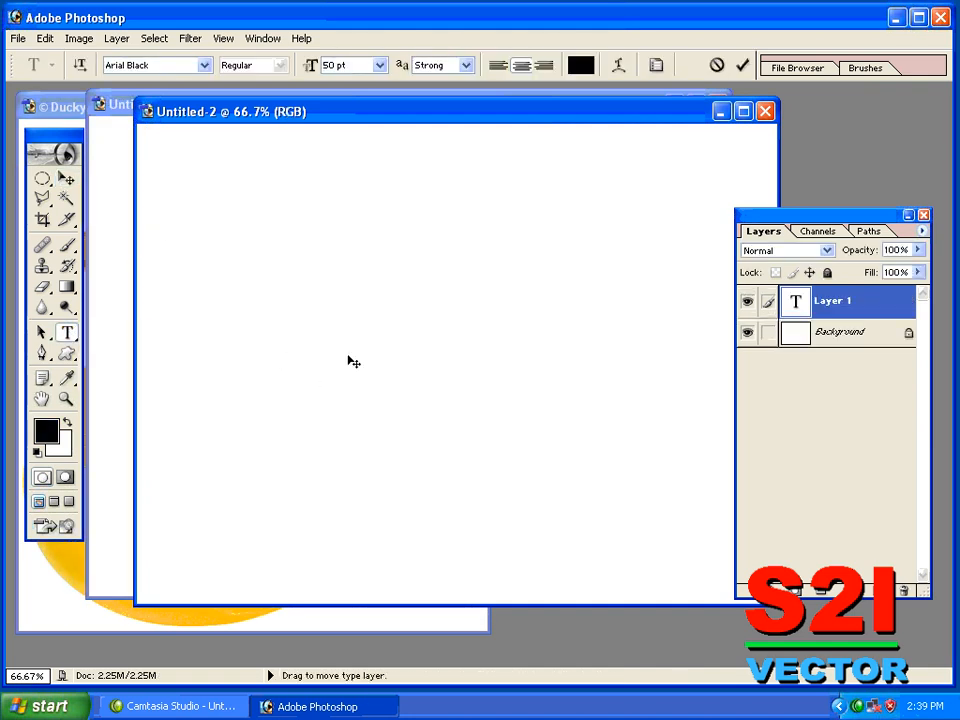
pyautogui.write('animation')
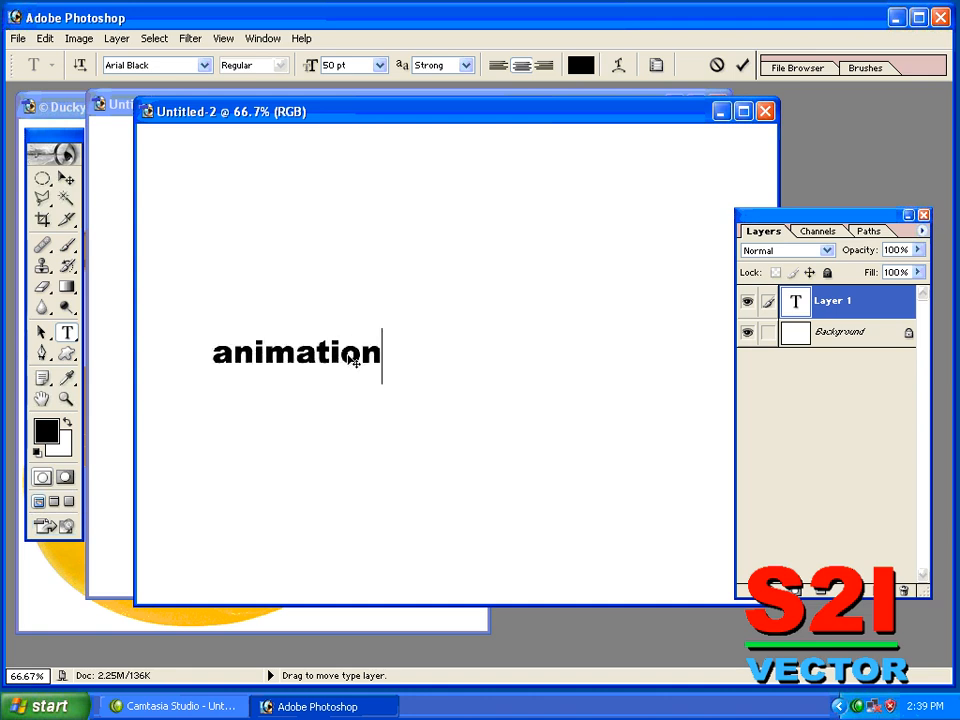
pyautogui.click(66, 178)
pyautogui.moveTo(390, 378); pyautogui.dragTo(437, 360)
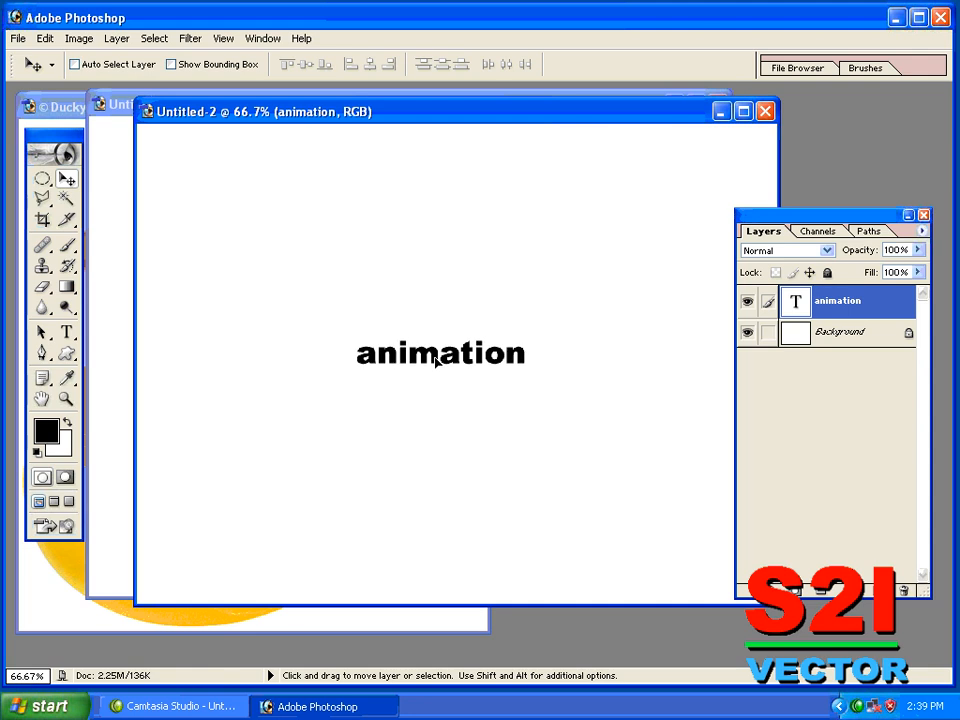
# - Try the animation text at 200 pt, then set its font size to 150 pt and close the Character palette
pyautogui.hotkey('alt', 'w')
pyautogui.press('h')
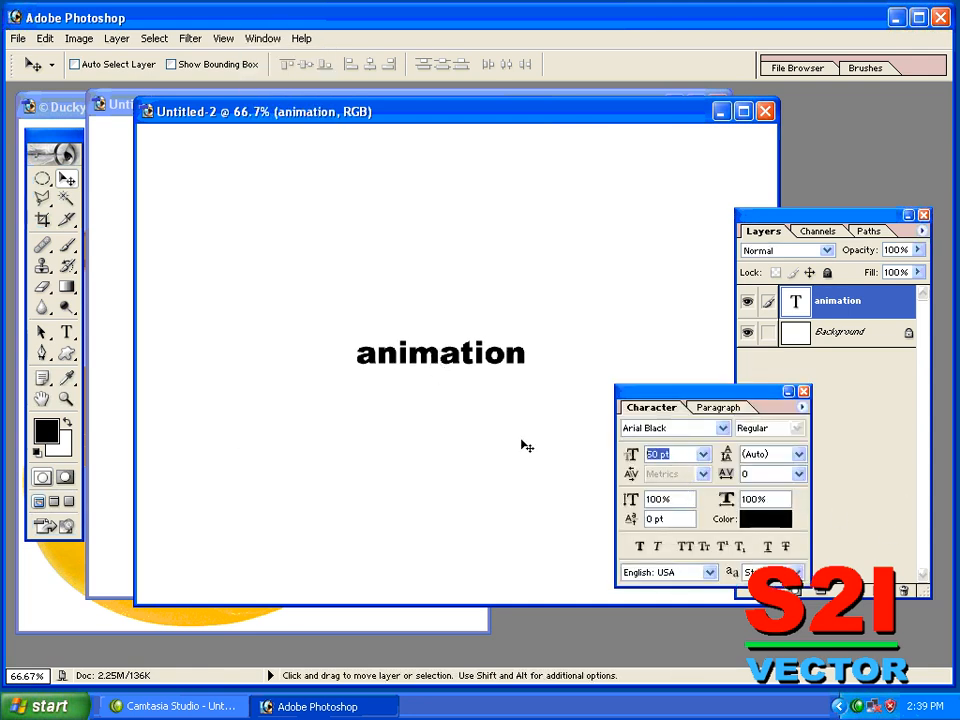
pyautogui.press('Return')
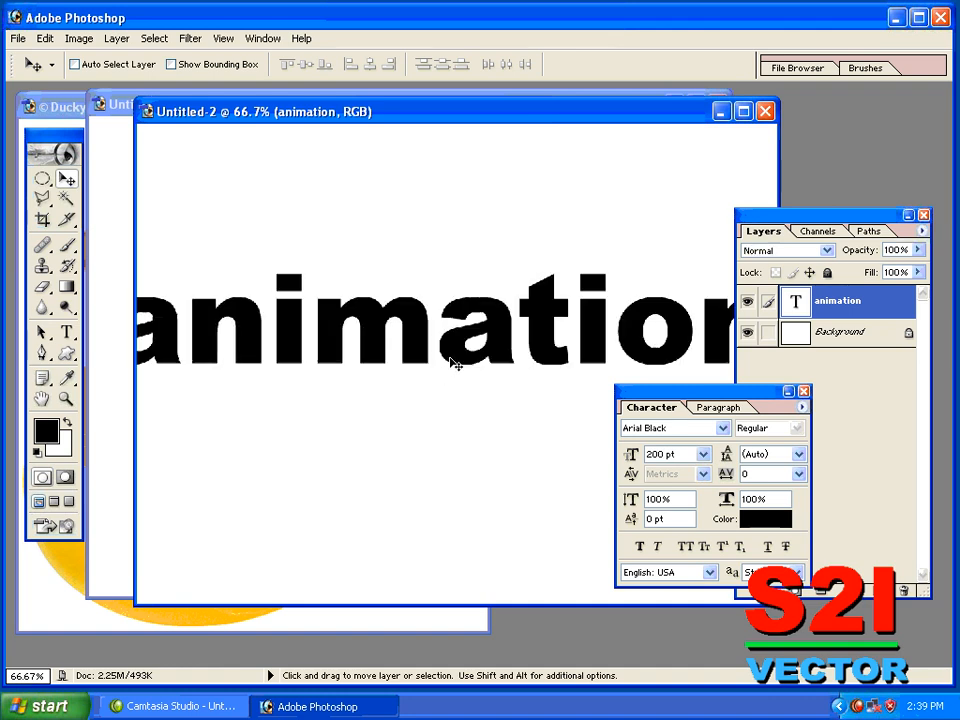
pyautogui.moveTo(682, 453); pyautogui.dragTo(515, 425)
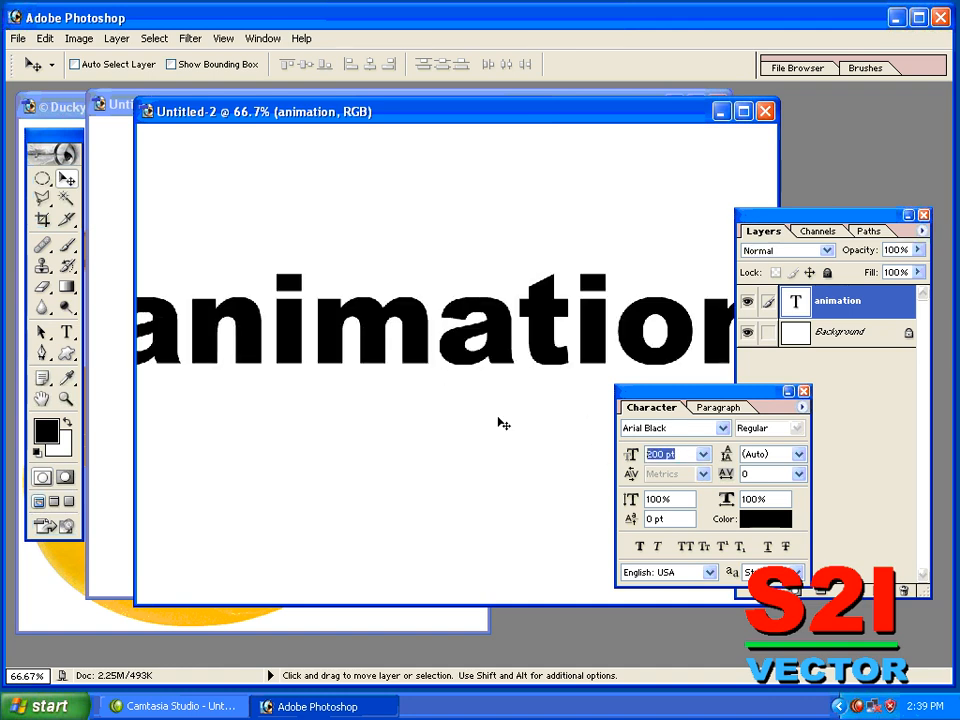
pyautogui.write('150')
pyautogui.press('Return')
pyautogui.click(806, 391)
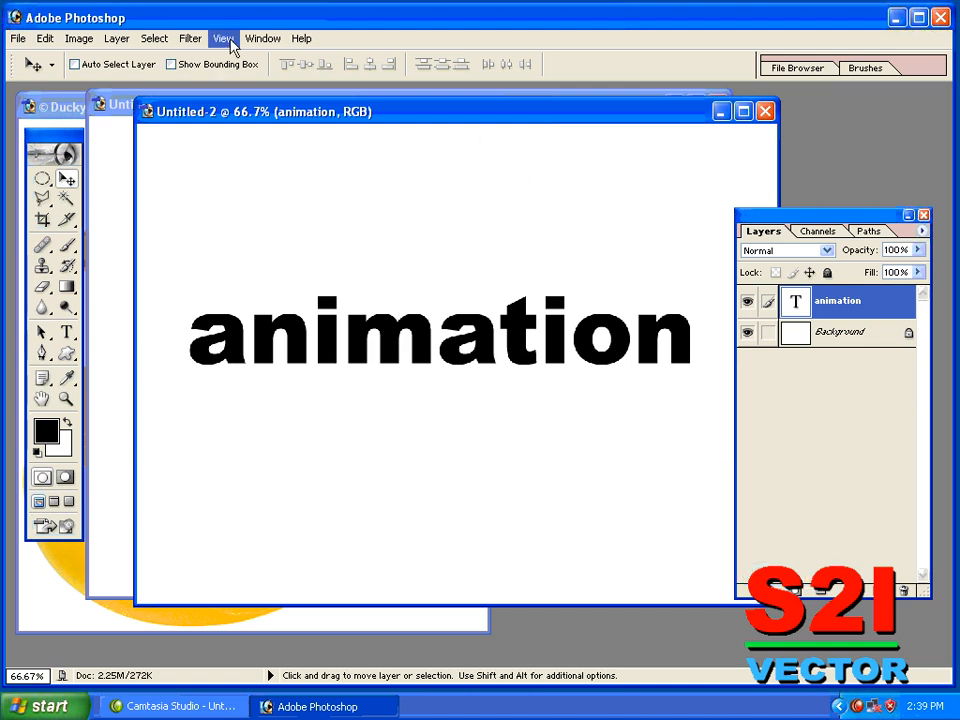
# - Show the Styles palette, enlarge it, and try several presets on the animation text, ending with the multicolored sunset pattern style
pyautogui.click(262, 39)
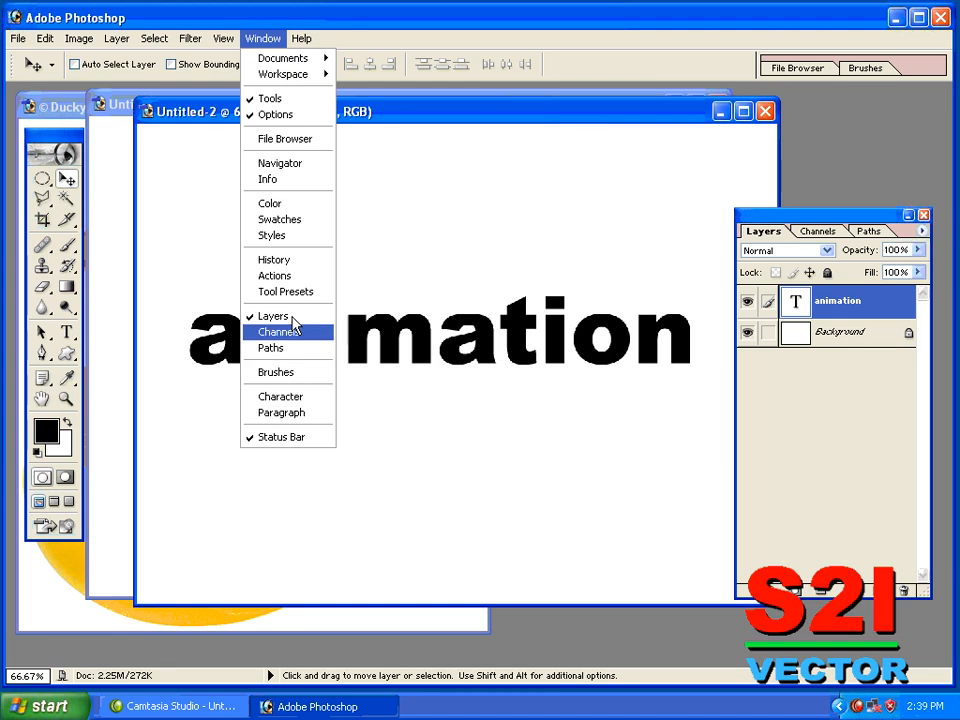
pyautogui.click(308, 236)
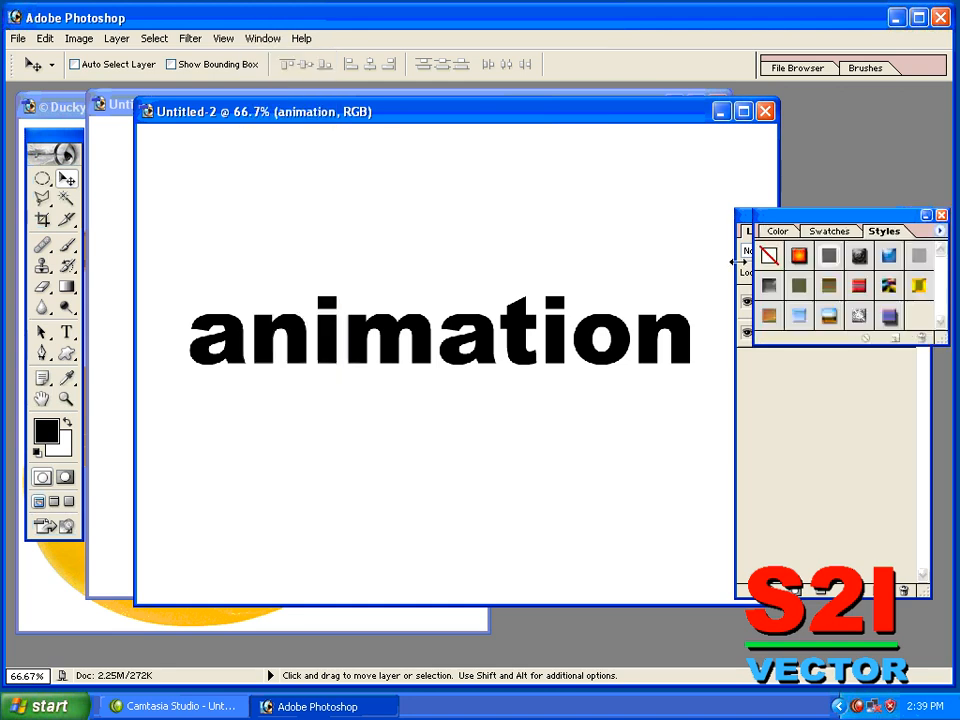
pyautogui.click(857, 256)
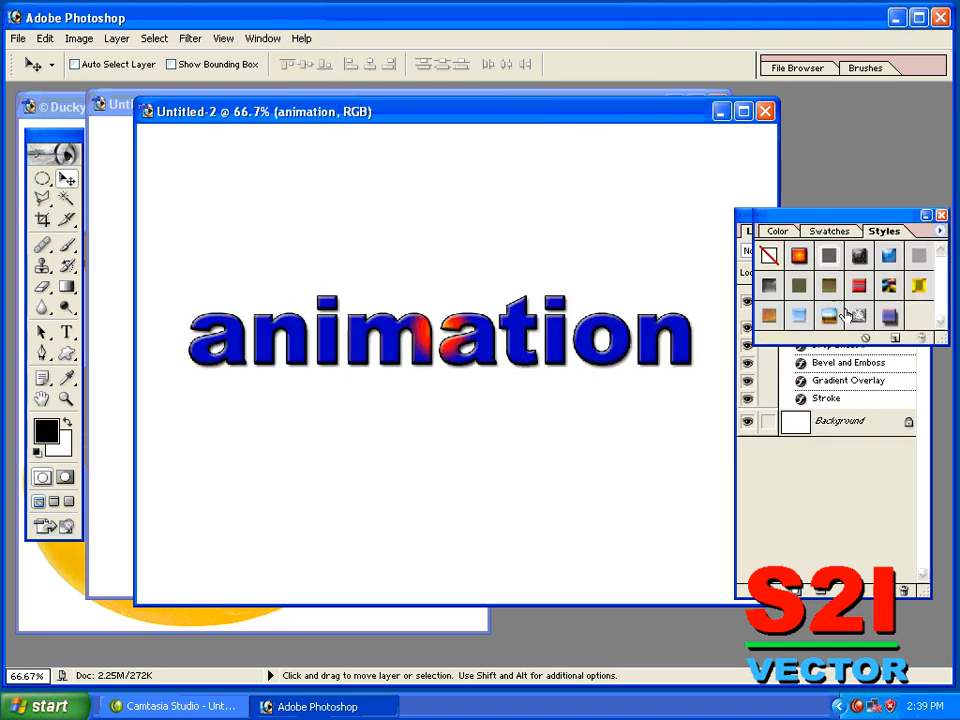
pyautogui.moveTo(942, 340); pyautogui.dragTo(955, 512)
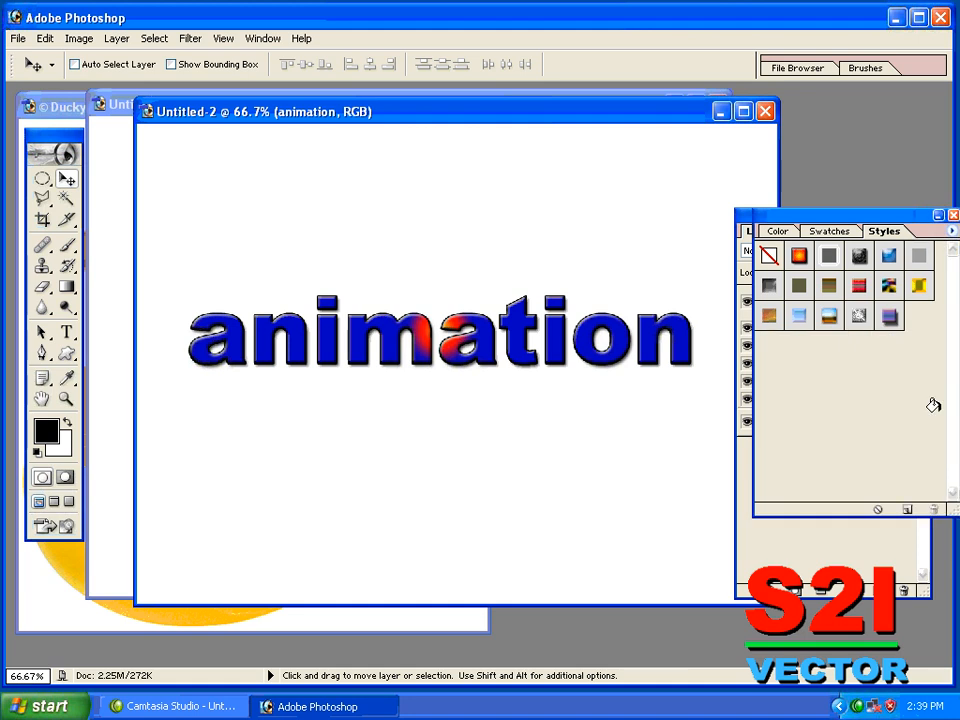
pyautogui.click(890, 318)
pyautogui.click(798, 256)
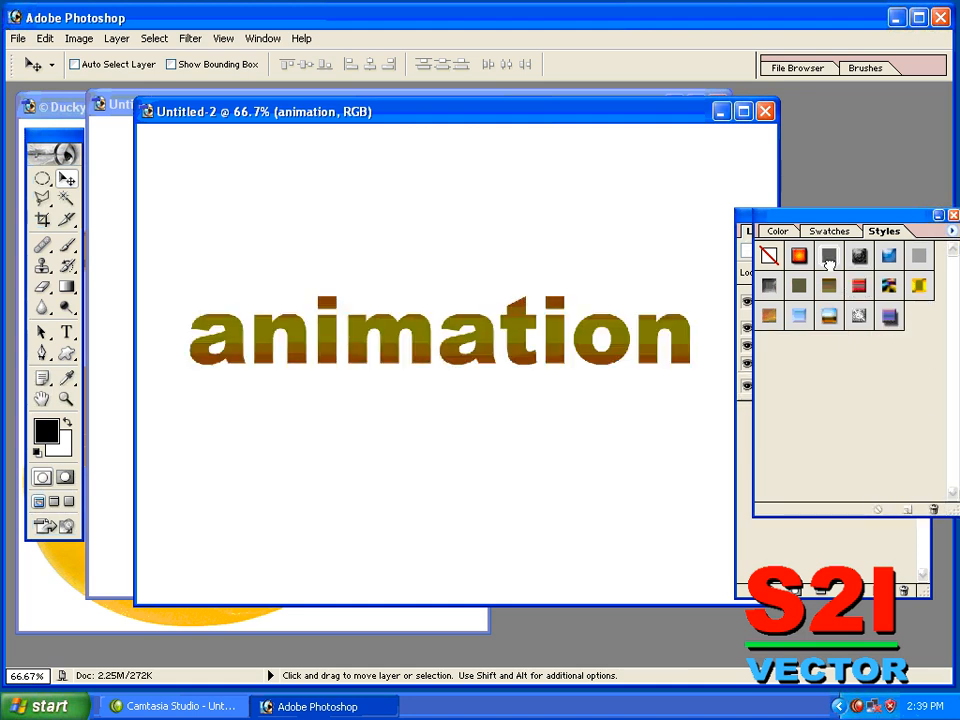
pyautogui.click(768, 318)
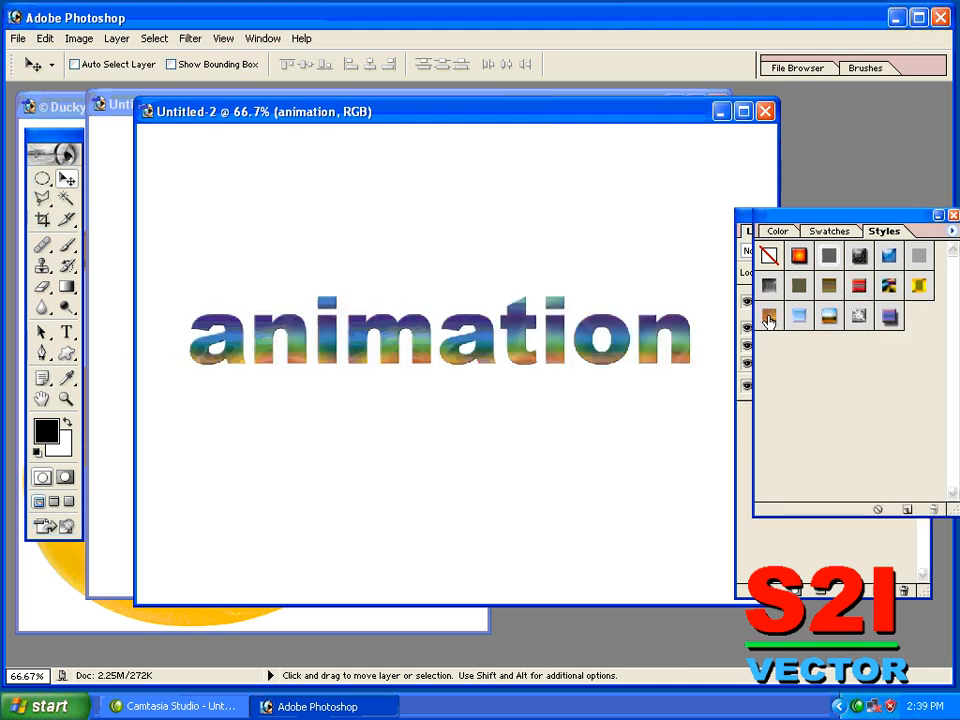
# - Append the Rollover Buttons styles to the palette, apply the dark red beveled preset to the text, and close the palette
pyautogui.click(951, 231)
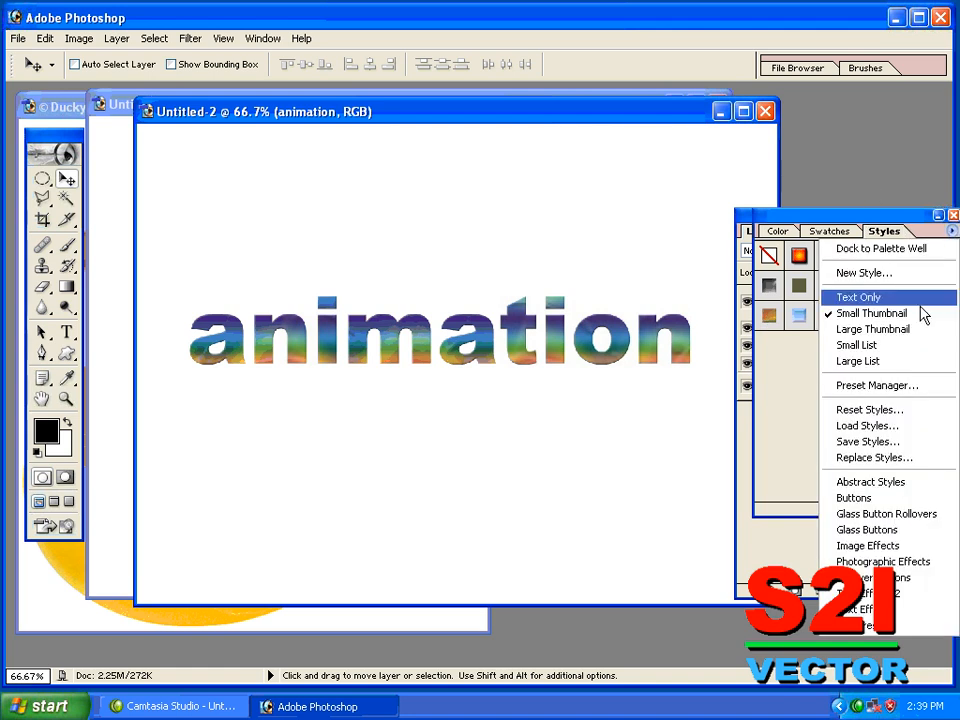
pyautogui.click(951, 231)
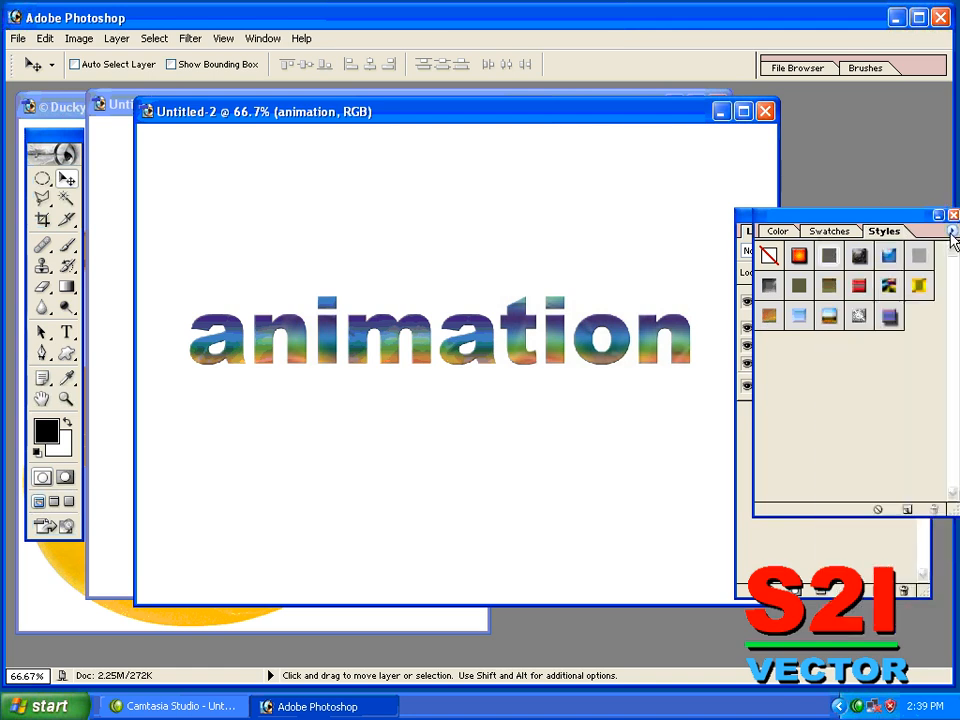
pyautogui.click(951, 231)
pyautogui.click(866, 578)
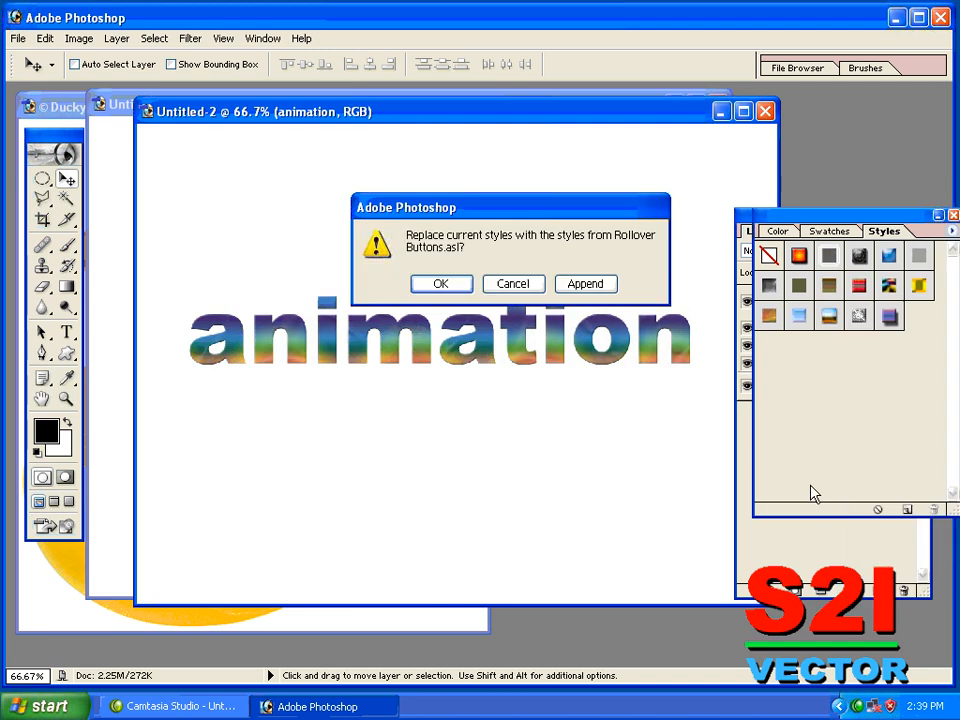
pyautogui.click(560, 284)
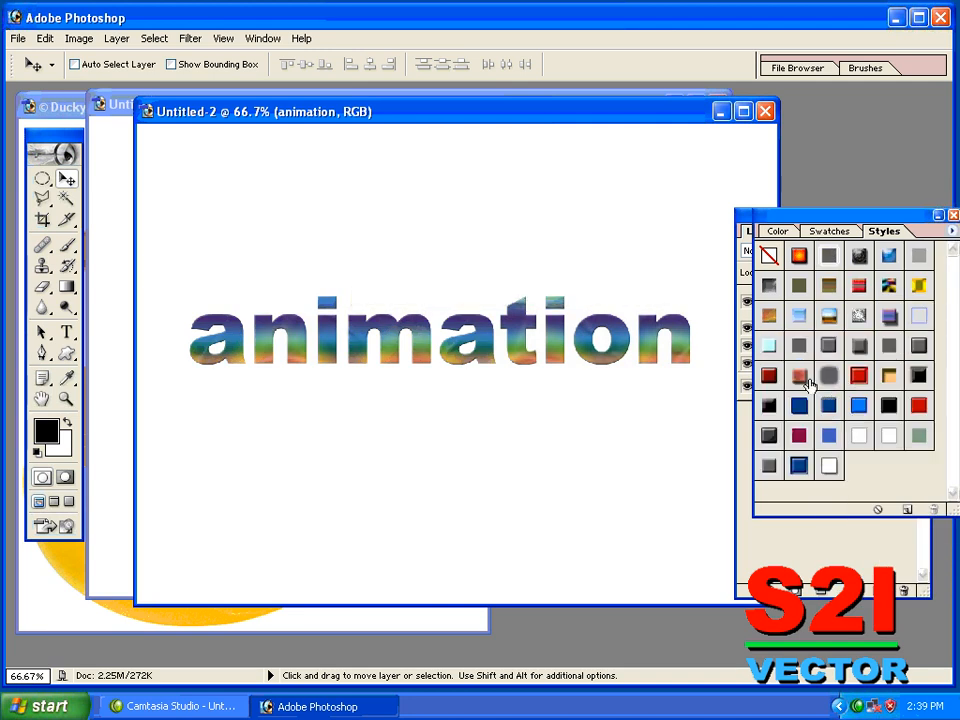
pyautogui.click(769, 376)
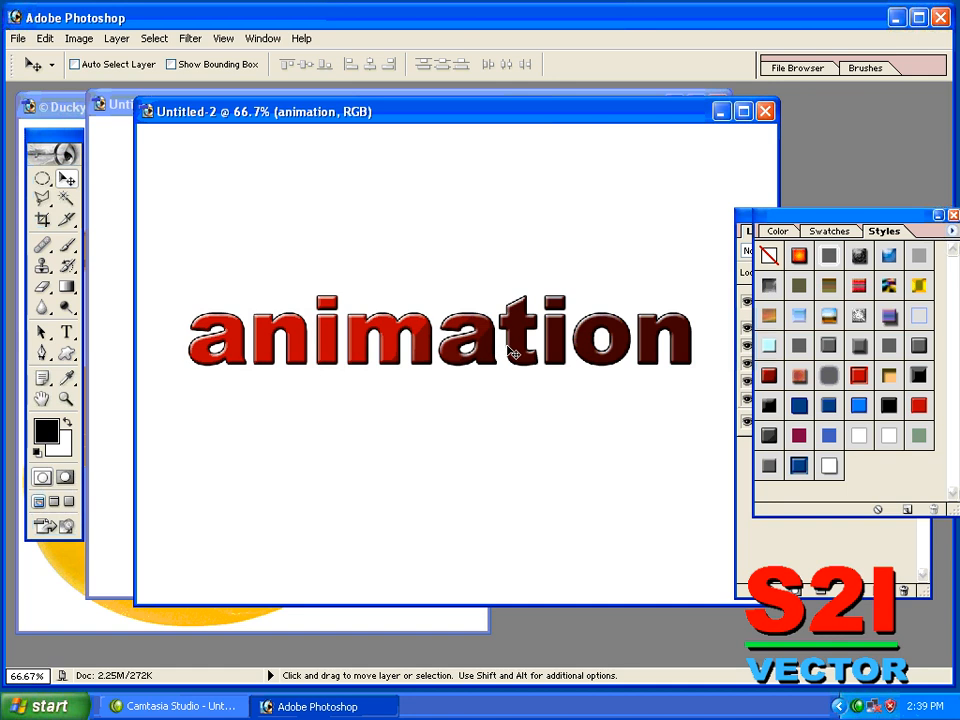
pyautogui.click(953, 215)
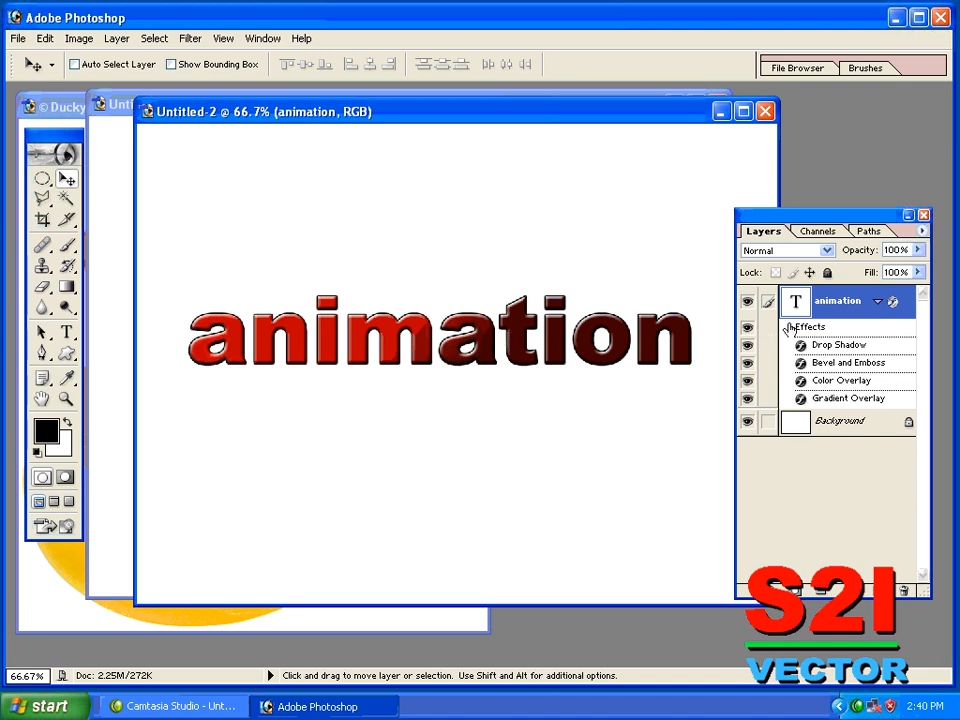
# - Step back through the last applied styles and clear the remaining layer style from the animation text layer
pyautogui.press('alt')
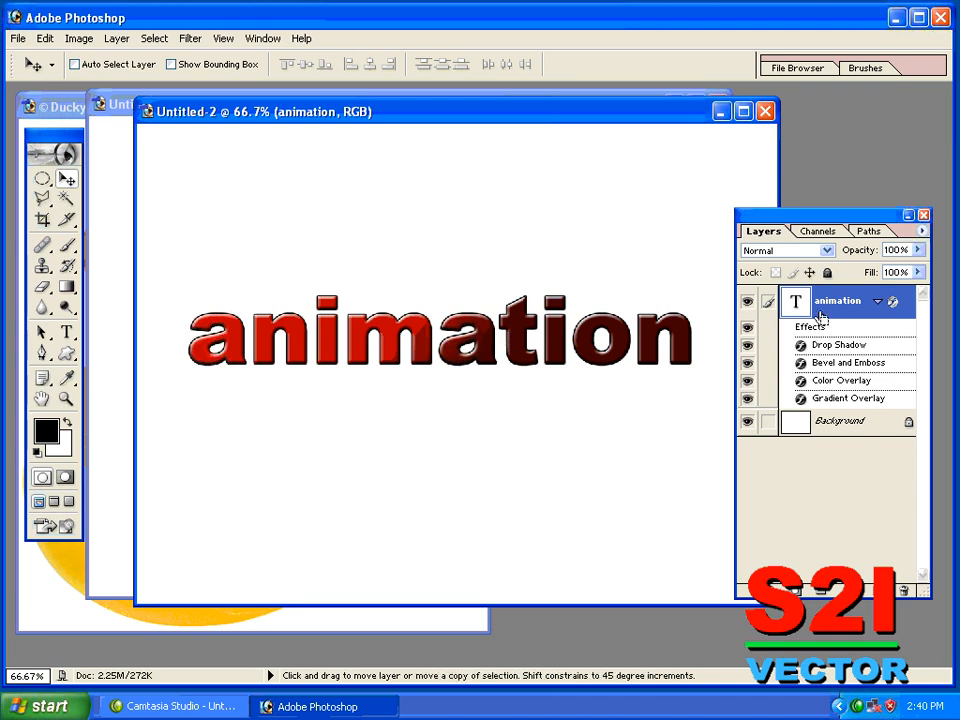
pyautogui.hotkey('ctrl', 'alt', 'z')
pyautogui.hotkey('ctrl', 'alt', 'z')
pyautogui.hotkey('ctrl', 'alt', 'z')
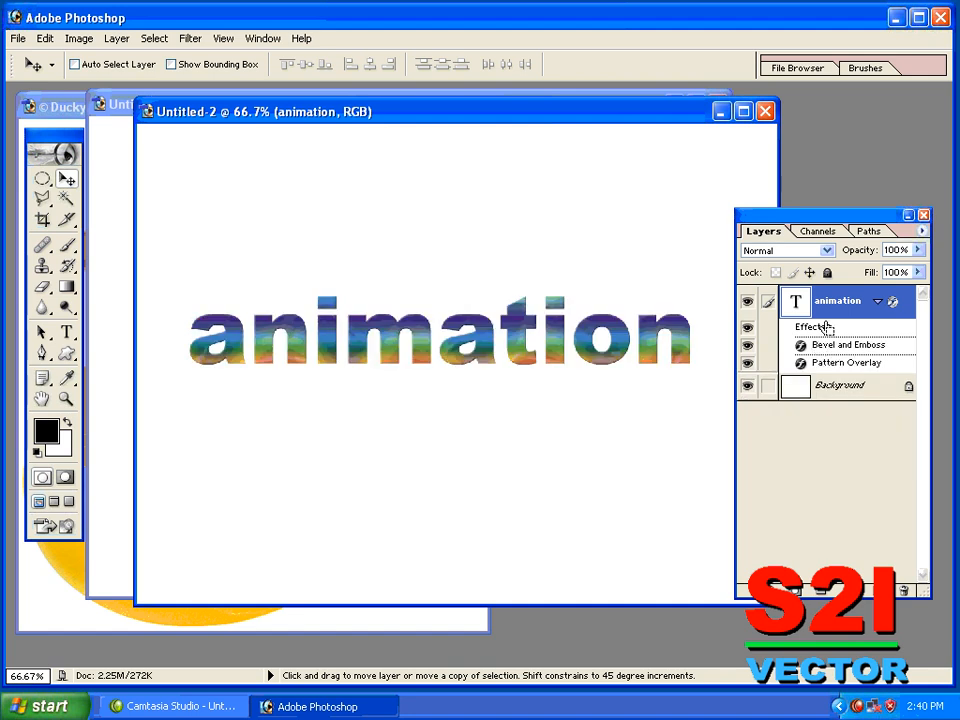
pyautogui.hotkey('ctrl', 'alt', 'z')
pyautogui.rightClick(850, 348)
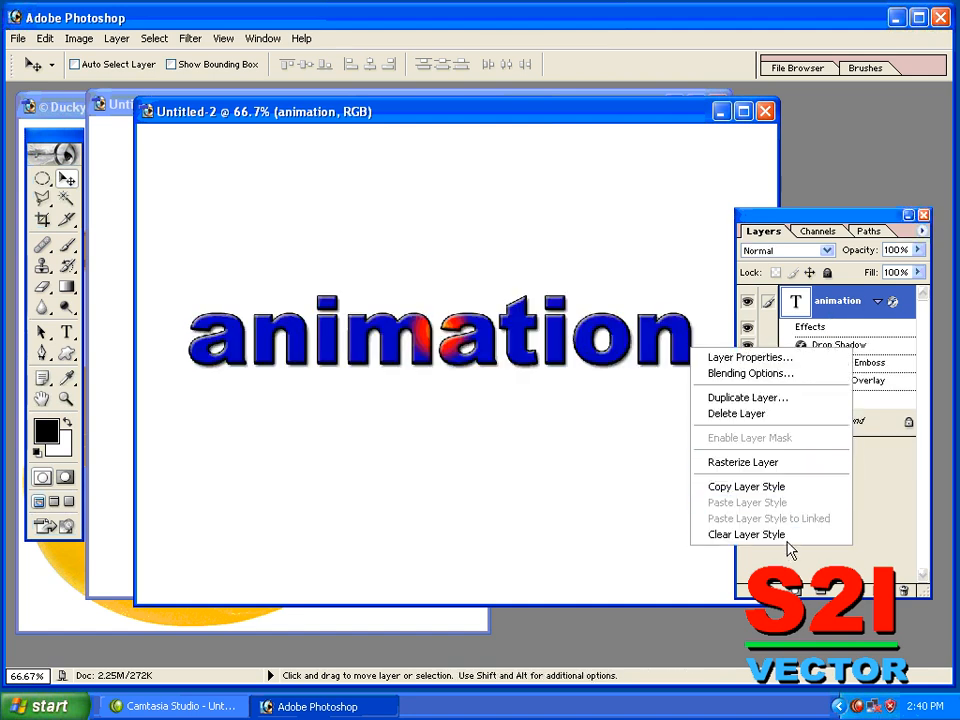
pyautogui.click(762, 534)
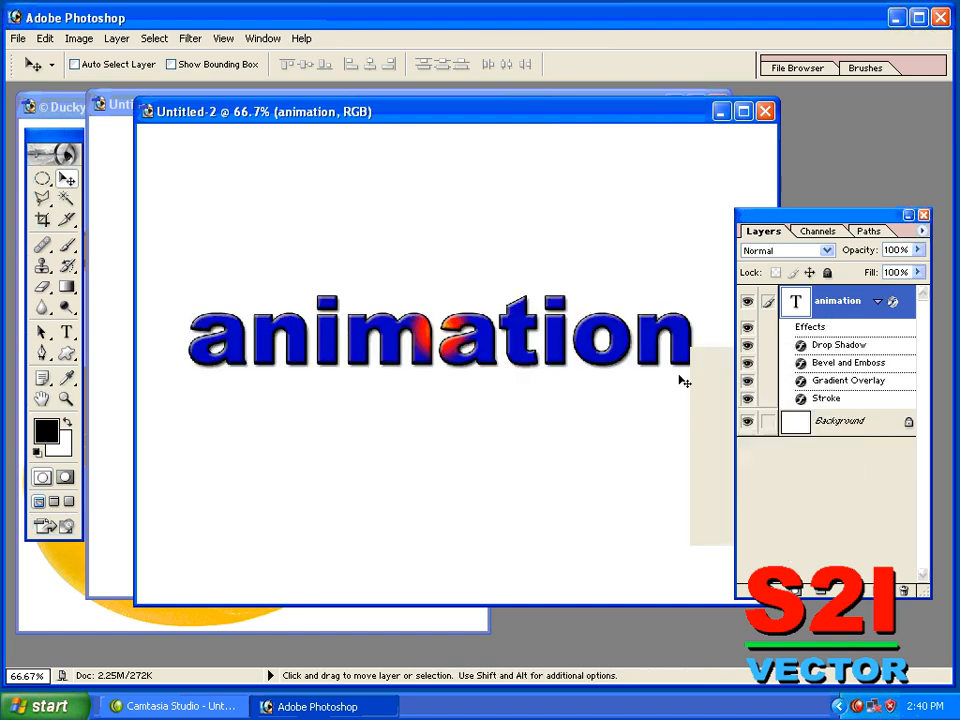
# - Open the blending options of the animation layer, add a drop shadow, and set its opacity to 100%
pyautogui.rightClick(840, 310)
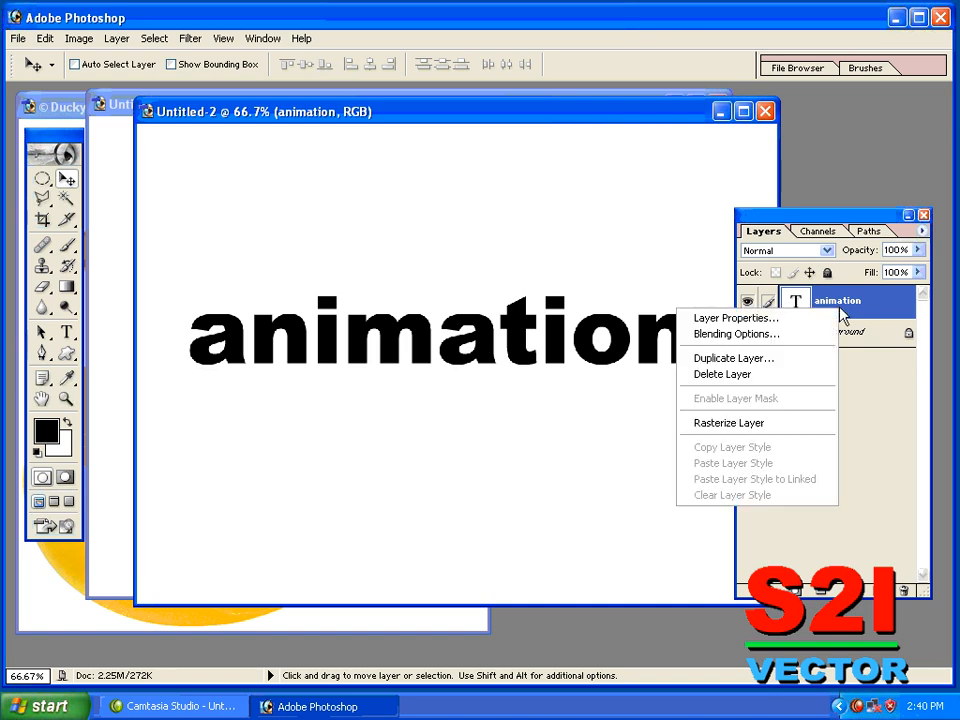
pyautogui.click(777, 336)
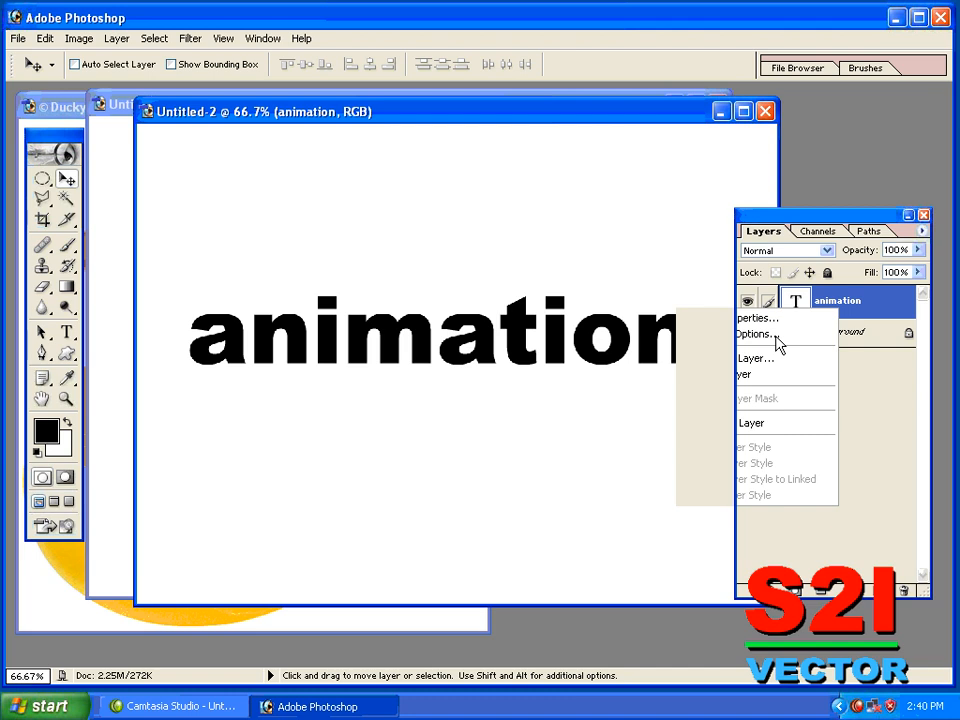
pyautogui.moveTo(307, 170); pyautogui.dragTo(502, 269)
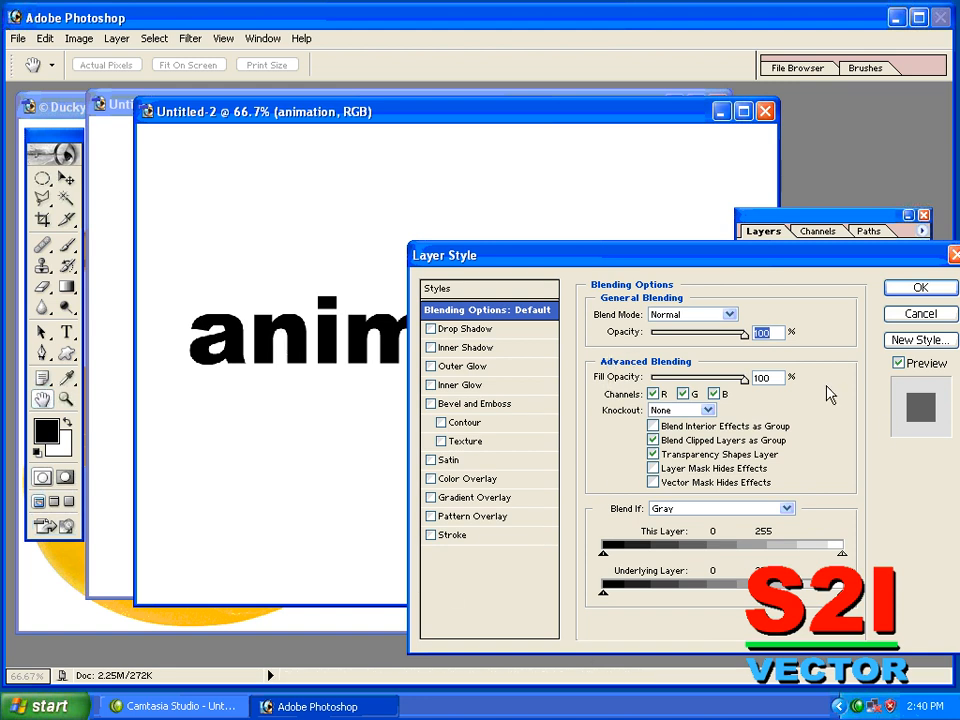
pyautogui.click(457, 338)
pyautogui.moveTo(467, 272); pyautogui.dragTo(340, 420)
pyautogui.moveTo(595, 488); pyautogui.dragTo(598, 488)
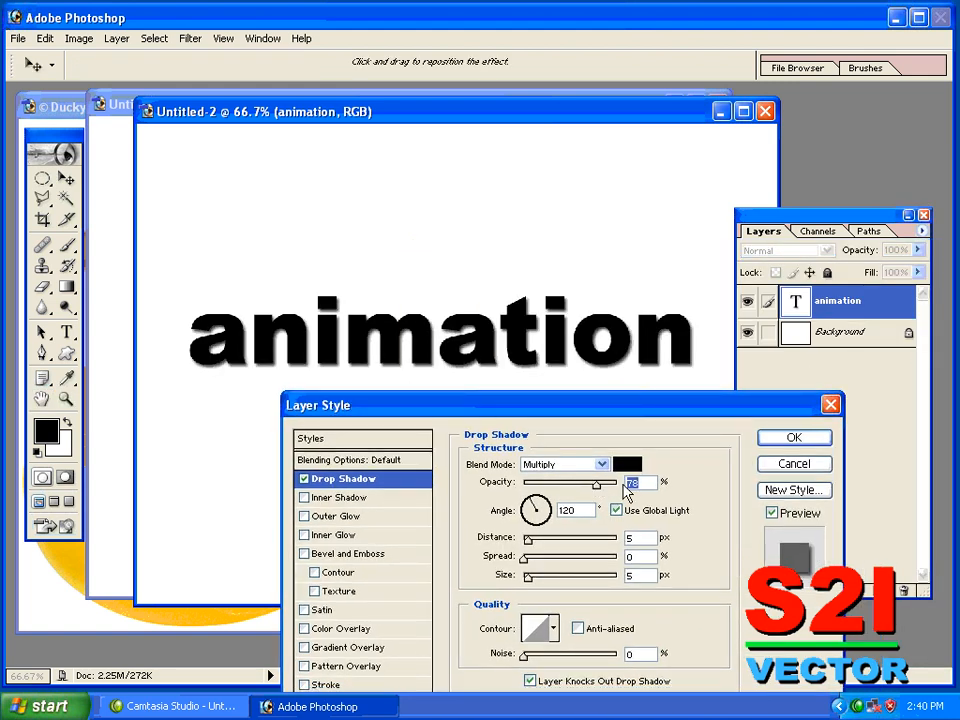
pyautogui.write('100')
# - Set the drop shadow's blend mode to Normal and its color to bright red
pyautogui.click(600, 464)
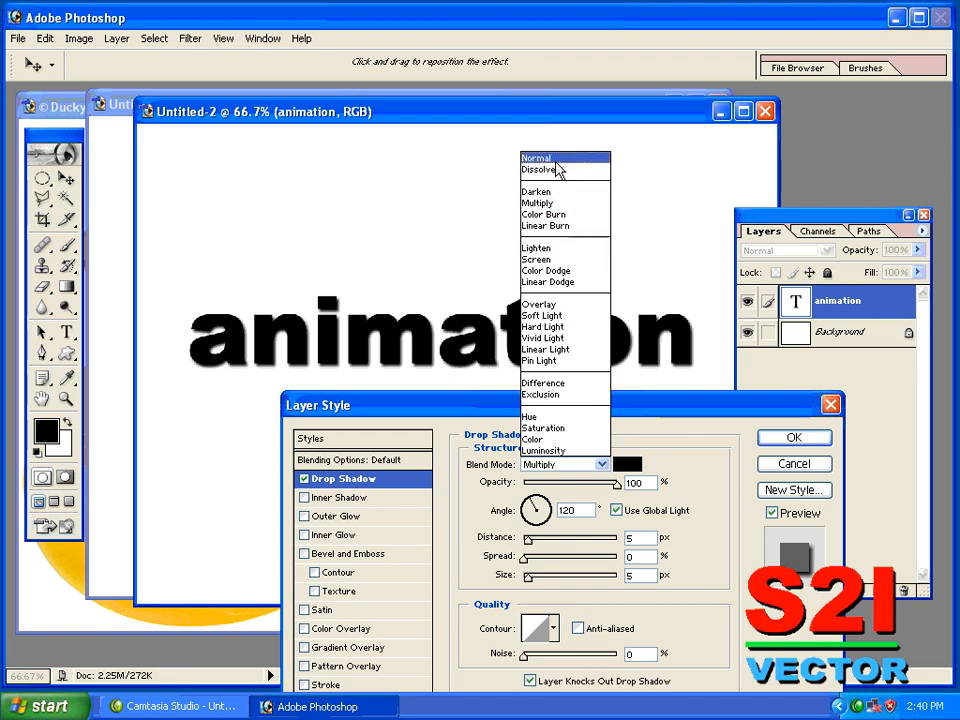
pyautogui.click(557, 160)
pyautogui.click(628, 465)
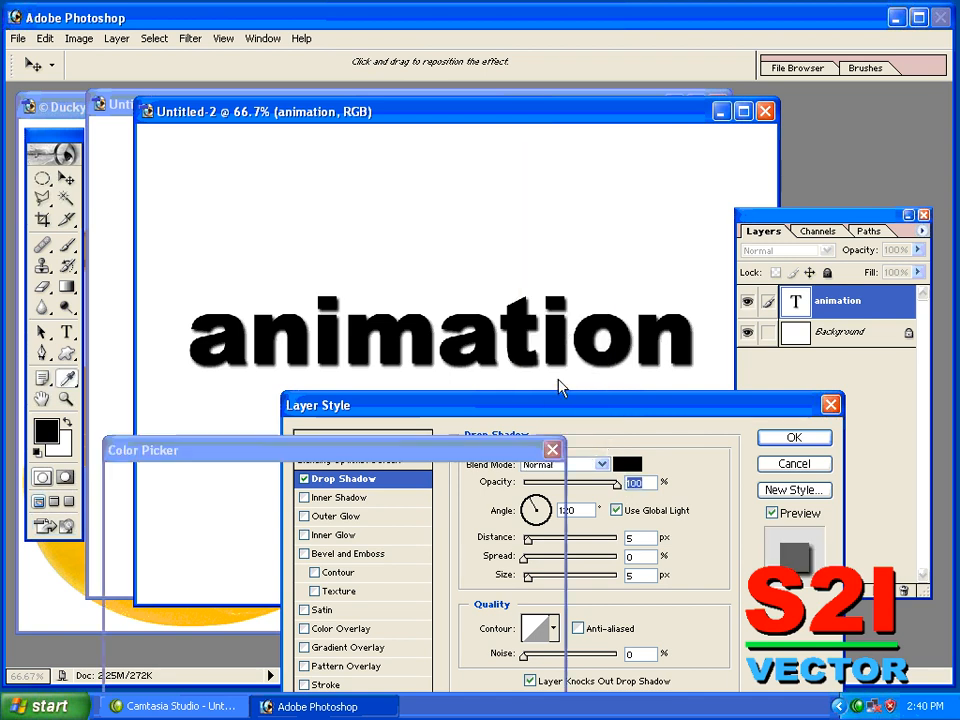
pyautogui.moveTo(340, 516); pyautogui.dragTo(355, 493)
pyautogui.click(521, 479)
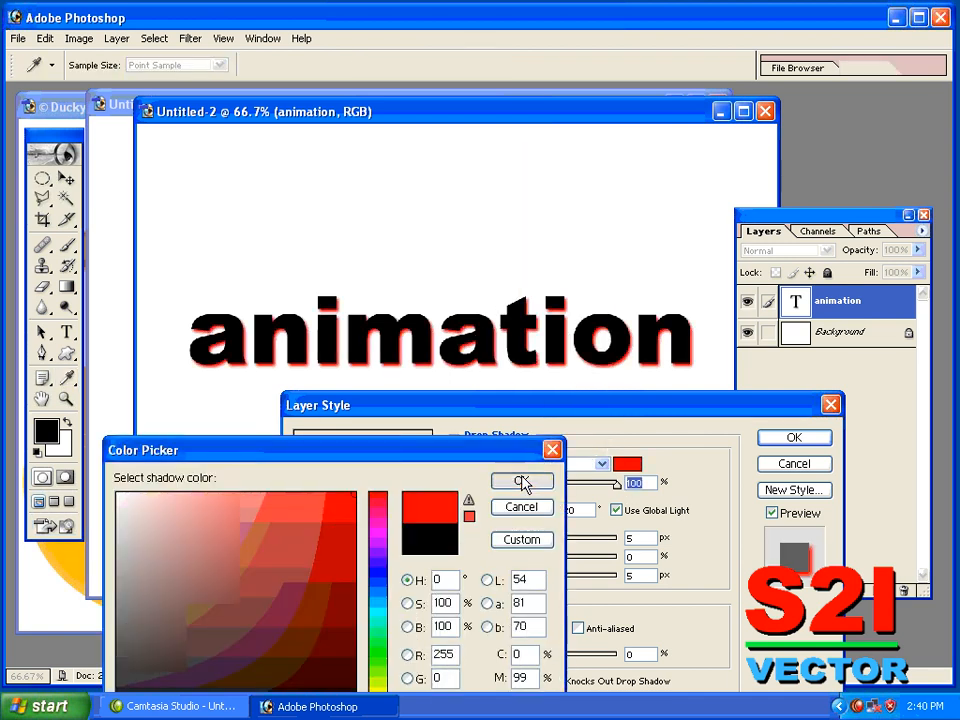
# - Try an inner shadow in place of the drop shadow and cancel the layer style changes
pyautogui.click(304, 497)
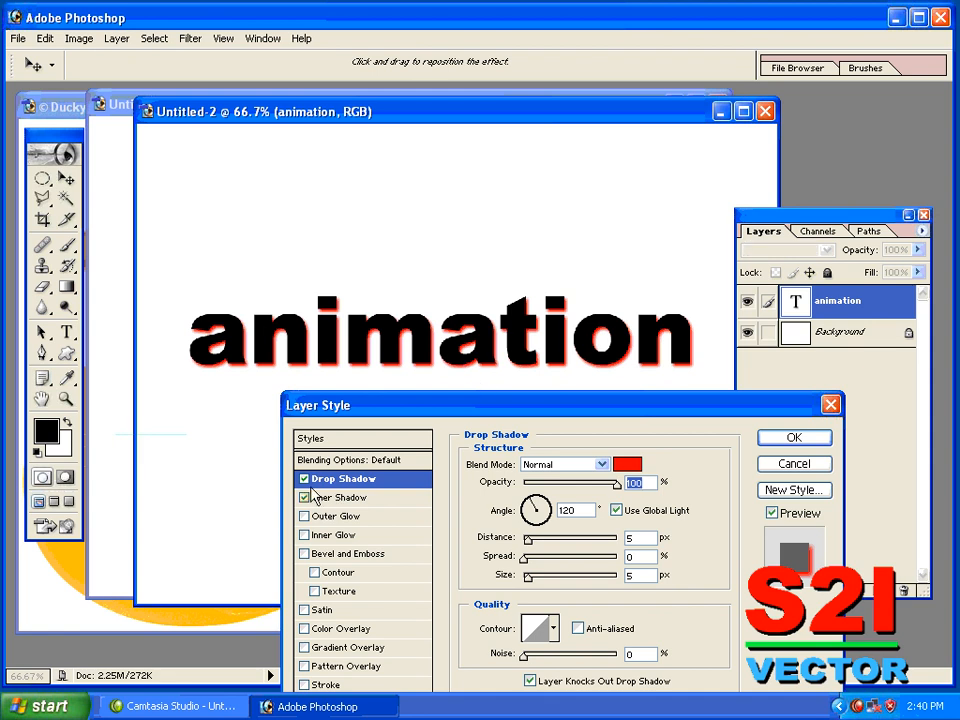
pyautogui.click(303, 479)
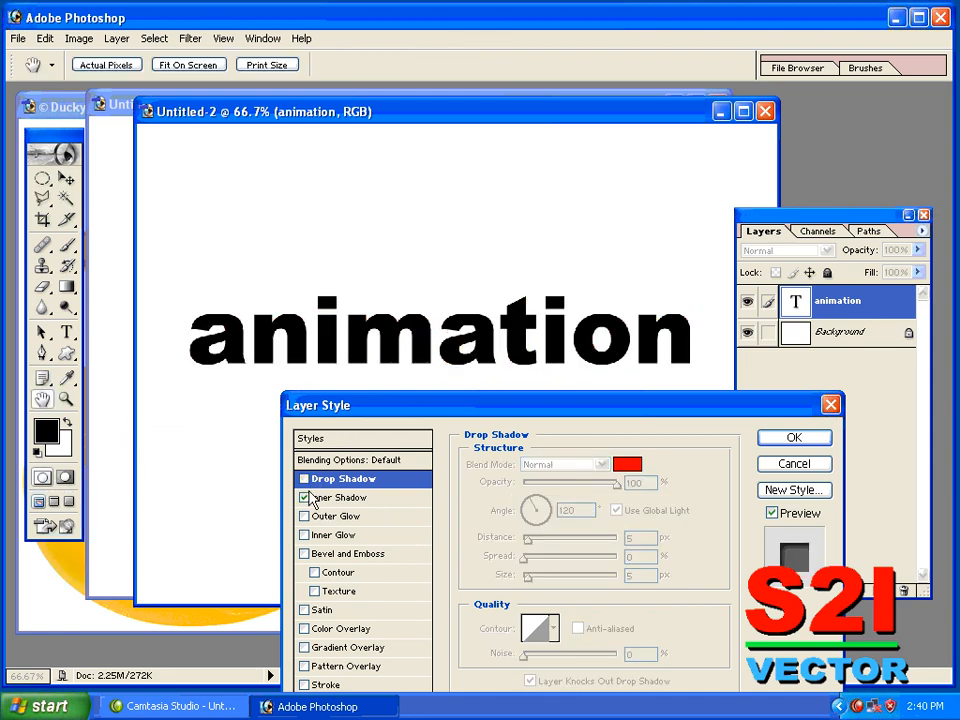
pyautogui.click(322, 500)
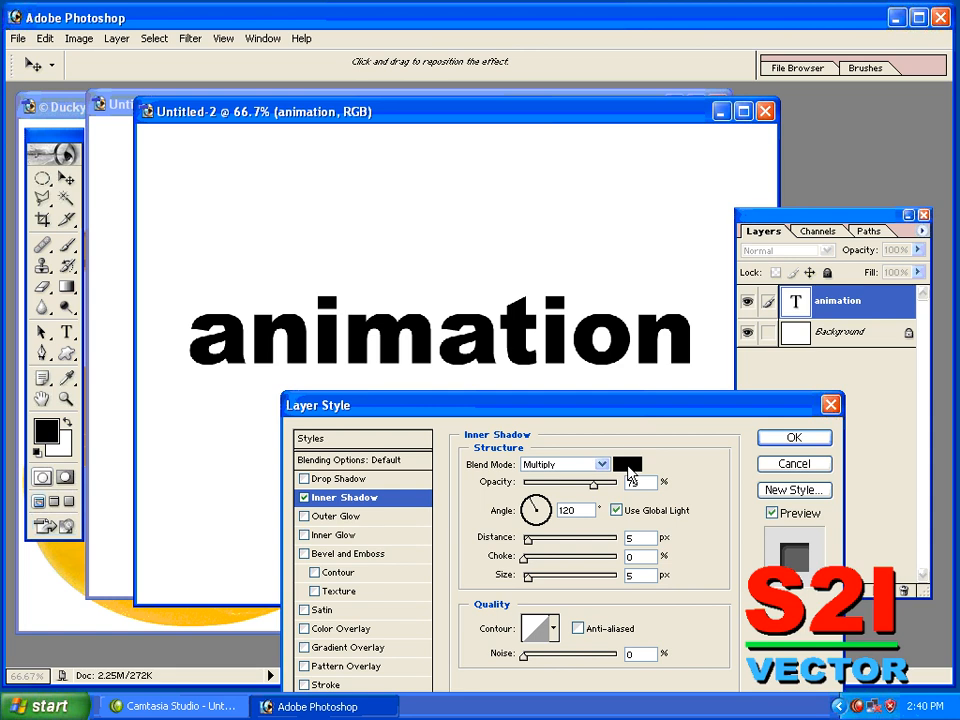
pyautogui.click(794, 464)
# - Change the animation text color to bright red using the Character palette, and close the palette
pyautogui.hotkey('alt', 'w')
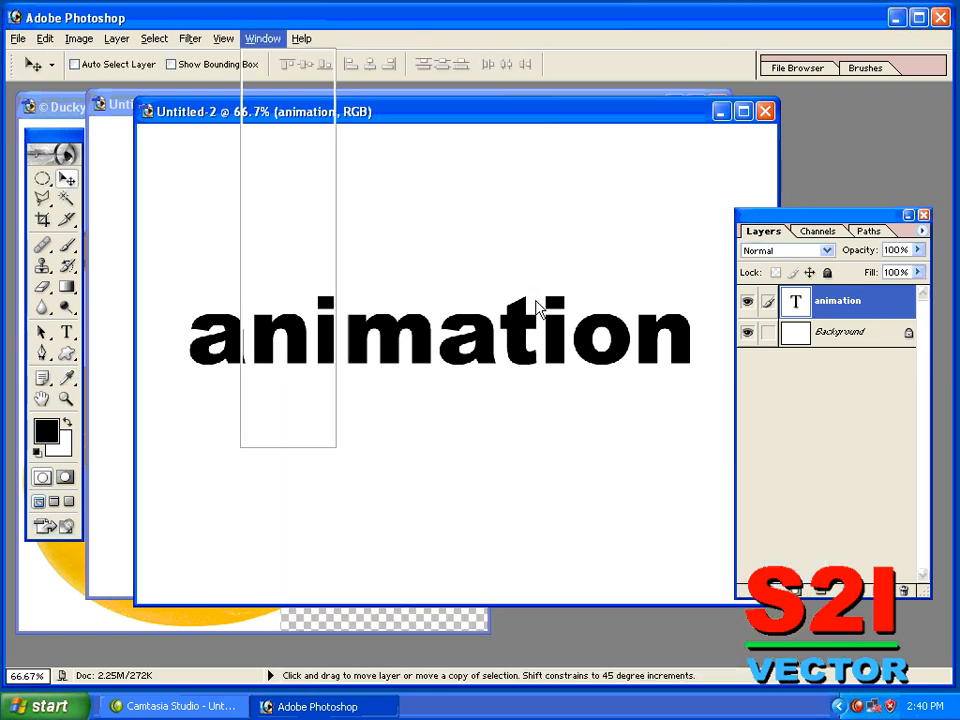
pyautogui.press('a')
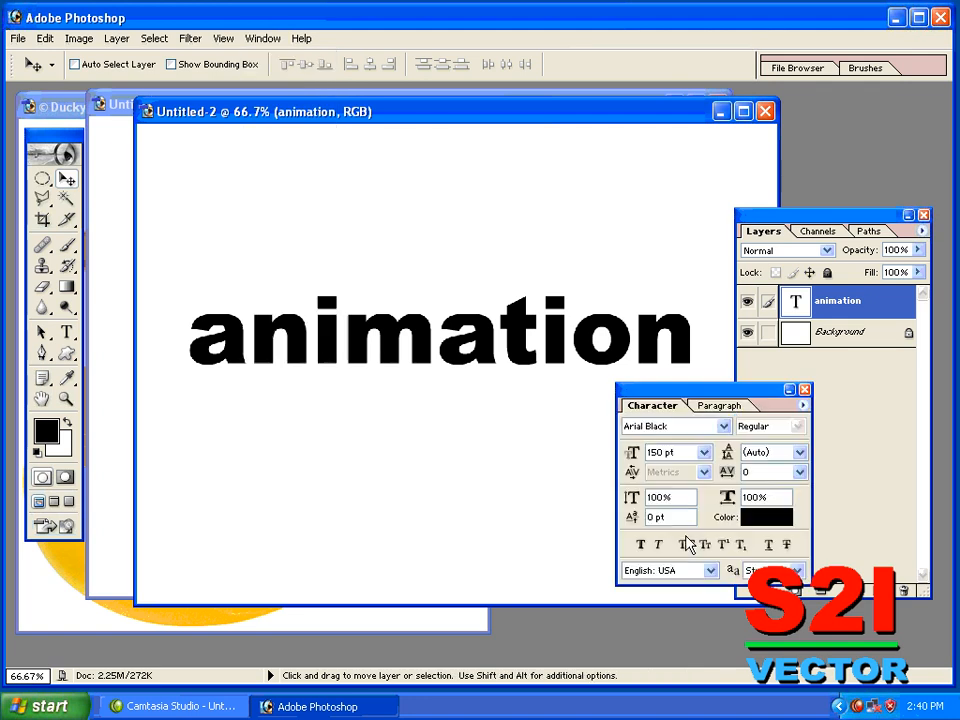
pyautogui.click(767, 517)
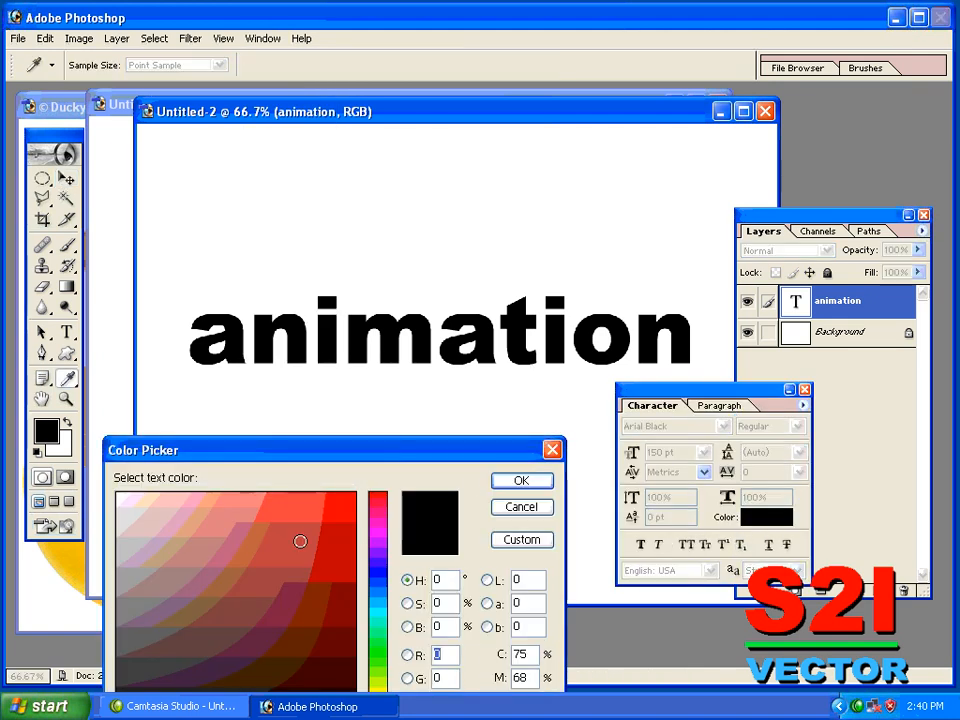
pyautogui.moveTo(300, 540); pyautogui.dragTo(534, 424)
pyautogui.click(521, 481)
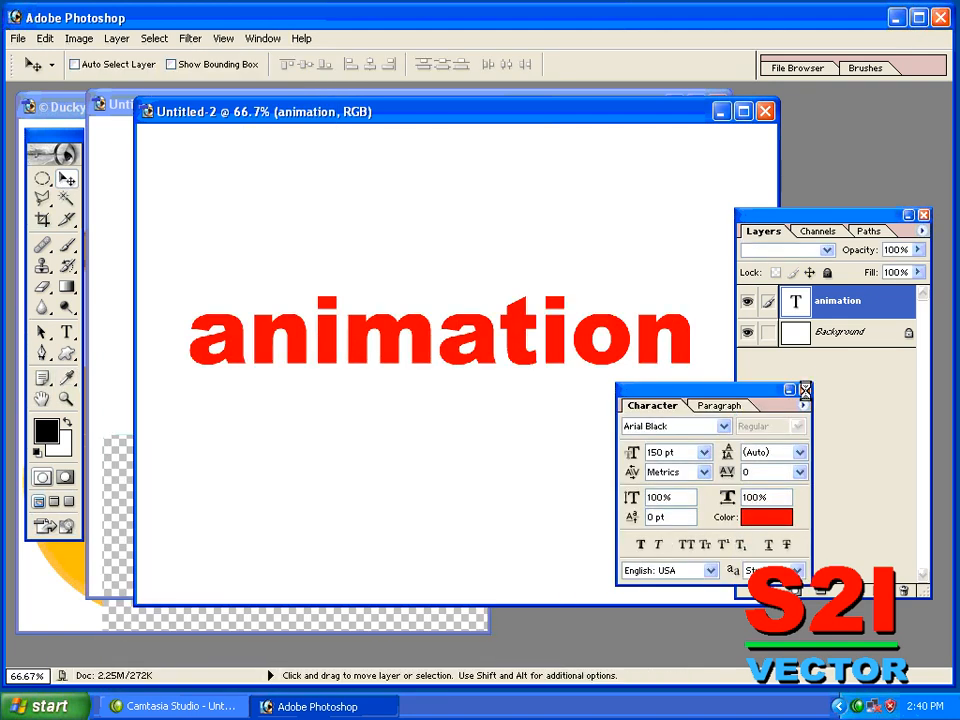
pyautogui.click(804, 390)
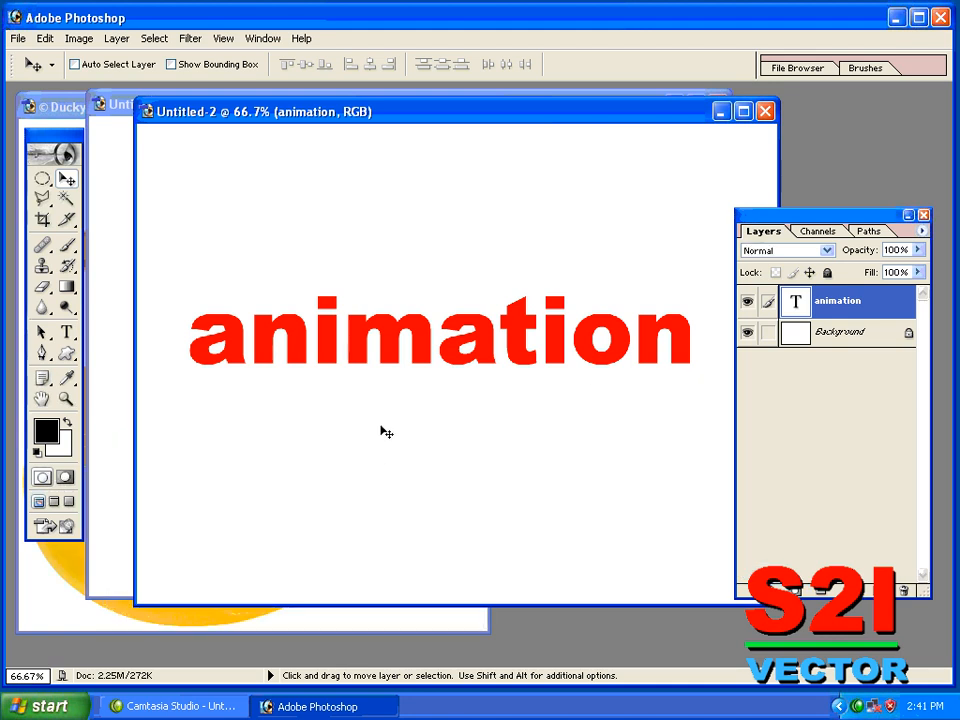
# - Fill the Background layer with the black foreground color
pyautogui.click(839, 345)
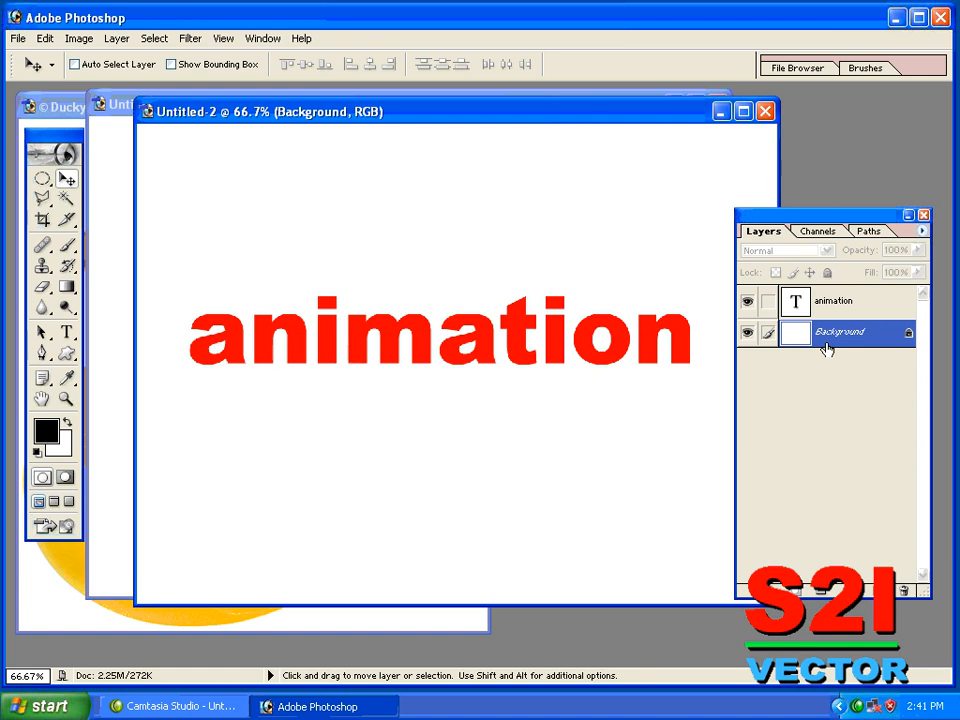
pyautogui.hotkey('alt', 'BackSpace')
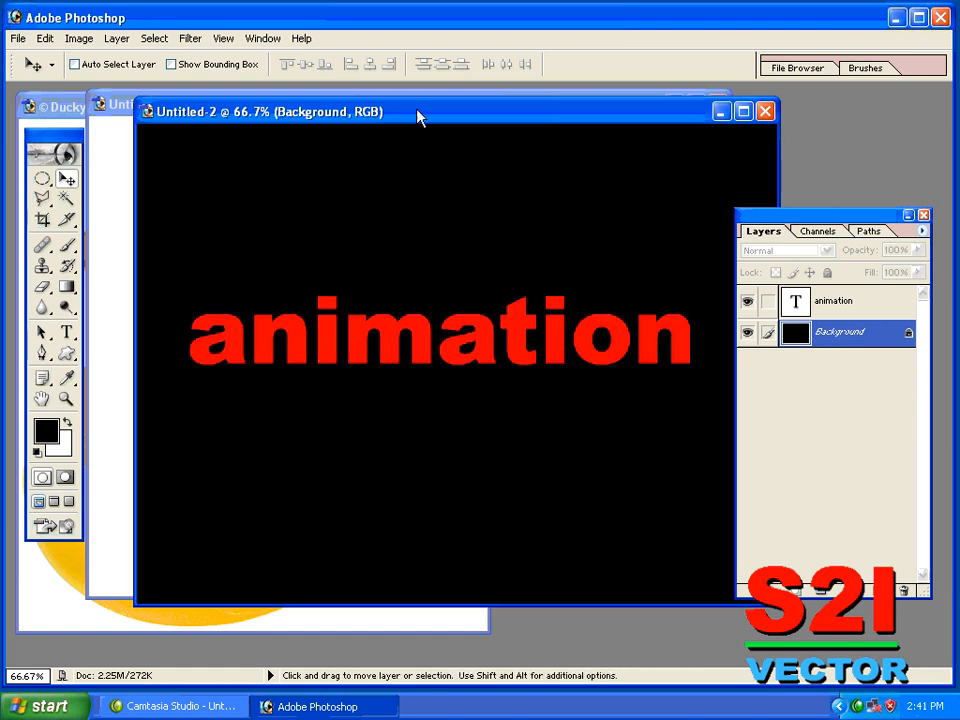
pyautogui.click(263, 38)
pyautogui.click(386, 122)
# - Try an inner shadow with 100% opacity and 0 px distance on the animation text and cancel the layer style changes
pyautogui.click(840, 301)
pyautogui.rightClick(855, 305)
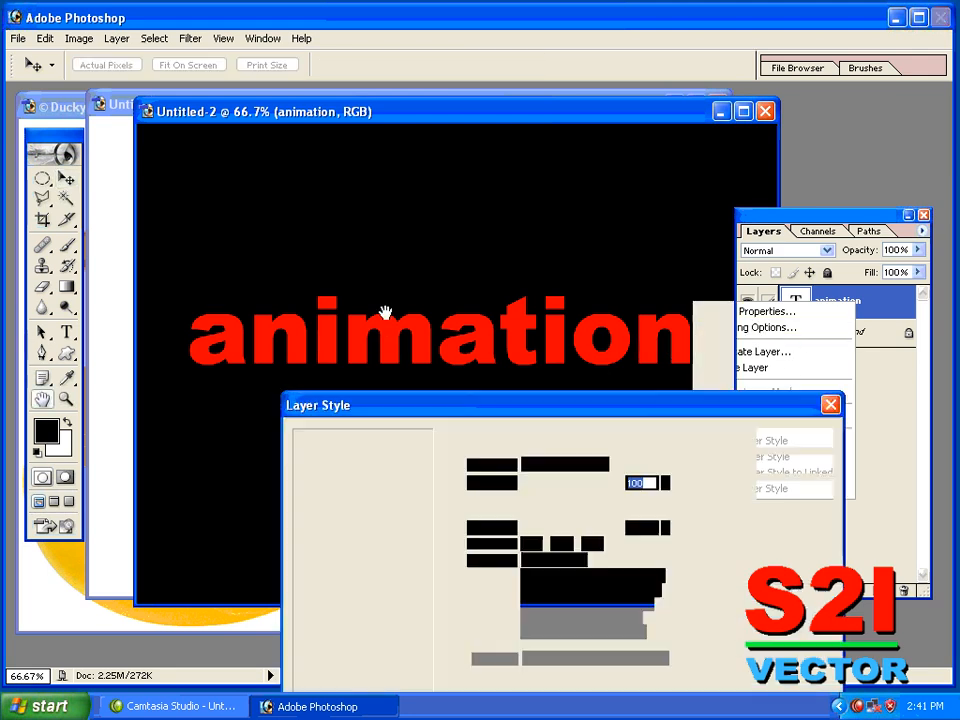
pyautogui.click(335, 499)
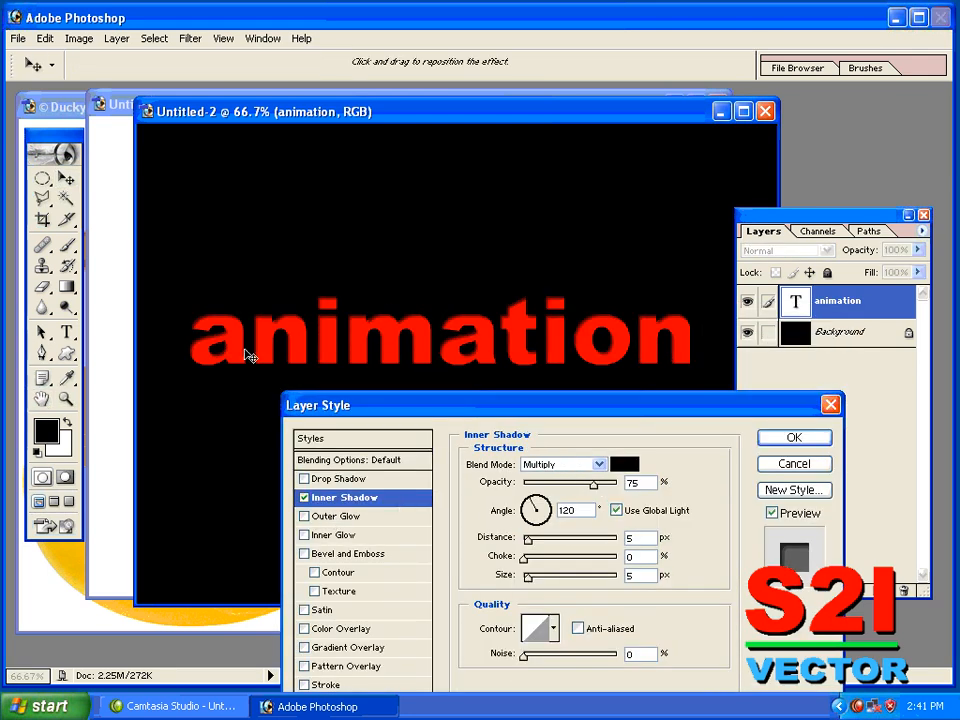
pyautogui.moveTo(593, 488); pyautogui.dragTo(621, 488)
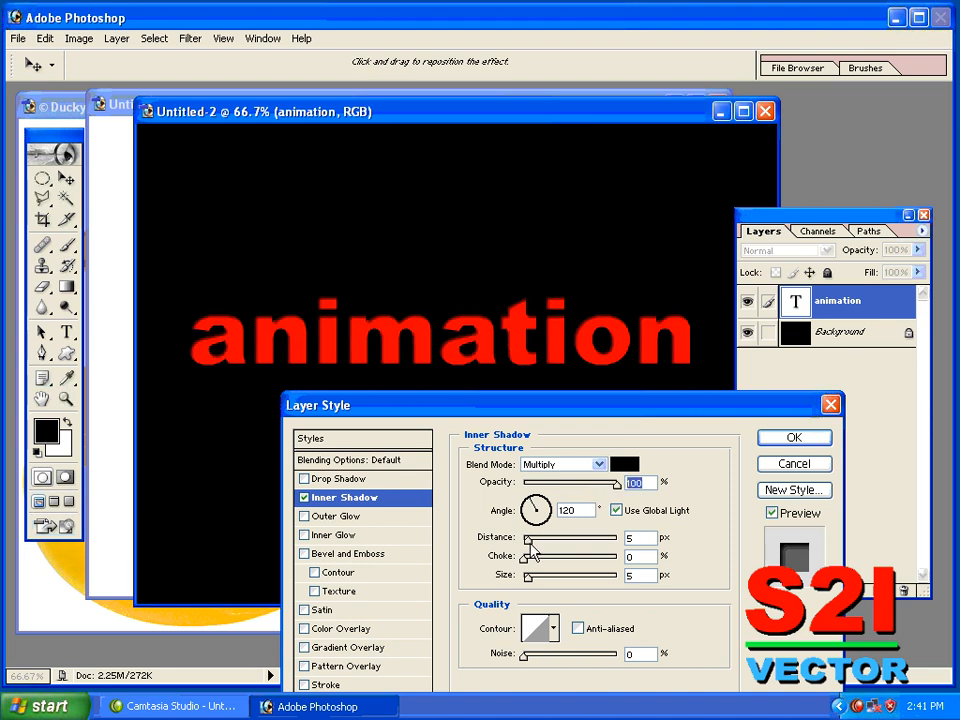
pyautogui.moveTo(529, 541)
pyautogui.mouseDown()
pyautogui.moveTo(559, 539)
pyautogui.moveTo(522, 541)
pyautogui.mouseUp()
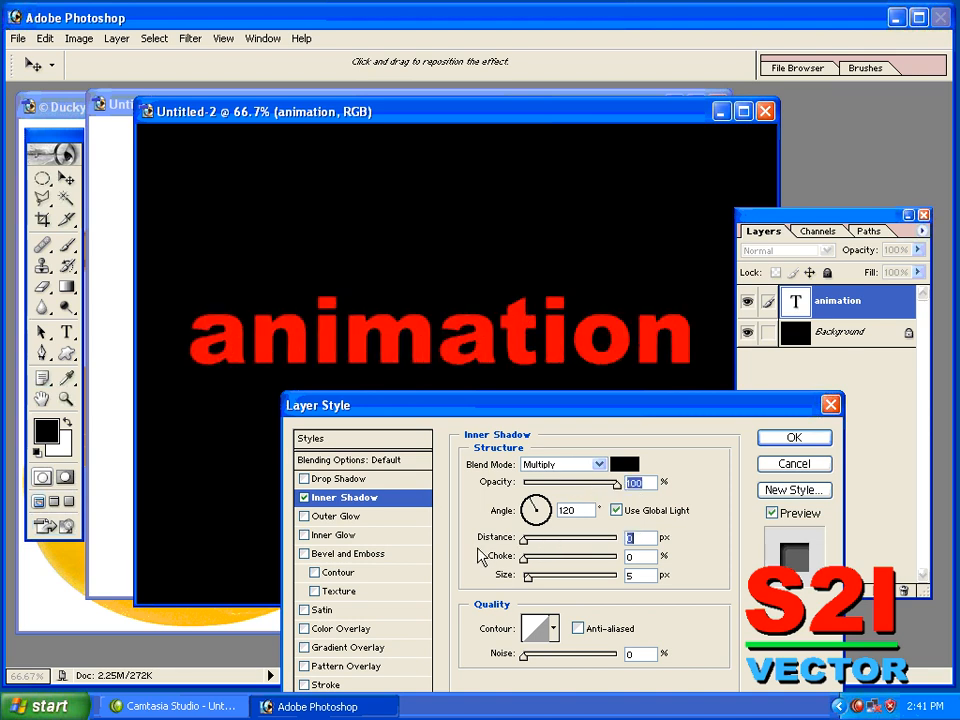
pyautogui.click(794, 464)
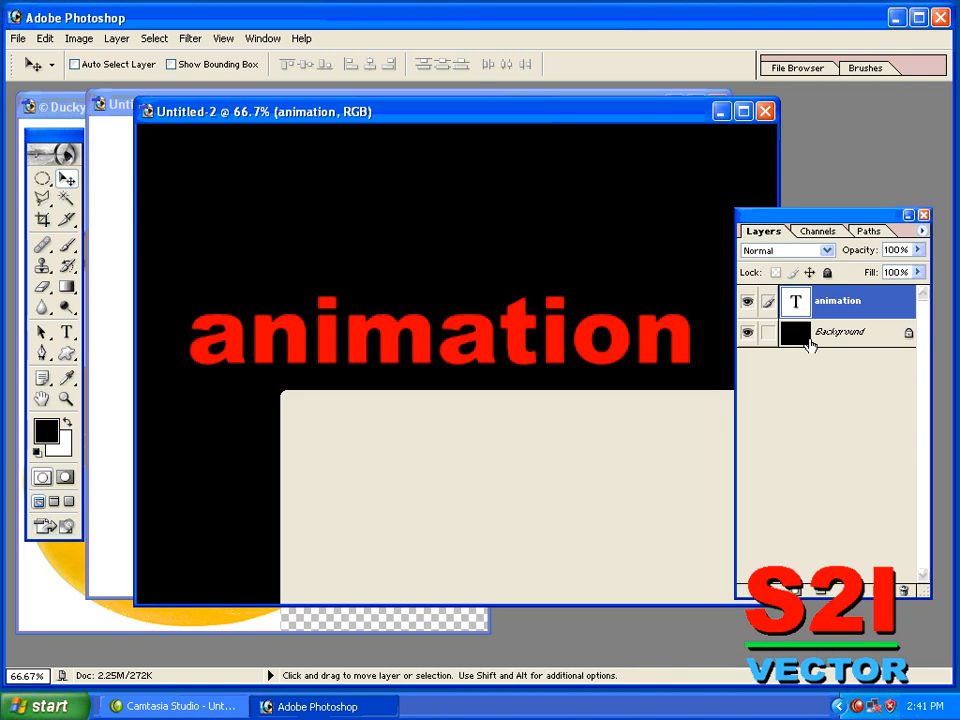
# - Fill the Background layer with the white background color and open the blending options of the animation text layer
pyautogui.click(810, 340)
pyautogui.hotkey('ctrl', 'BackSpace')
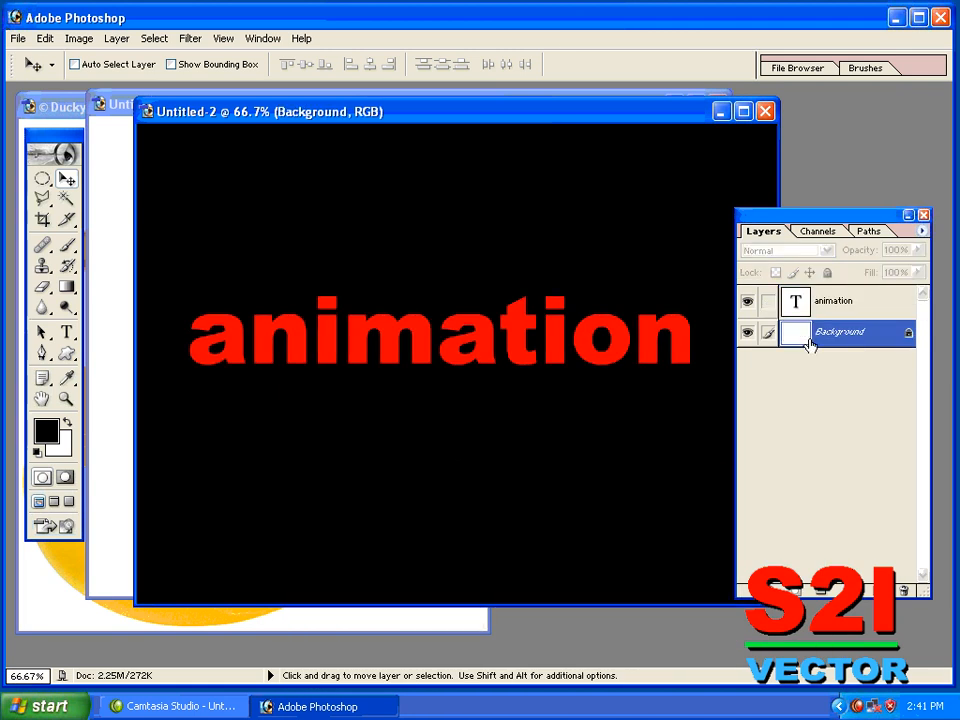
pyautogui.click(836, 303)
pyautogui.rightClick(836, 305)
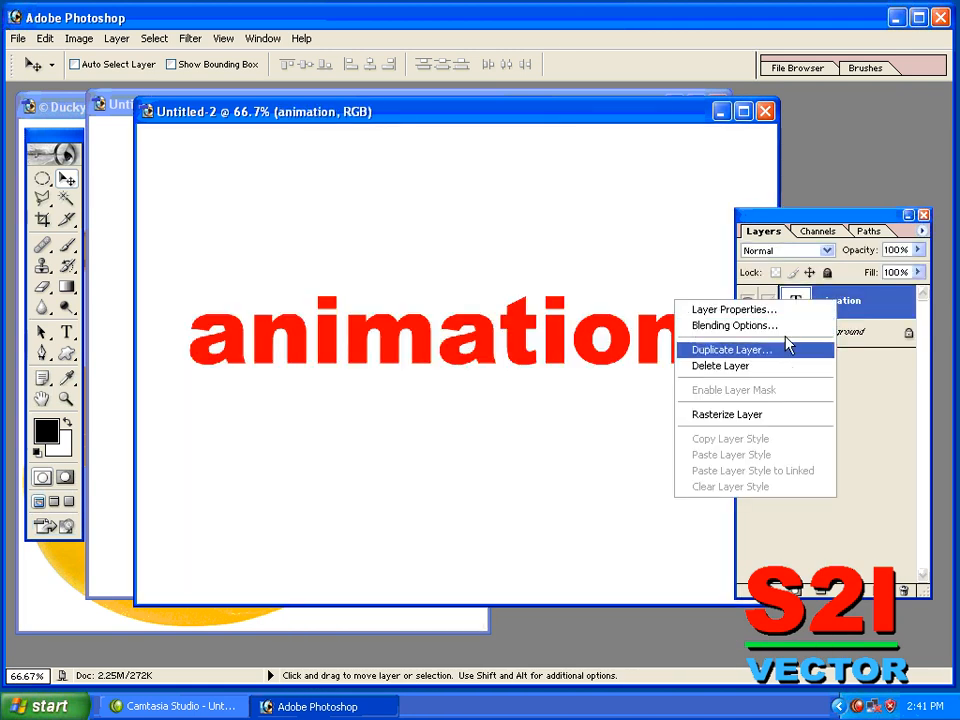
pyautogui.click(782, 347)
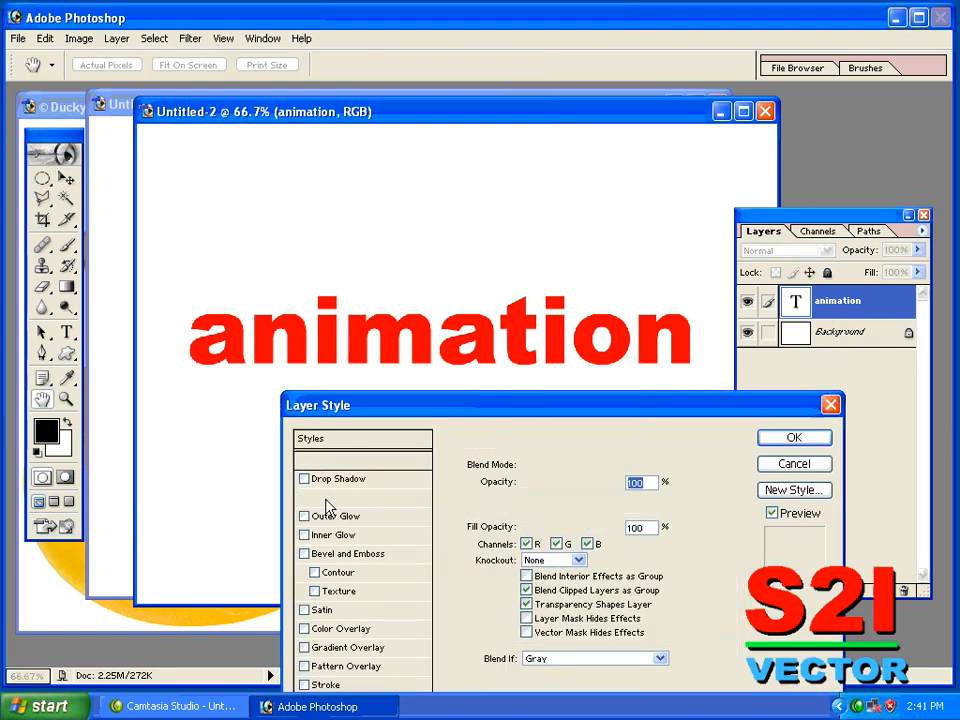
# - Try an inner shadow with 0 px distance on the animation text and switch to an outer glow instead
pyautogui.click(336, 497)
pyautogui.moveTo(537, 545)
pyautogui.mouseDown()
pyautogui.moveTo(548, 545)
pyautogui.moveTo(522, 545)
pyautogui.mouseUp()
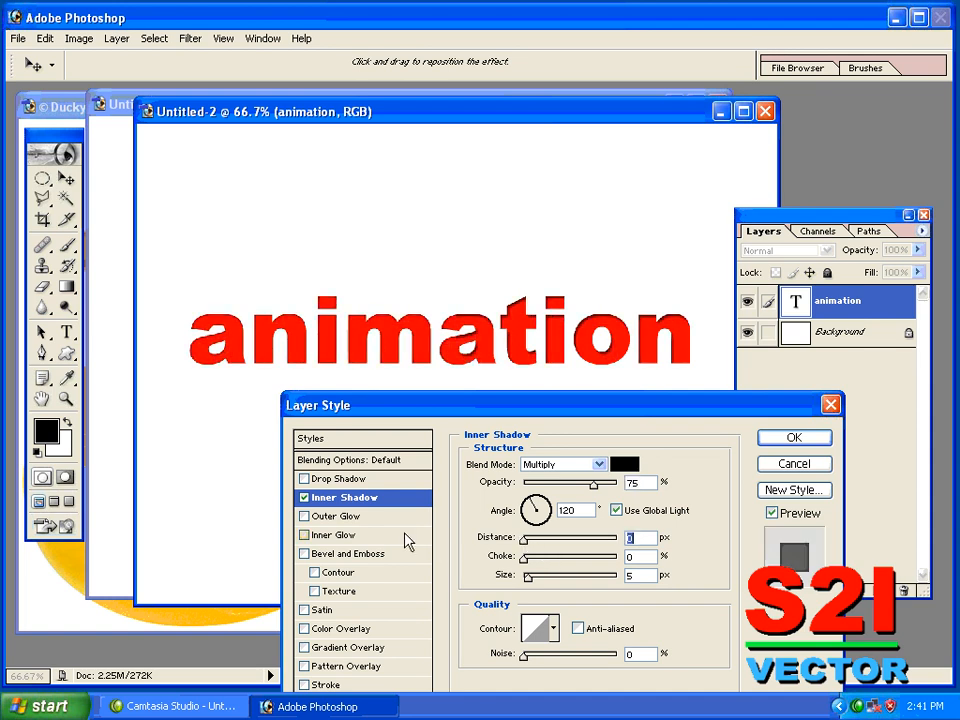
pyautogui.click(305, 516)
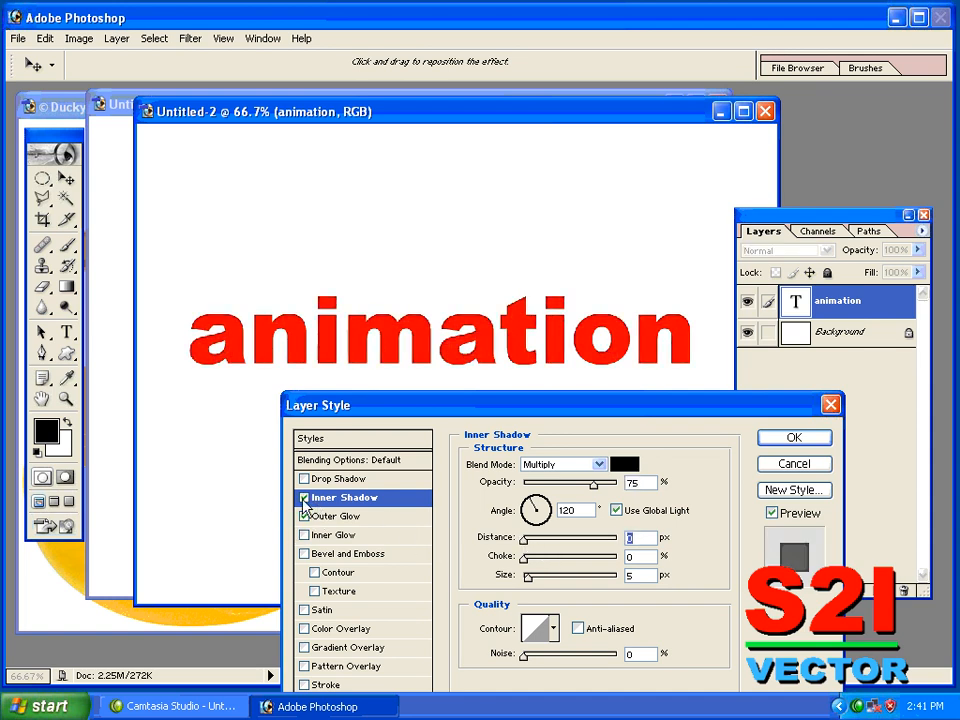
pyautogui.moveTo(523, 543)
pyautogui.mouseDown()
pyautogui.moveTo(544, 546)
pyautogui.moveTo(520, 545)
pyautogui.mouseUp()
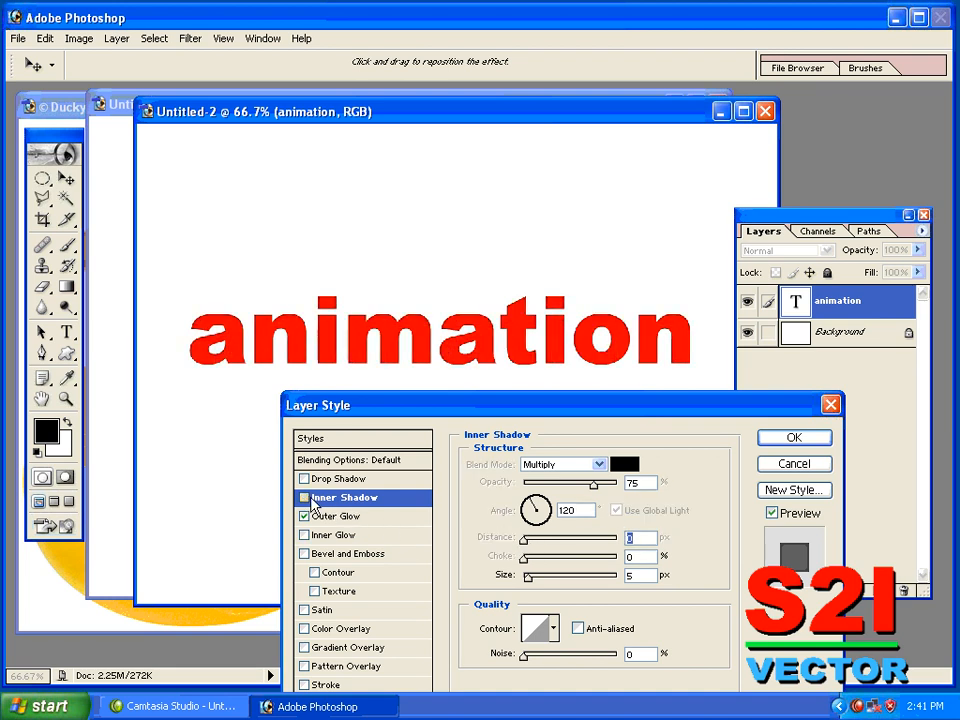
# - Try a bright yellow outer glow with Normal blend mode, 100% opacity and 0 px size, and turn it off
pyautogui.click(330, 516)
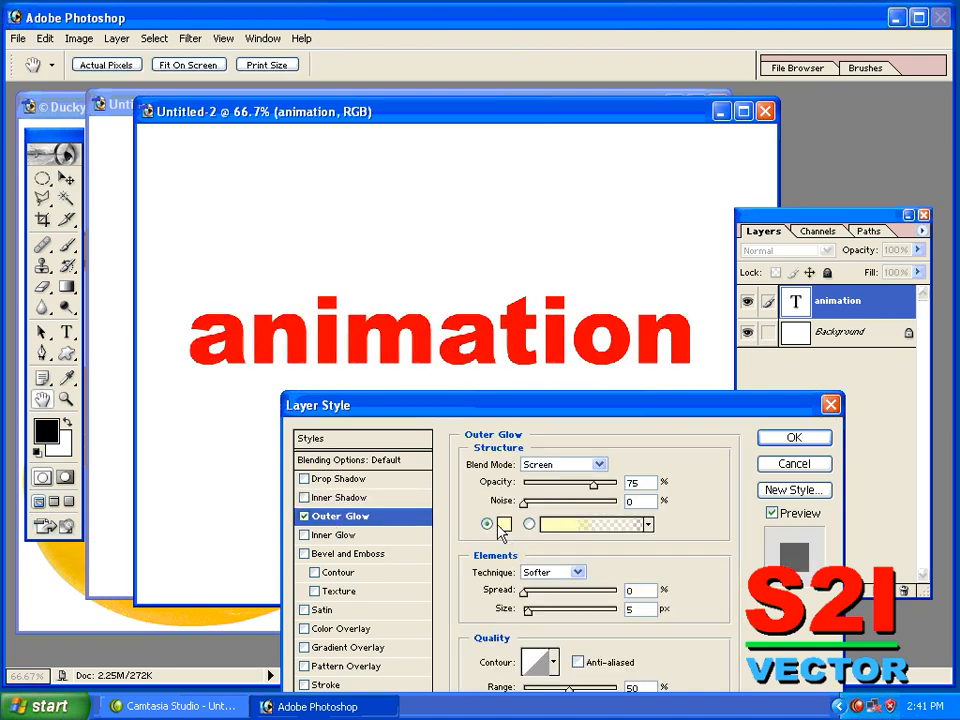
pyautogui.click(502, 525)
pyautogui.moveTo(343, 523); pyautogui.dragTo(399, 478)
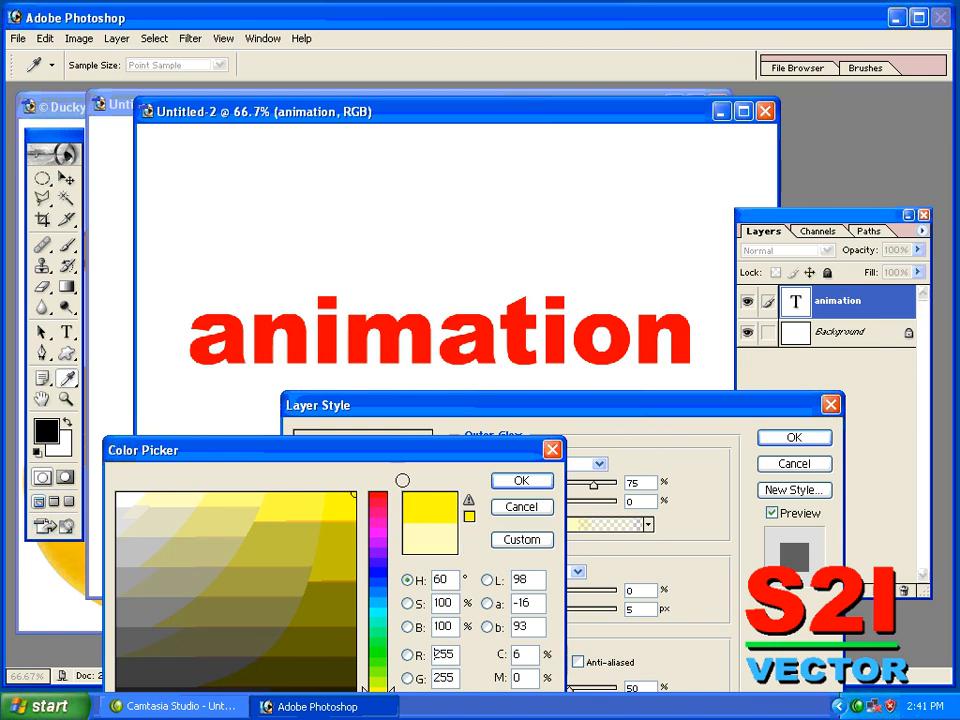
pyautogui.click(519, 481)
pyautogui.moveTo(595, 488); pyautogui.dragTo(624, 484)
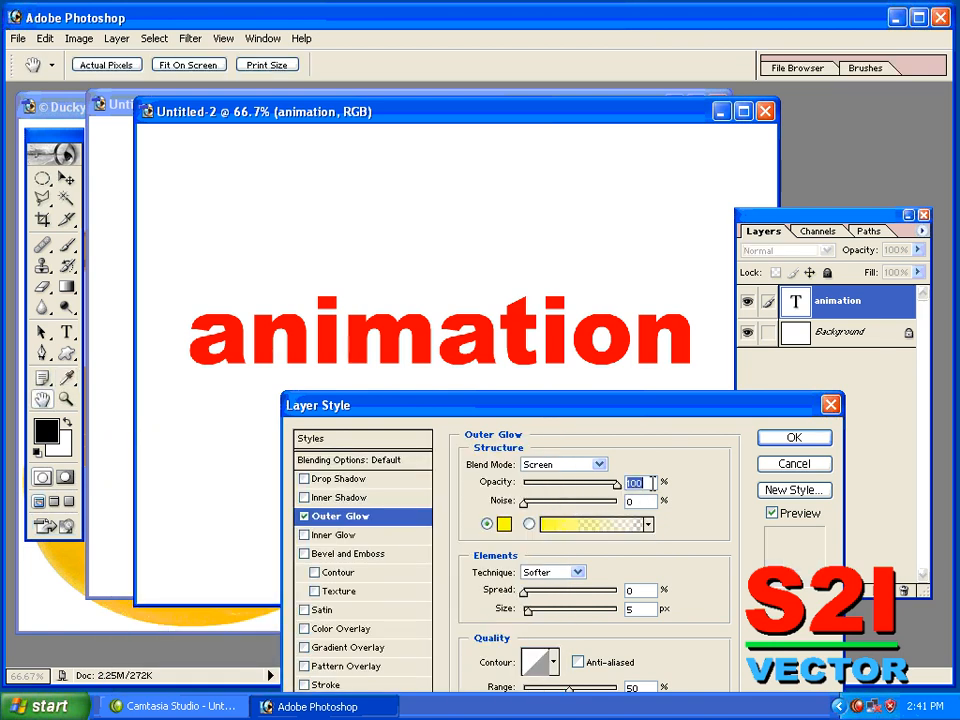
pyautogui.click(550, 464)
pyautogui.click(549, 162)
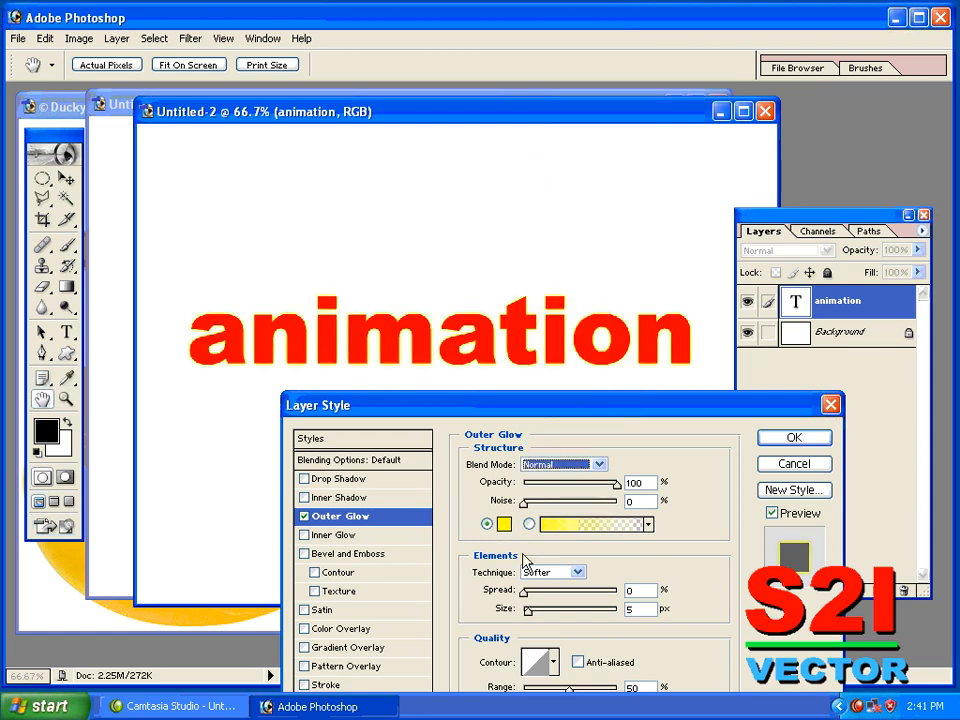
pyautogui.moveTo(528, 610)
pyautogui.mouseDown()
pyautogui.moveTo(537, 616)
pyautogui.moveTo(511, 619)
pyautogui.mouseUp()
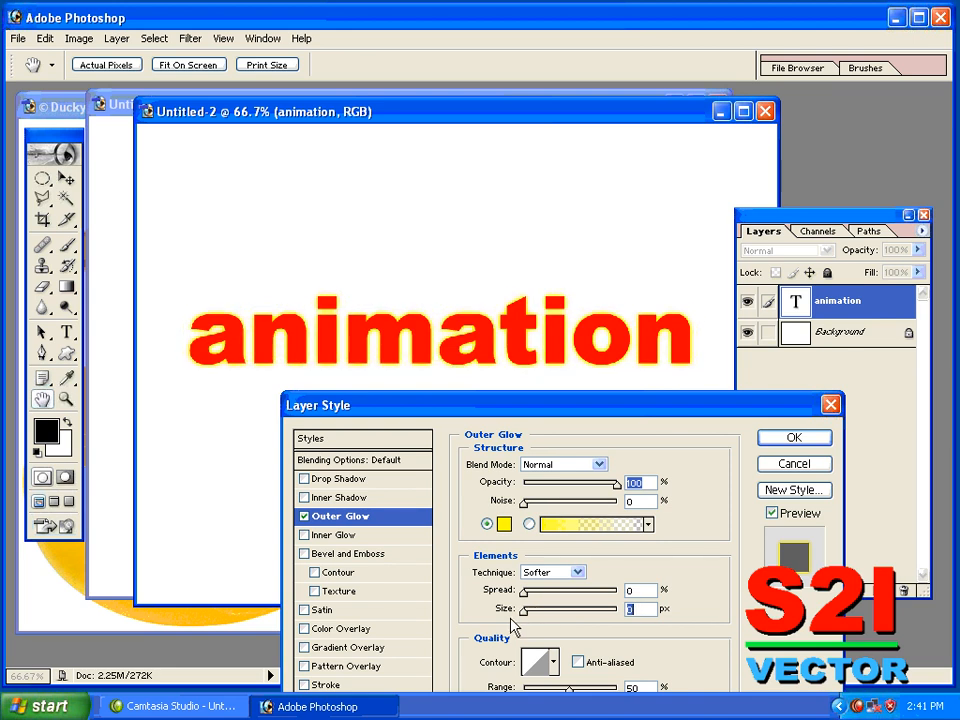
pyautogui.click(305, 517)
# - Add a Bevel and Emboss effect to the animation text with 1000% depth and 6 px size
pyautogui.click(312, 553)
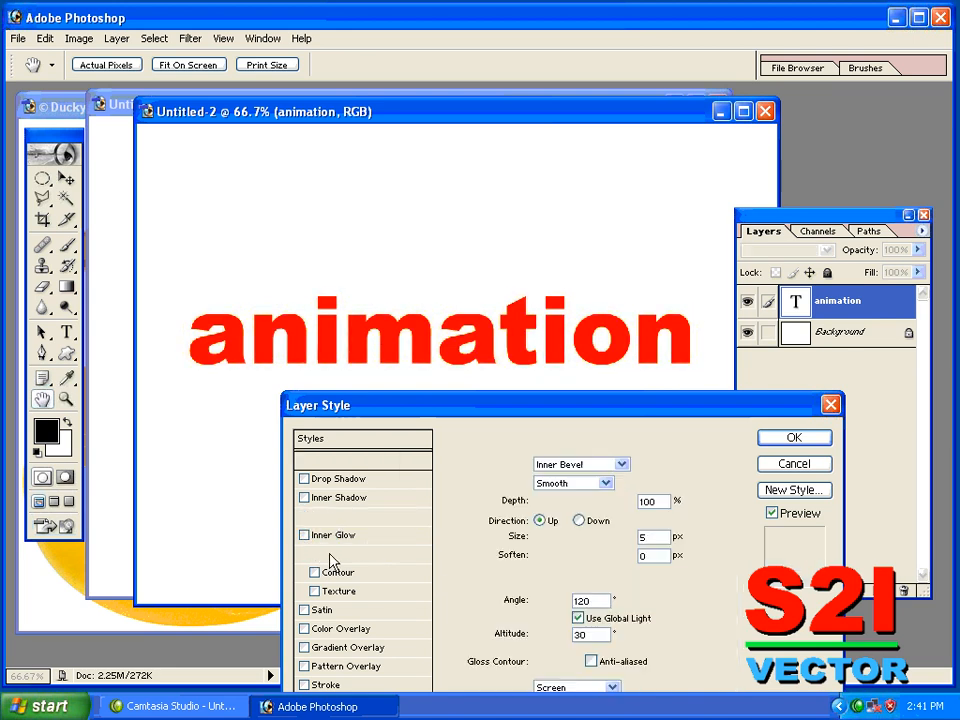
pyautogui.moveTo(545, 503); pyautogui.dragTo(660, 502)
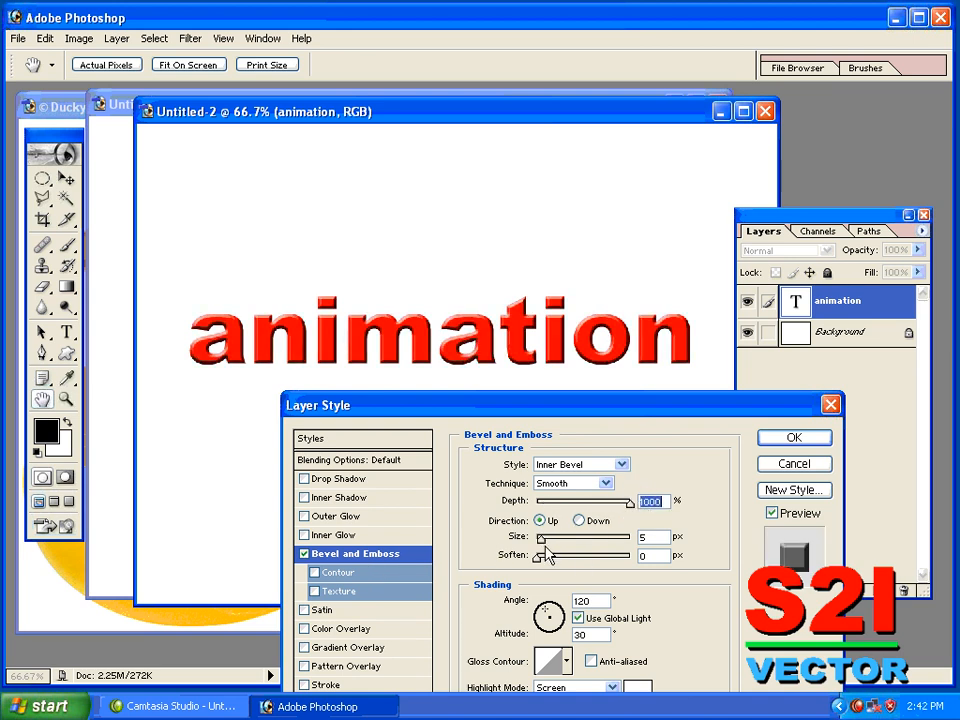
pyautogui.moveTo(543, 540); pyautogui.dragTo(541, 540)
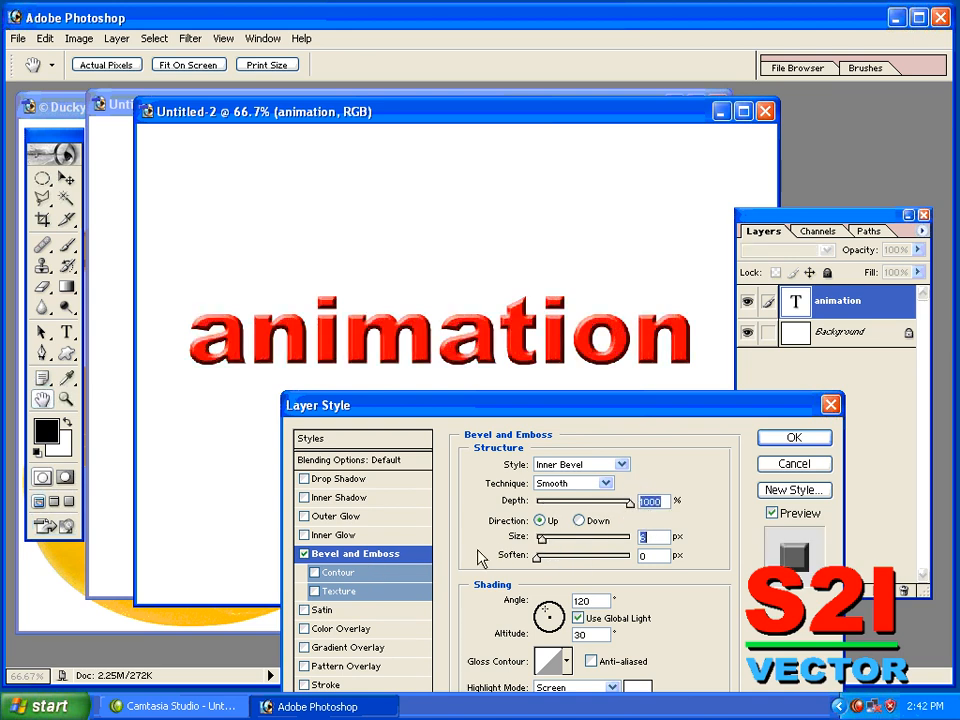
# - Try the bevel's Texture option and a red color overlay on the animation text
pyautogui.click(331, 594)
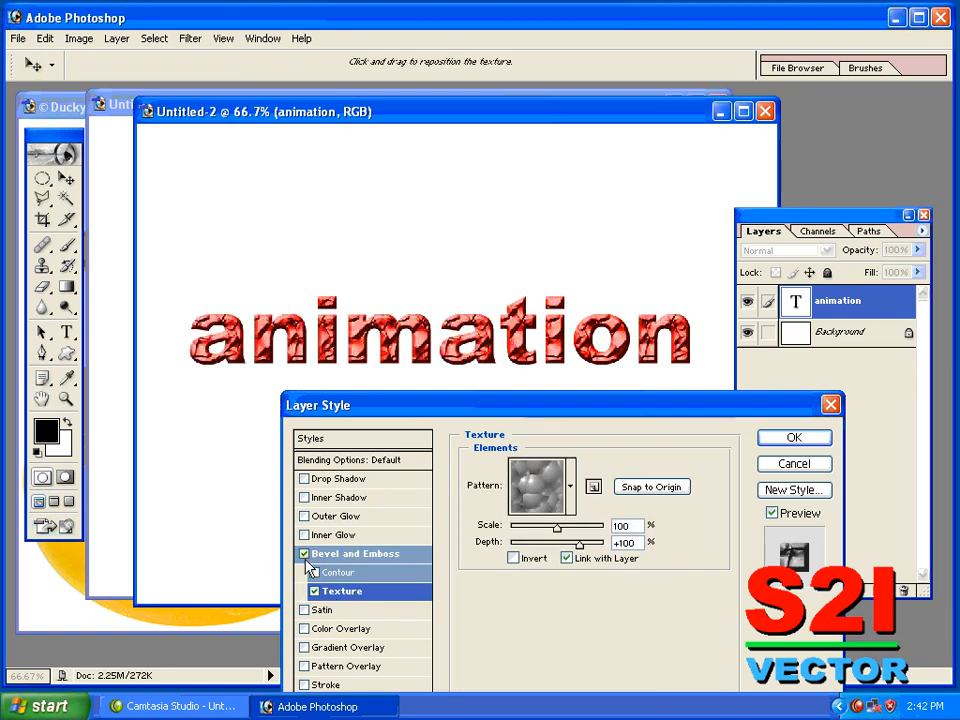
pyautogui.click(315, 591)
pyautogui.click(322, 630)
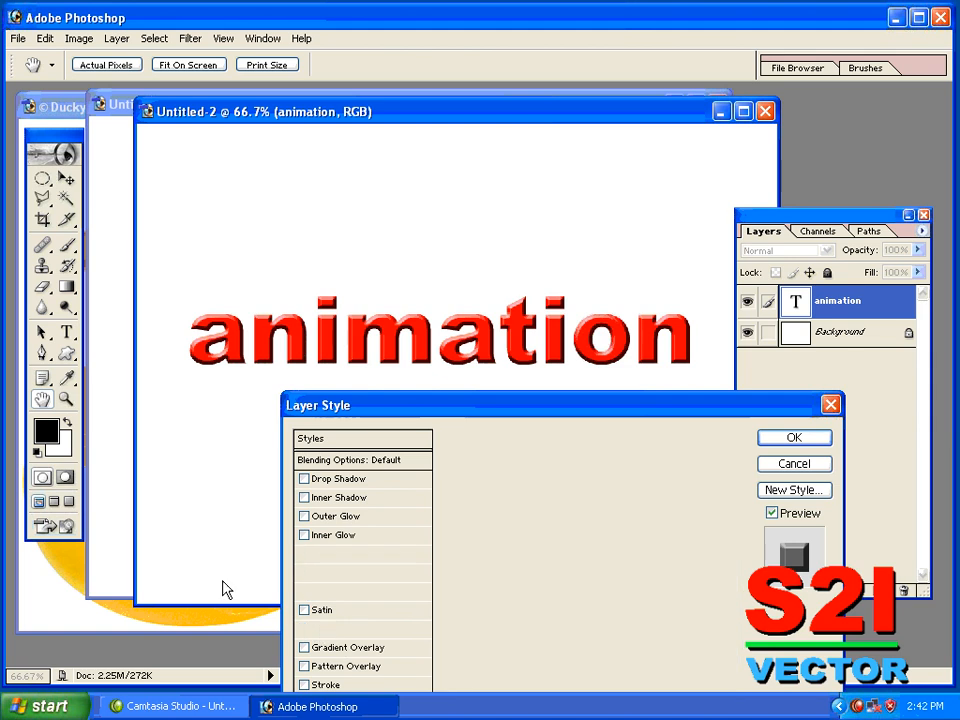
pyautogui.click(304, 629)
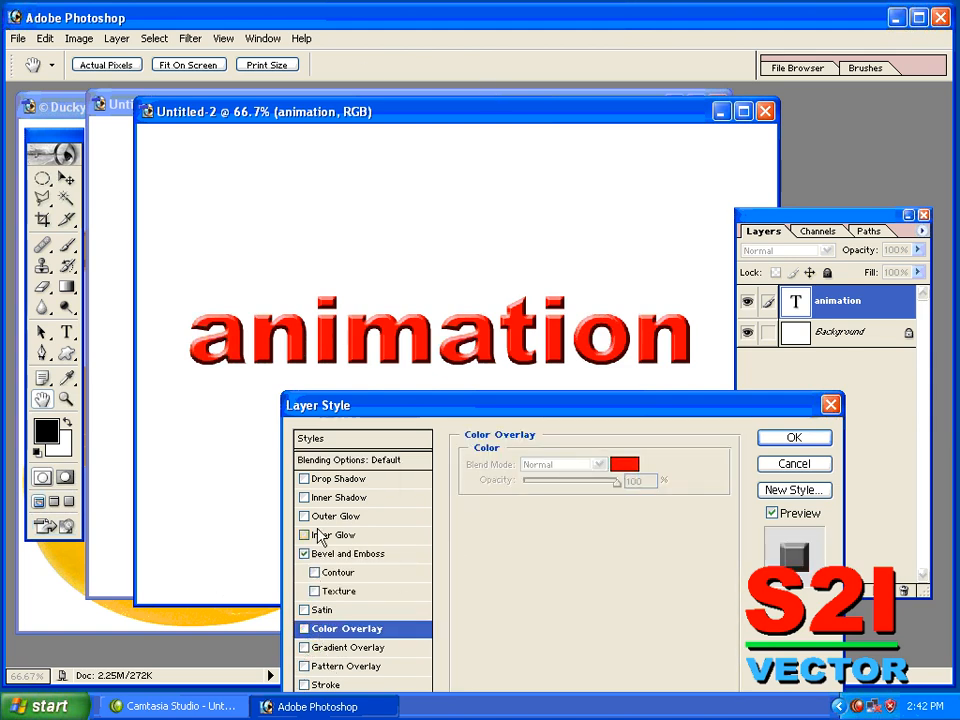
pyautogui.click(304, 629)
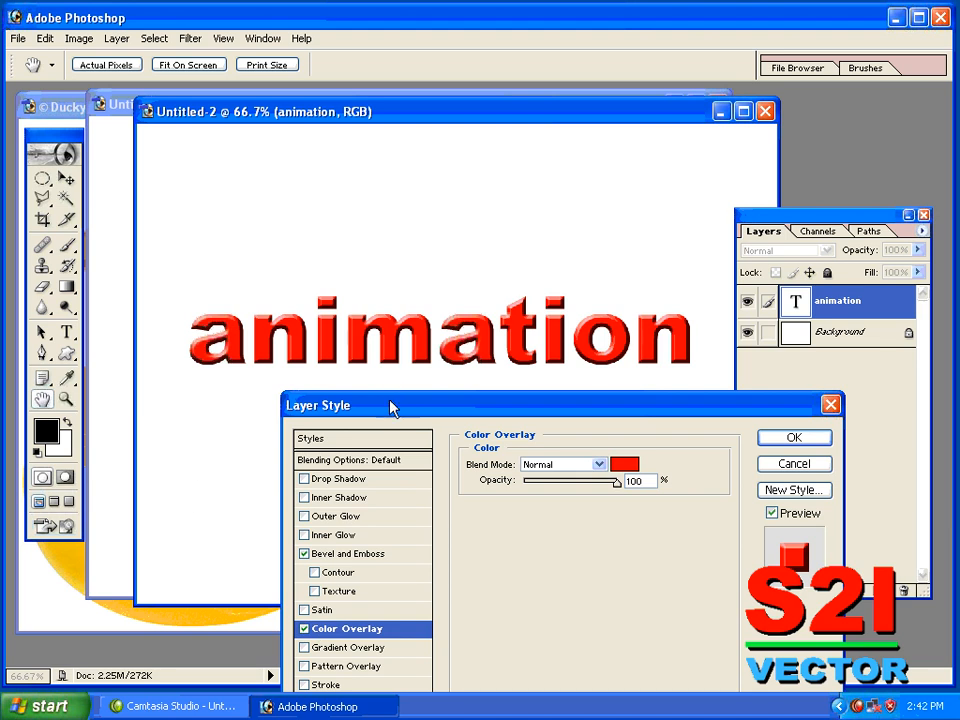
# - Add a linear black-to-white gradient overlay to the animation text and reduce the bevel size to its minimum
pyautogui.click(335, 648)
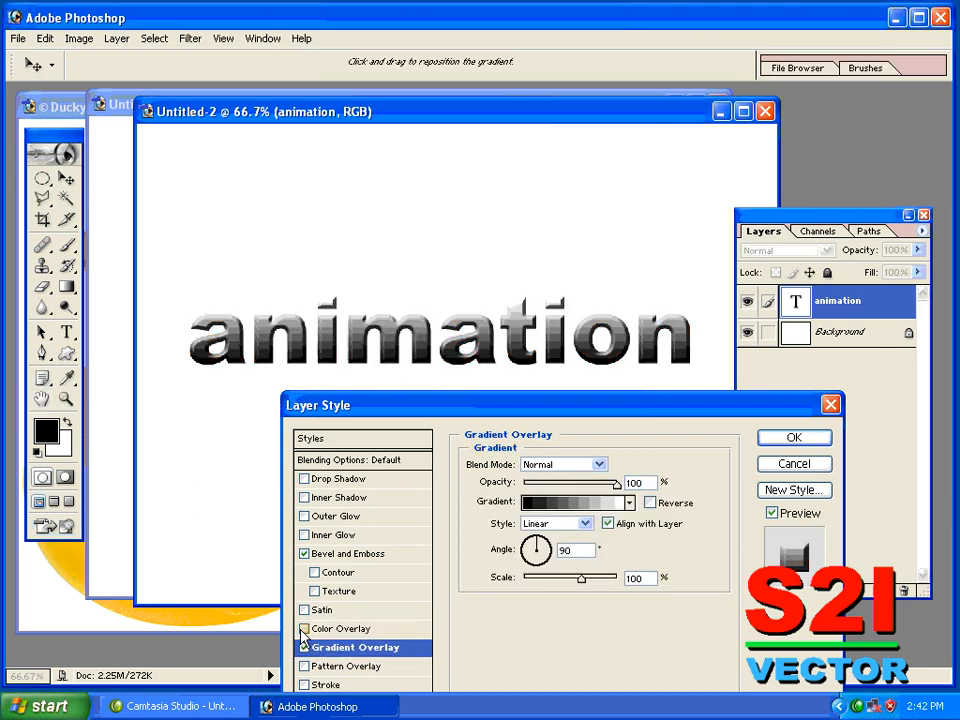
pyautogui.click(352, 554)
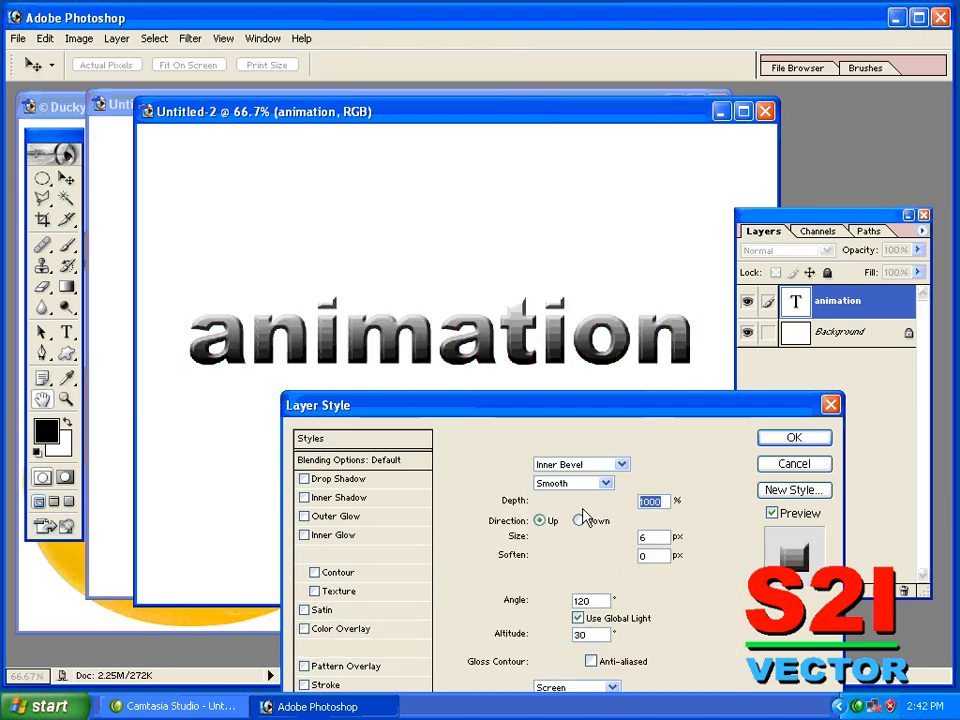
pyautogui.moveTo(542, 539); pyautogui.dragTo(520, 538)
# - Try a pattern overlay on the animation text and turn it off
pyautogui.click(337, 668)
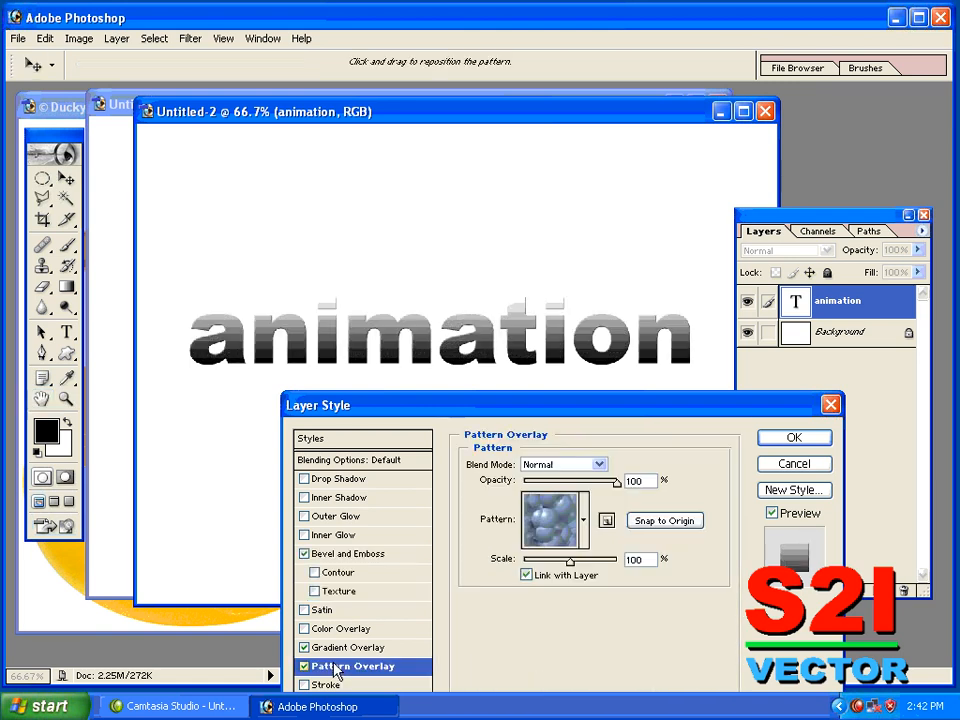
pyautogui.click(304, 666)
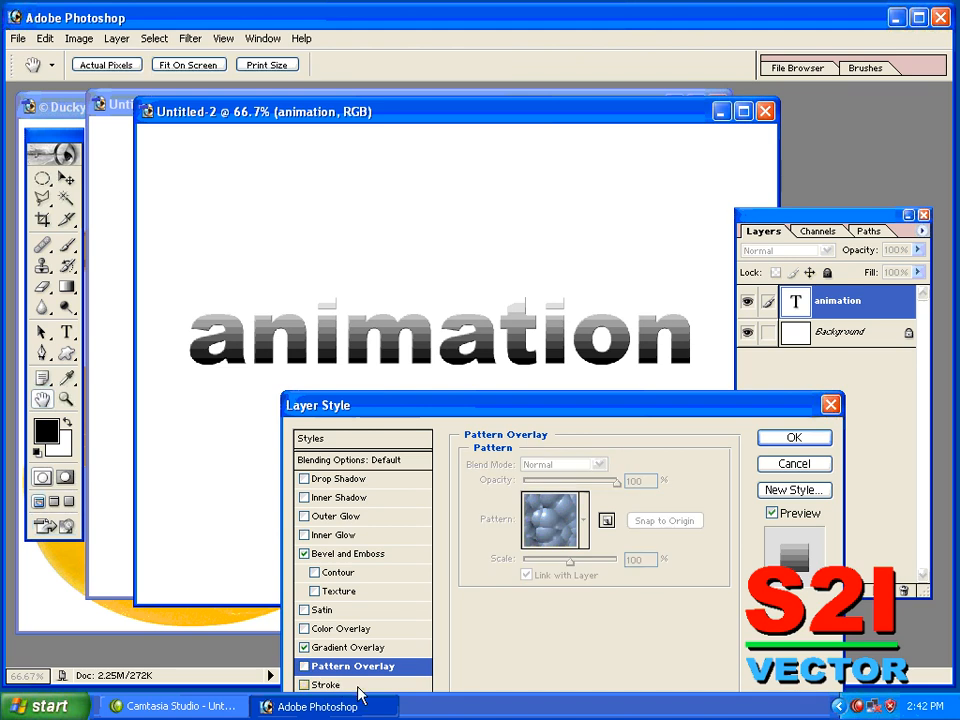
# - Add a red 4 px outside stroke to the animation text and apply the layer style
pyautogui.click(326, 685)
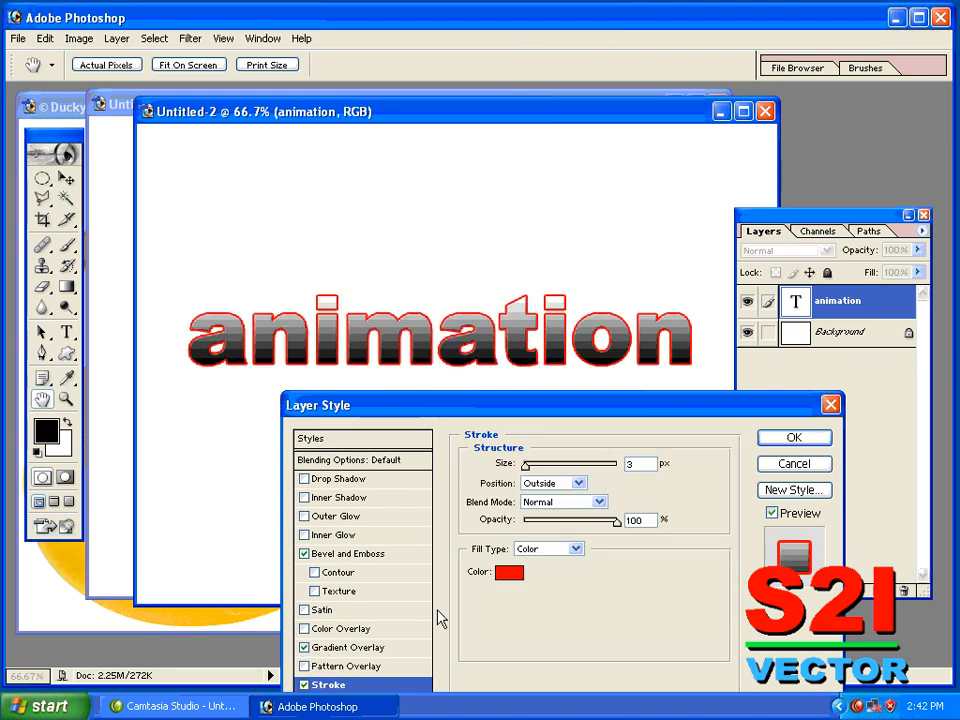
pyautogui.click(502, 575)
pyautogui.moveTo(293, 523)
pyautogui.mouseDown()
pyautogui.moveTo(476, 484)
pyautogui.moveTo(540, 491)
pyautogui.moveTo(525, 466)
pyautogui.mouseUp()
pyautogui.press('Return')
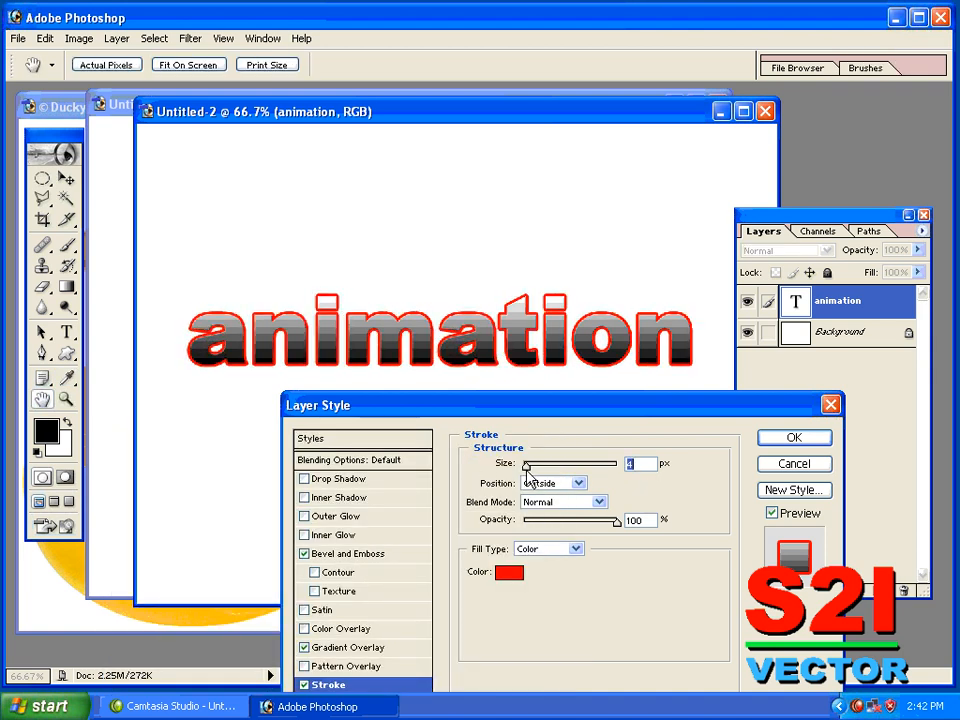
pyautogui.click(808, 438)
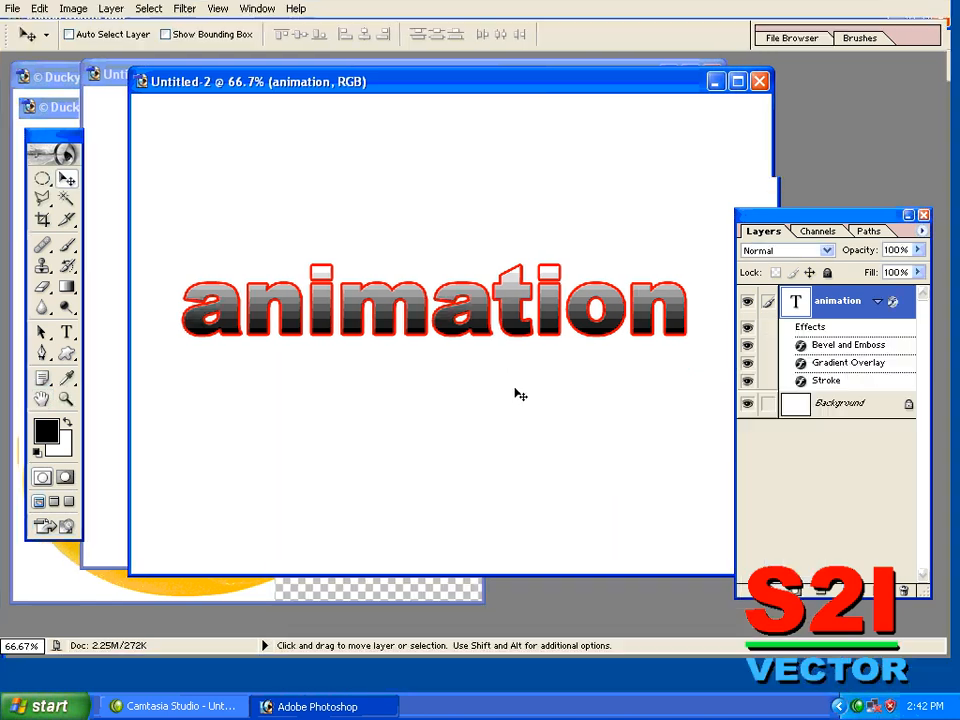
# - View the styled animation text full screen without palettes, and return to the standard window at 66.7% zoom
pyautogui.press('f')
pyautogui.press('f')
pyautogui.press('Tab')
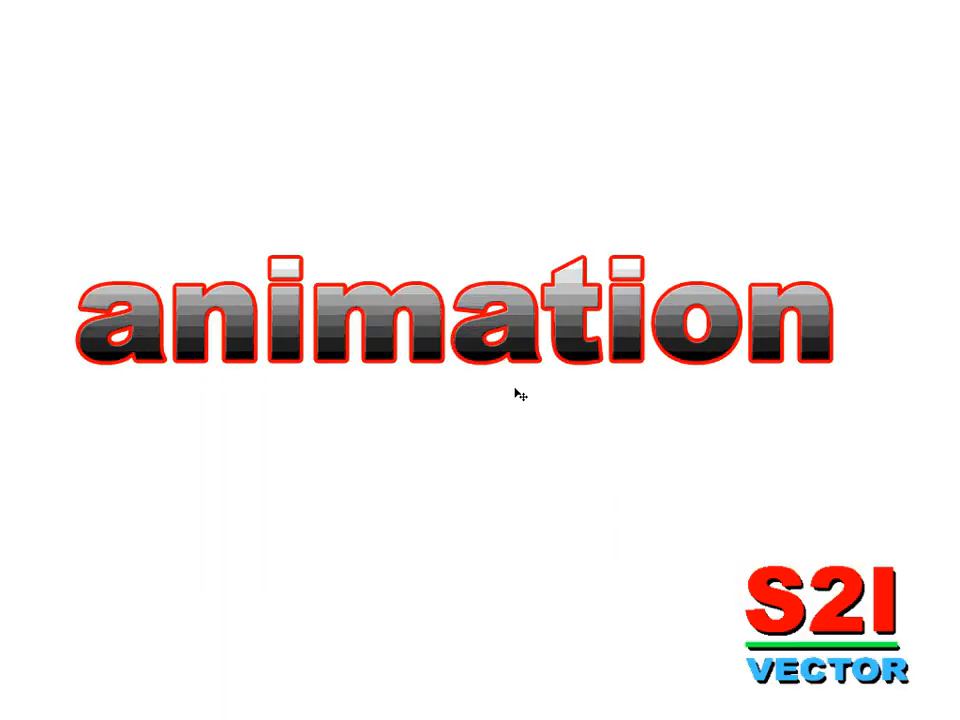
pyautogui.press('f')
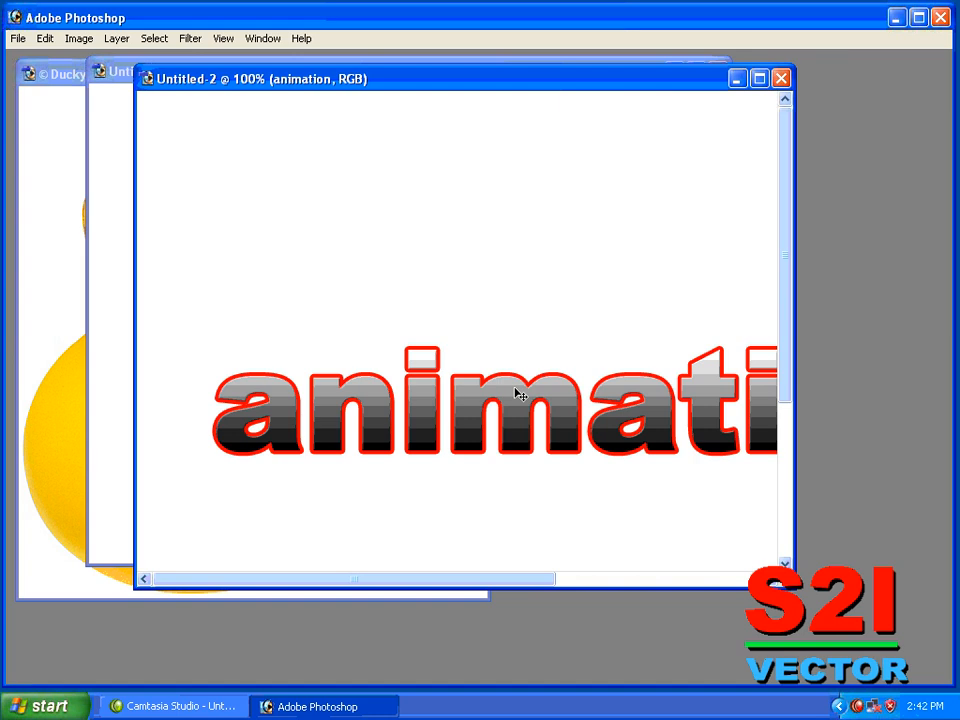
pyautogui.press('f')
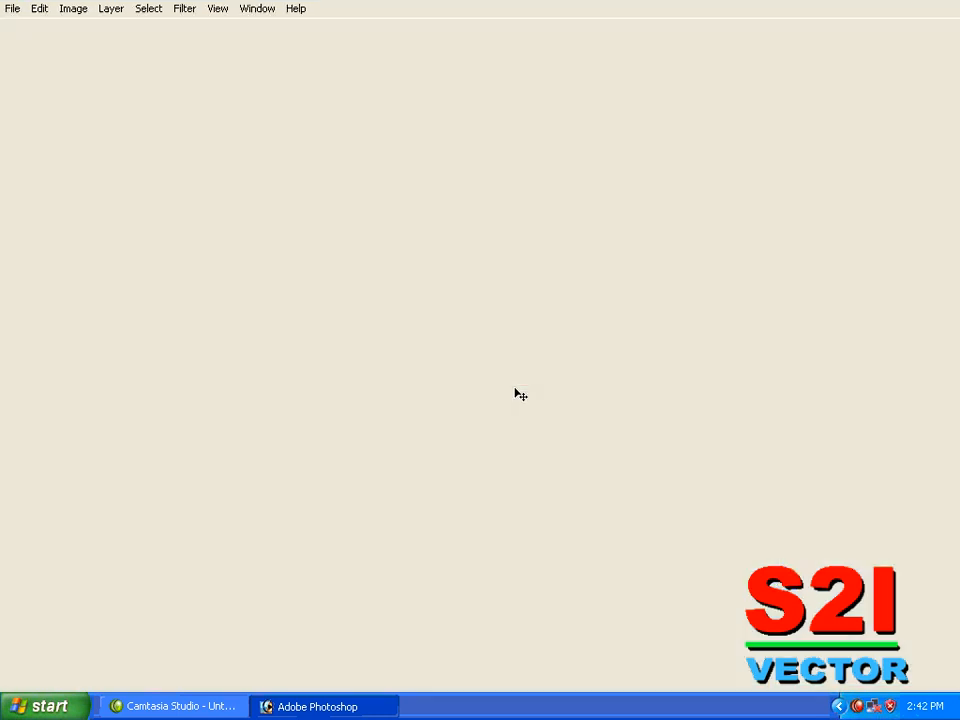
pyautogui.press('f')
pyautogui.press('Tab')
pyautogui.press('f')
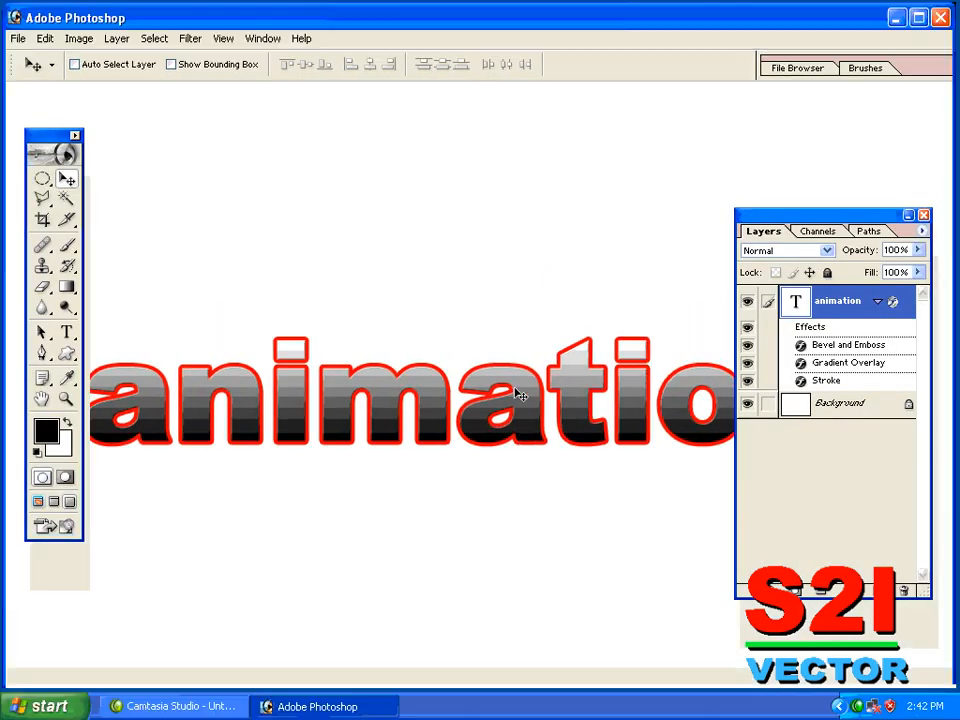
pyautogui.hotkey('ctrl', '-')
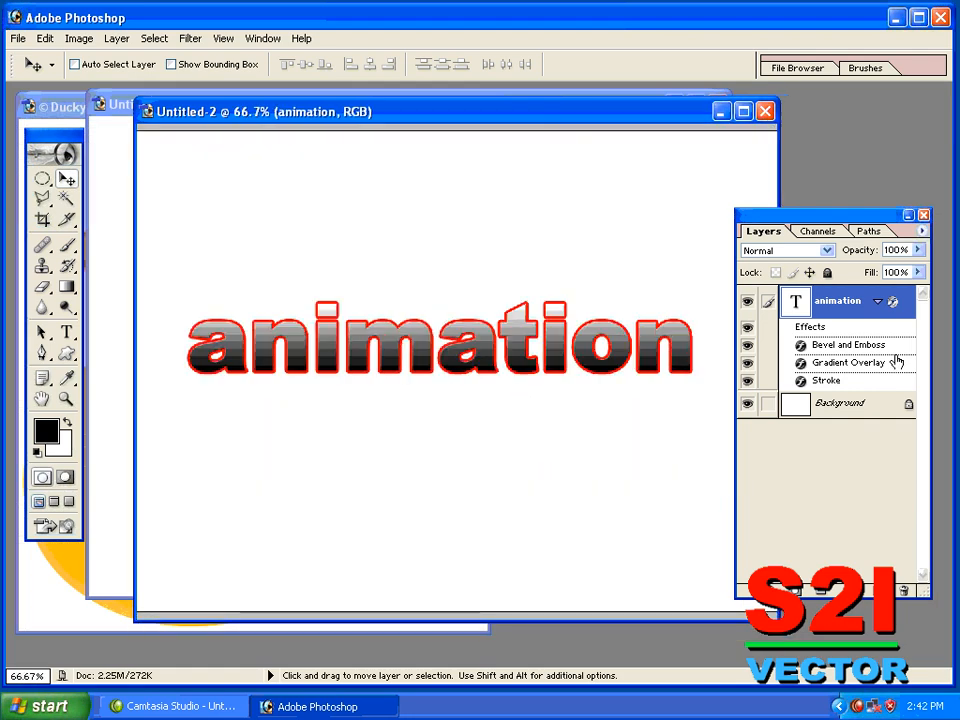
# - Clear the layer style from the large animation text and minimize the Untitled-2 document
pyautogui.rightClick(778, 303)
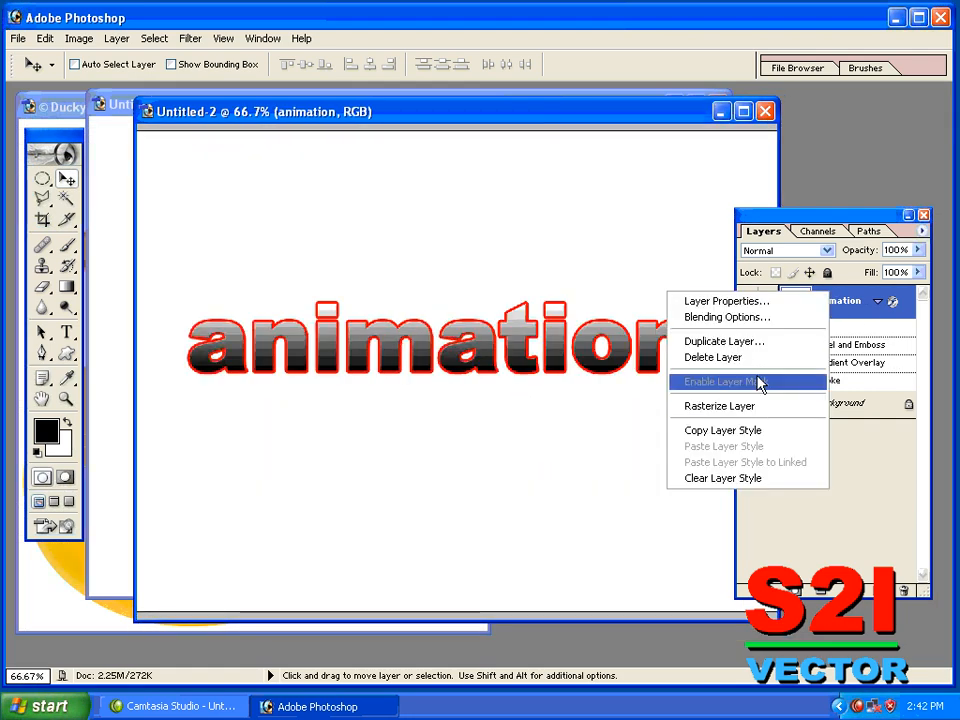
pyautogui.click(758, 479)
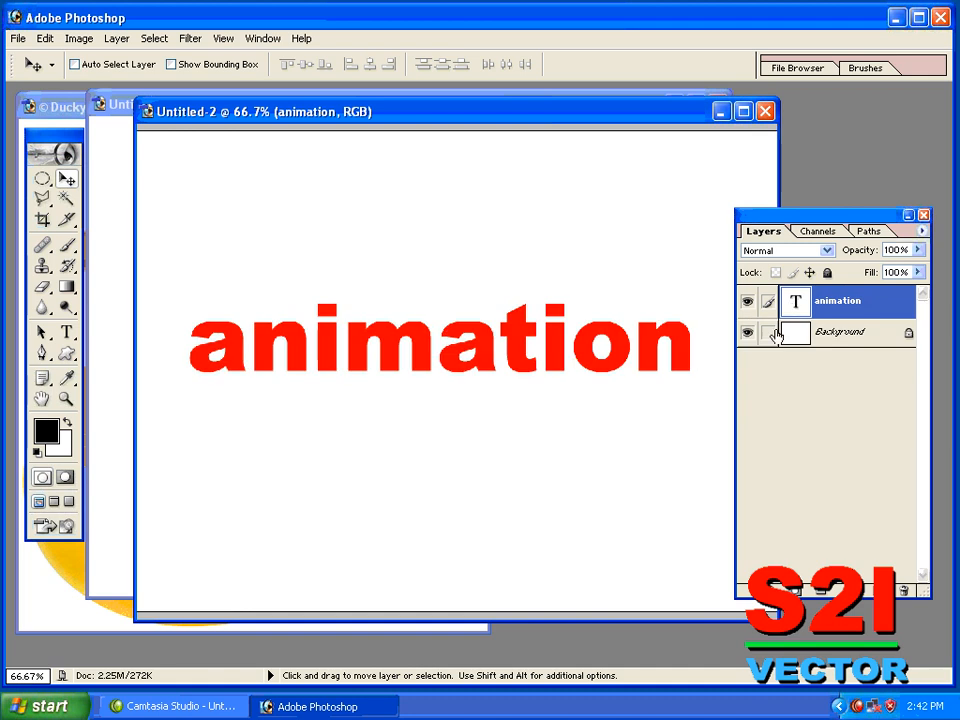
pyautogui.click(720, 113)
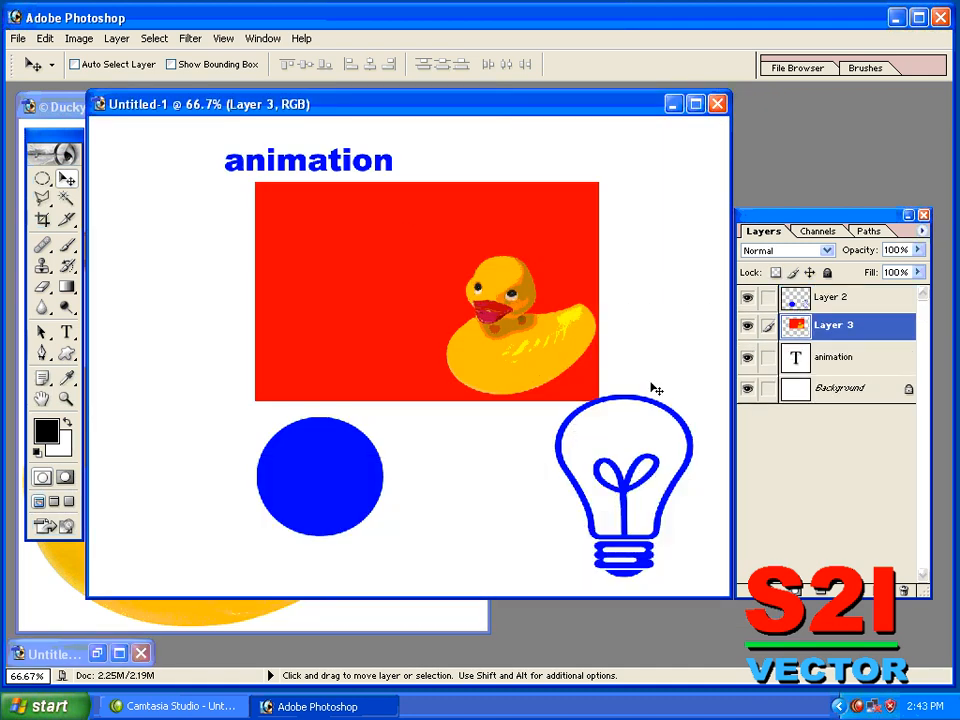
# - Undo the recent moves and layer merge in Untitled-1, and unlink the animation text and Layer 1 from Layer 3
pyautogui.hotkey('ctrl', 'alt', 'z')
pyautogui.hotkey('ctrl', 'alt', 'z')
pyautogui.hotkey('ctrl', 'alt', 'z')
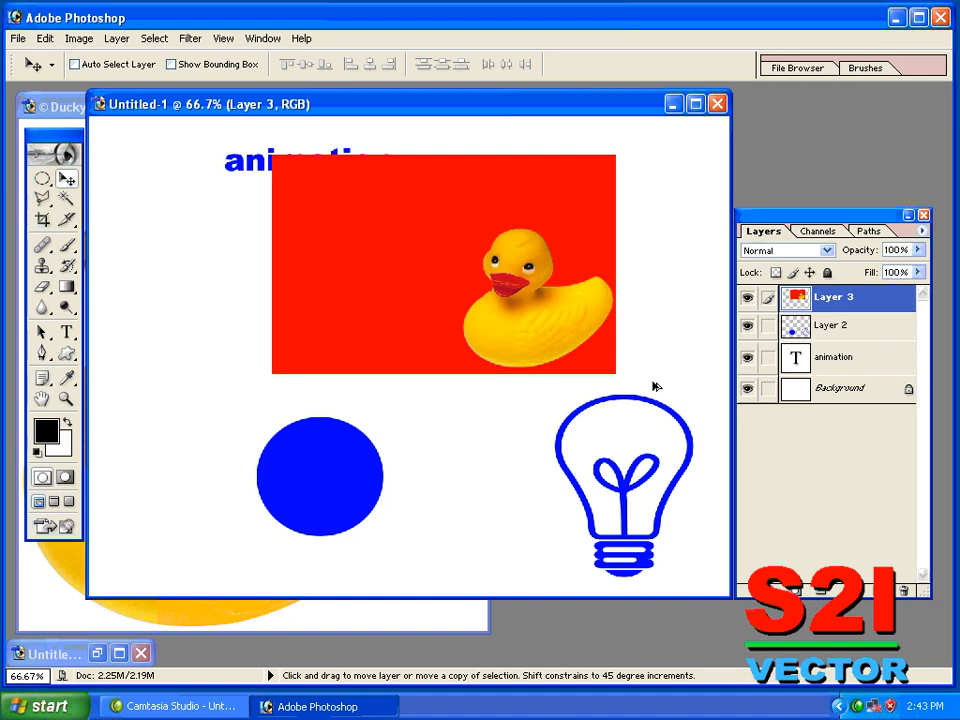
pyautogui.hotkey('ctrl', 'alt', 'z')
pyautogui.hotkey('ctrl', 'alt', 'z')
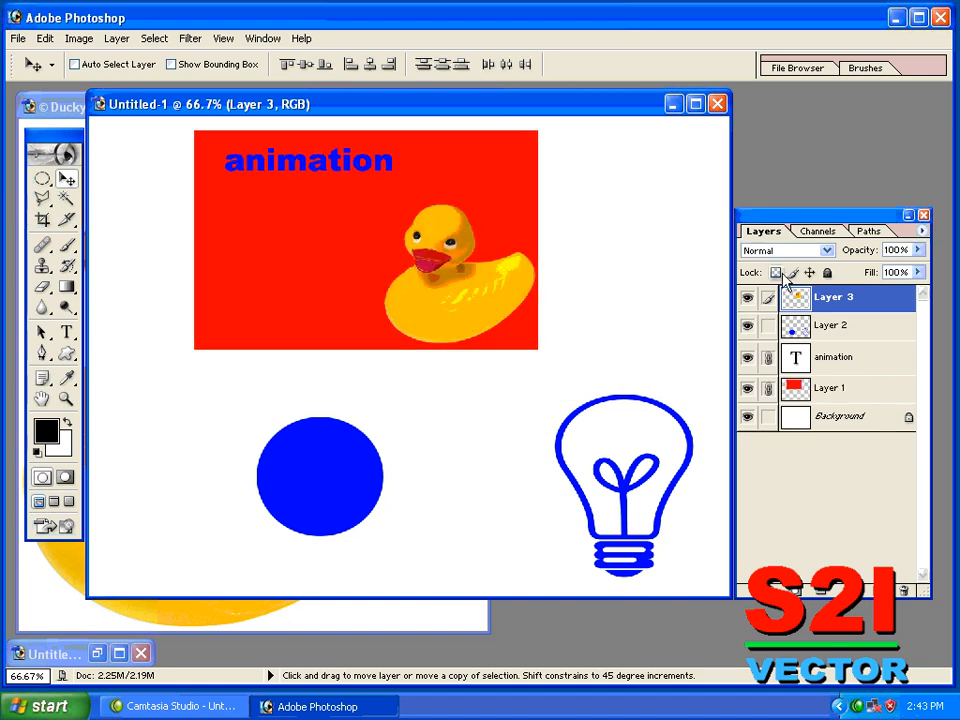
pyautogui.click(767, 357)
pyautogui.click(767, 388)
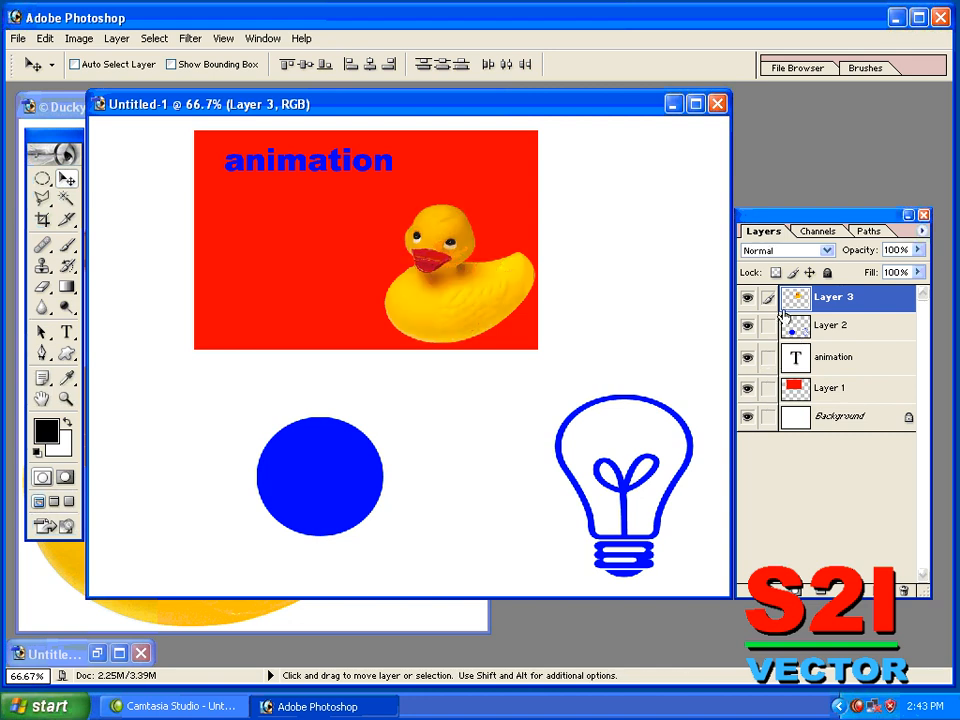
# - Move the duck's Layer 3 below the animation text layer, directly above the red rectangle's Layer 1
pyautogui.rightClick(480, 316)
pyautogui.click(495, 331)
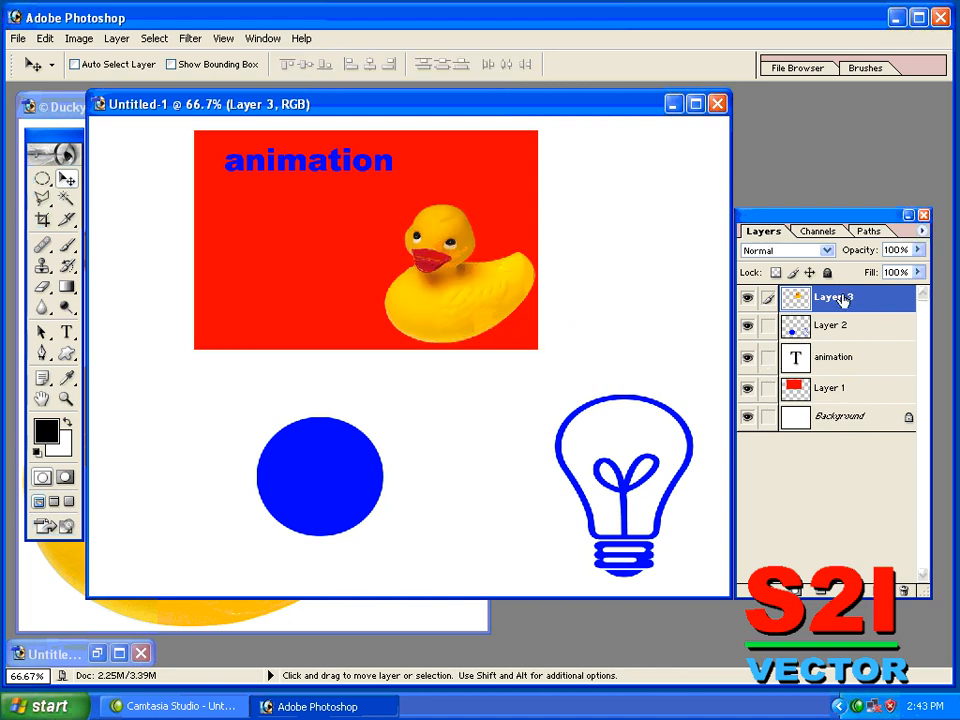
pyautogui.moveTo(841, 299); pyautogui.dragTo(834, 374)
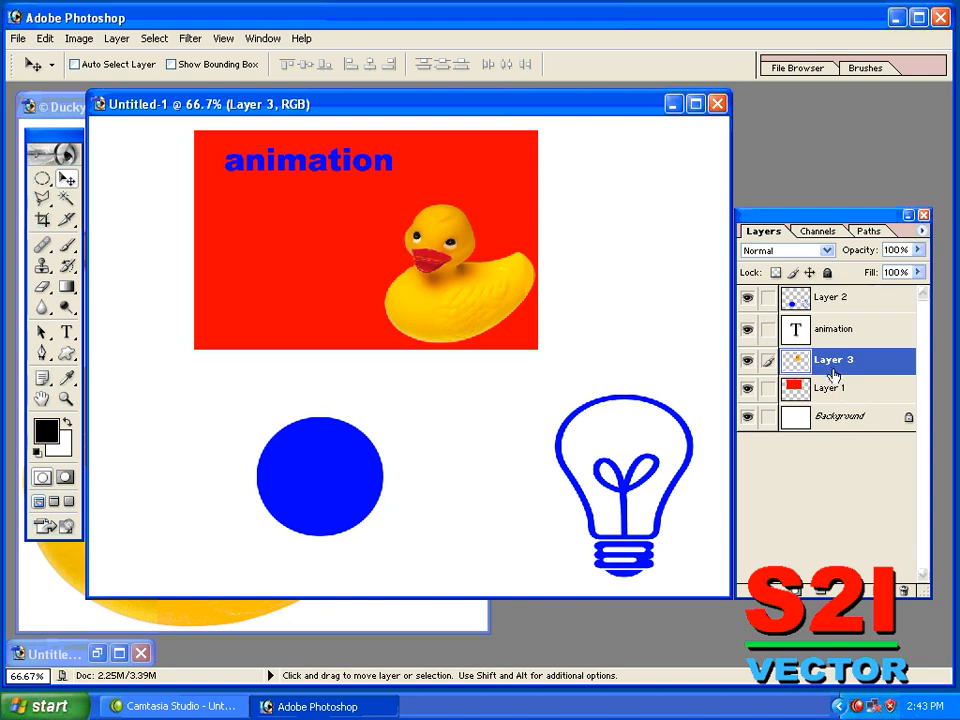
# - Try the Dissolve, Darken, Multiply, Color Burn and Linear Burn blend modes on the duck's Layer 3
pyautogui.click(818, 393)
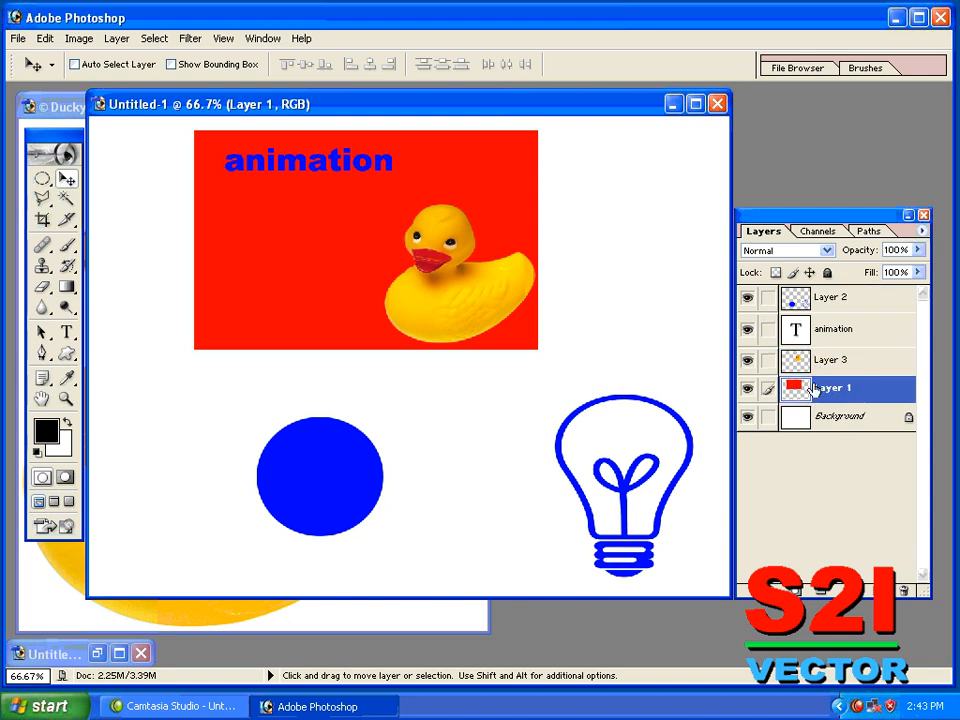
pyautogui.click(830, 368)
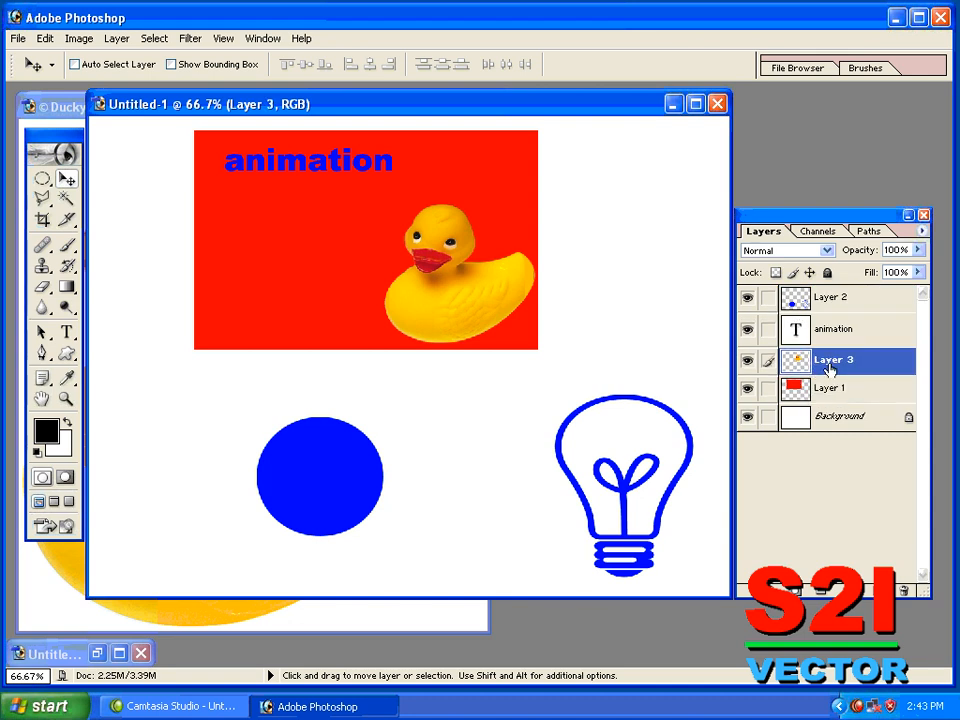
pyautogui.click(785, 252)
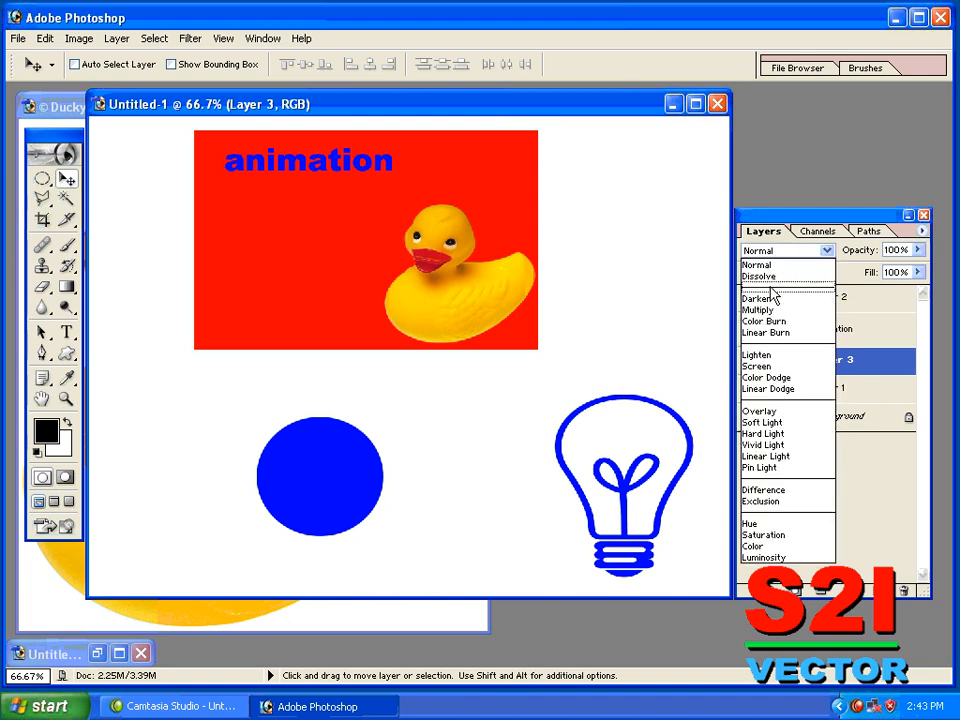
pyautogui.click(774, 277)
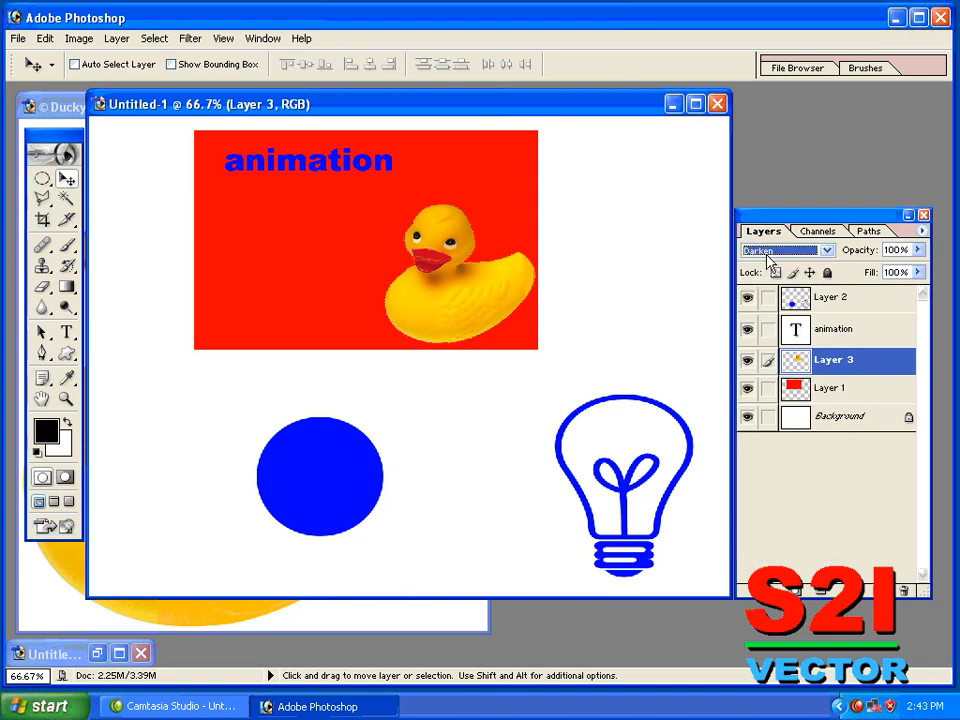
pyautogui.scroll(-1, 768, 258)
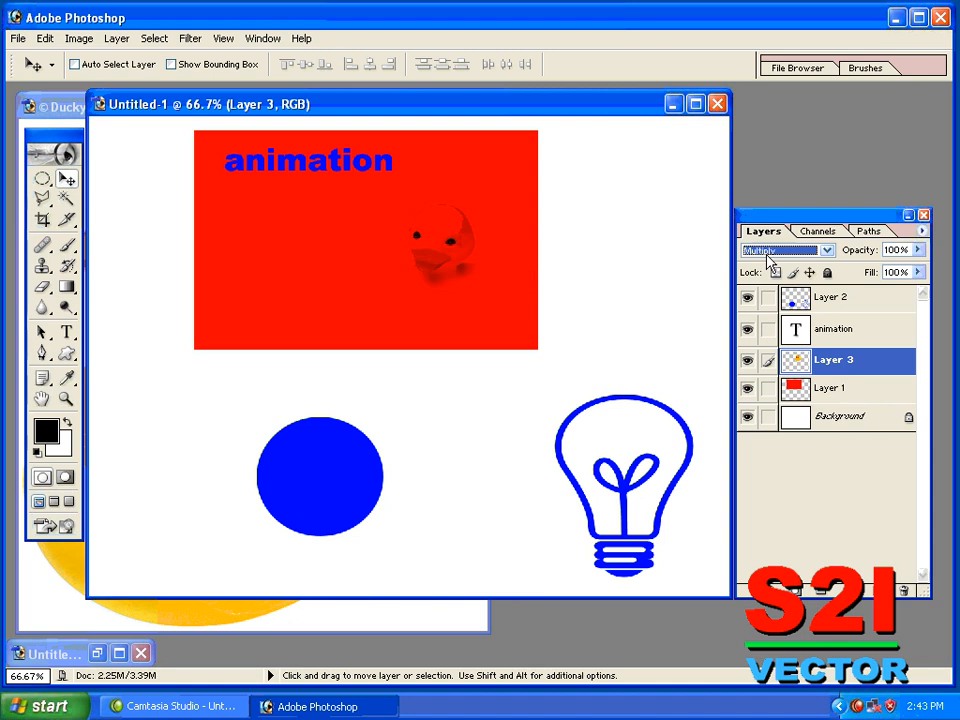
pyautogui.scroll(-1, 768, 258)
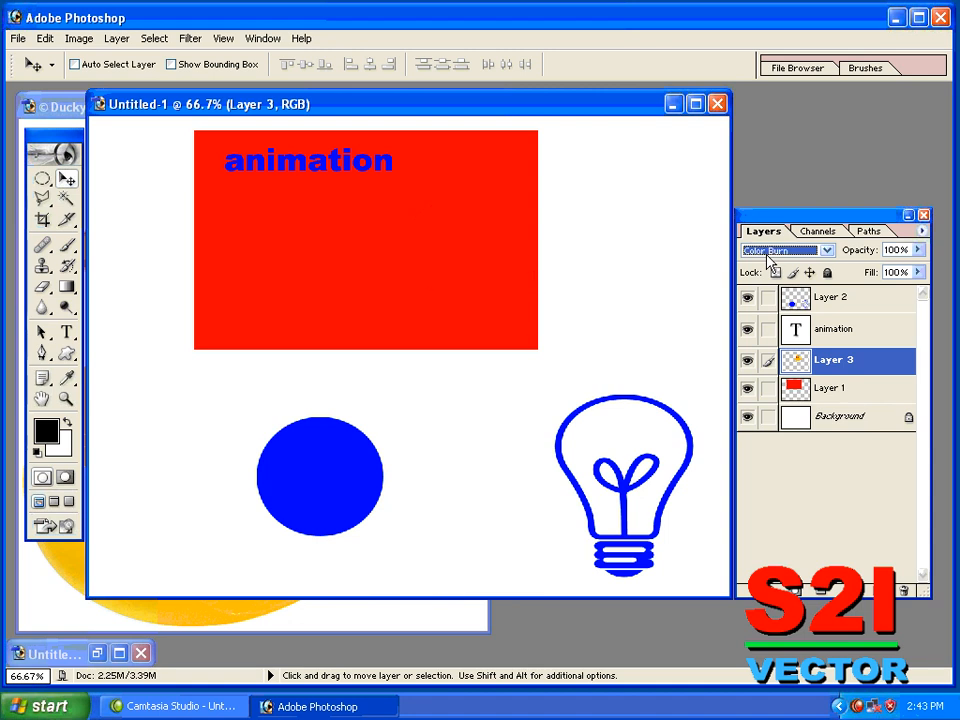
pyautogui.scroll(-1, 768, 258)
# - Try the lightening blend modes from Lighten and Screen through Linear Dodge on the duck's Layer 3
pyautogui.scroll(-1, 768, 258)
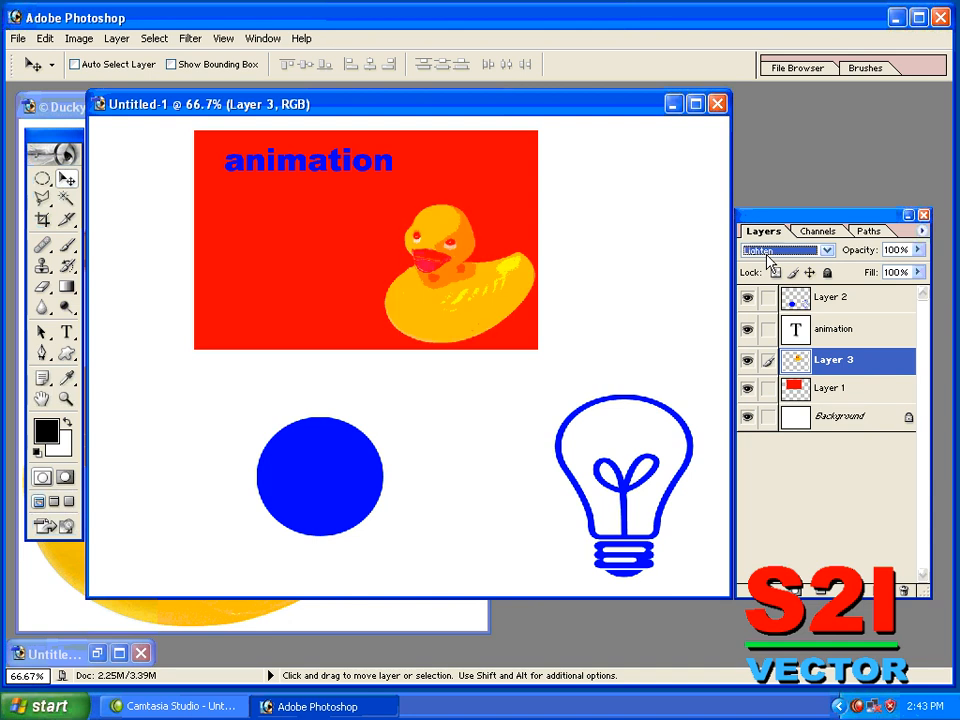
pyautogui.scroll(-1, 768, 258)
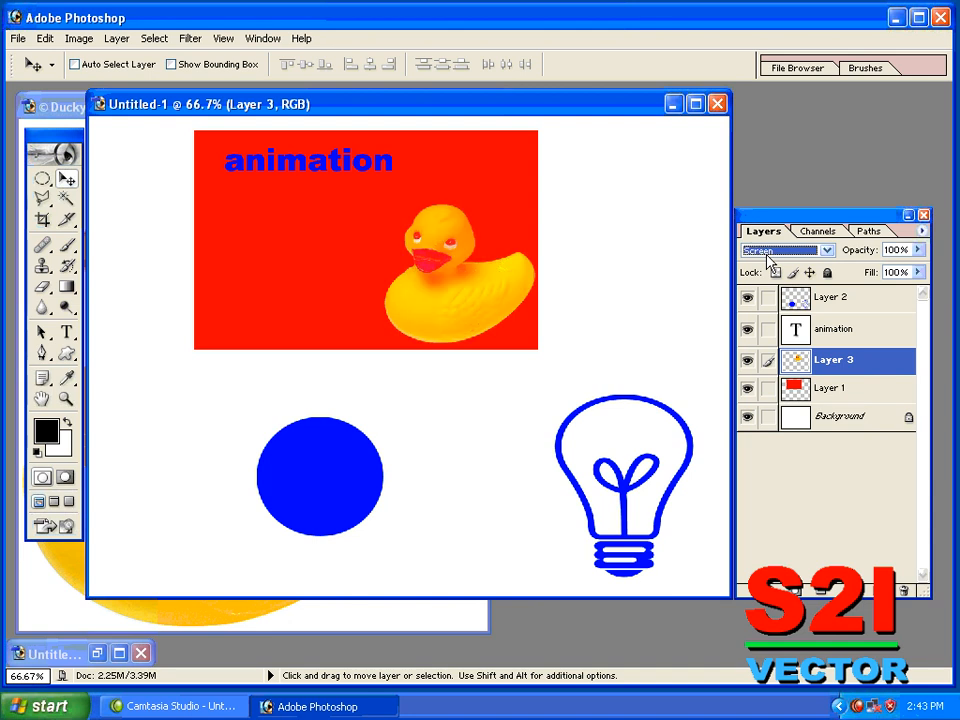
pyautogui.scroll(-1, 768, 258)
pyautogui.scroll(-1, 768, 258)
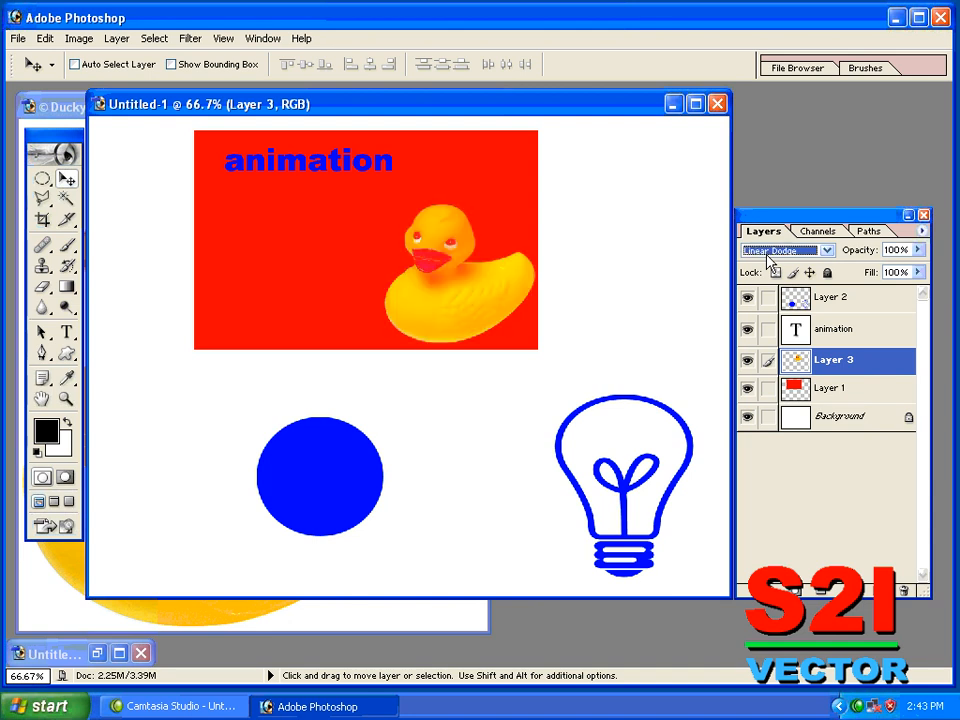
# - Compare the light blend modes on the duck's Layer 3, set it to Hard Light, and shift the Untitled-1 document window lower
pyautogui.scroll(-1, 768, 258)
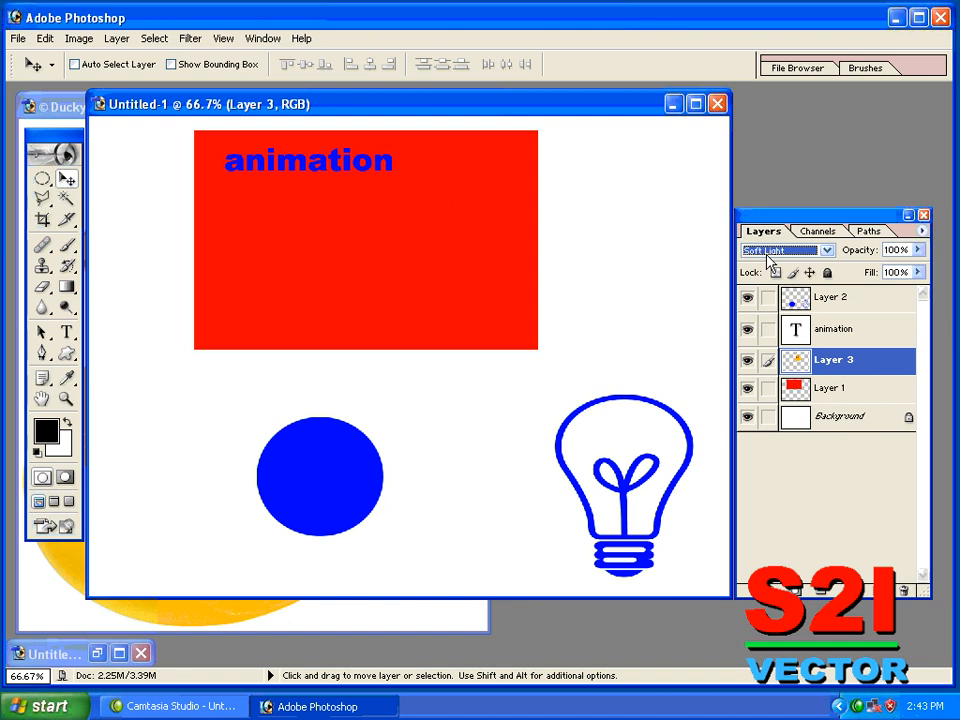
pyautogui.scroll(-1, 768, 258)
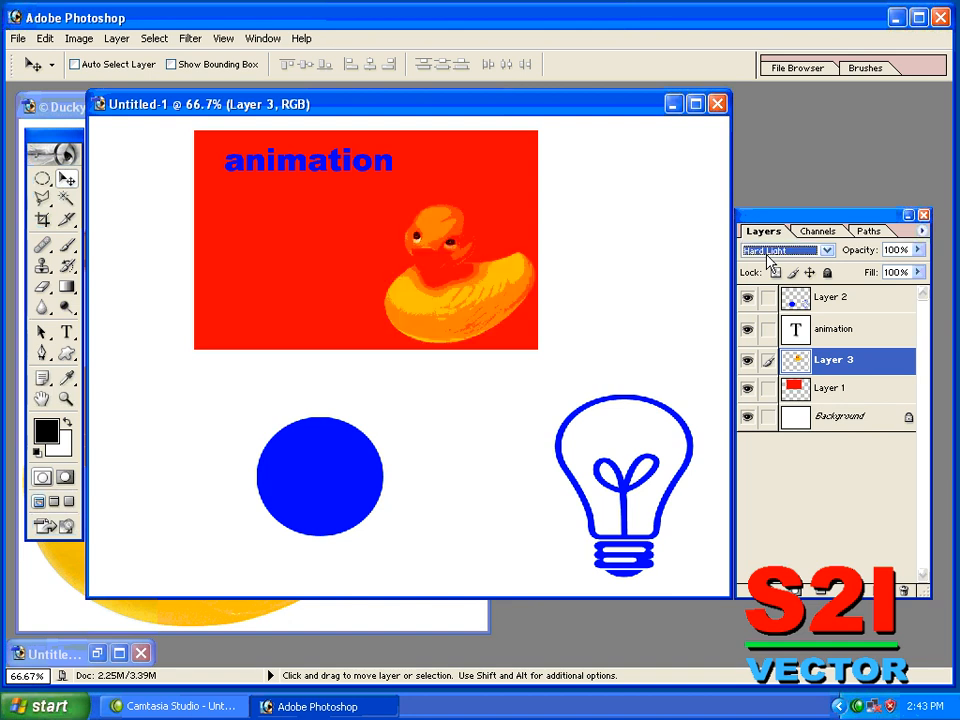
pyautogui.scroll(-1, 768, 258)
pyautogui.scroll(1, 768, 258)
pyautogui.scroll(-1, 768, 258)
pyautogui.scroll(1, 768, 258)
pyautogui.scroll(1, 768, 258)
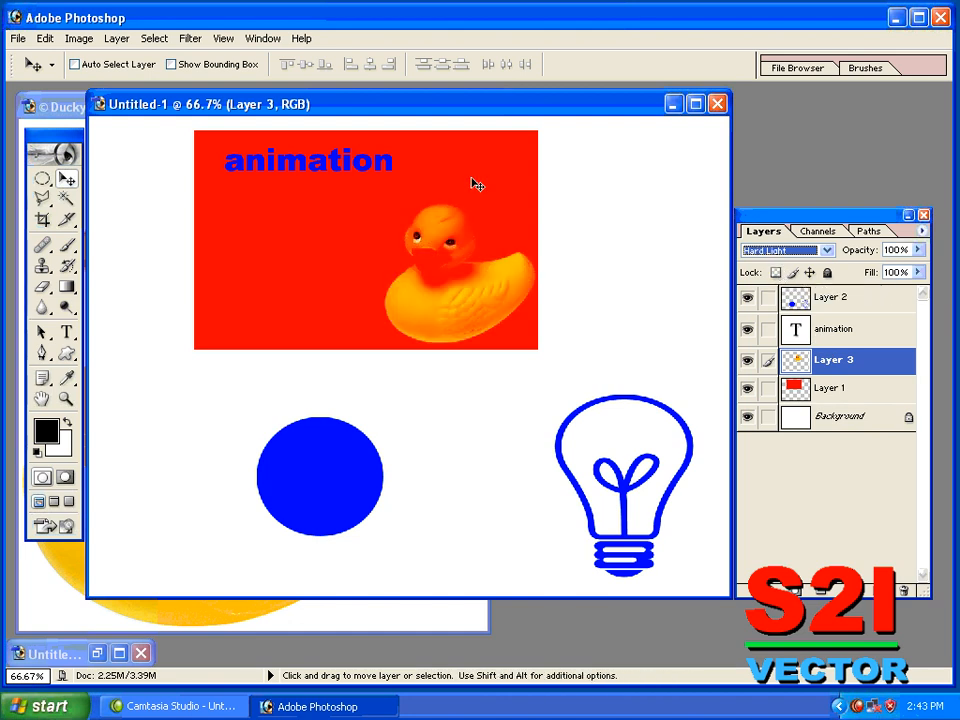
pyautogui.moveTo(477, 99); pyautogui.dragTo(455, 147)
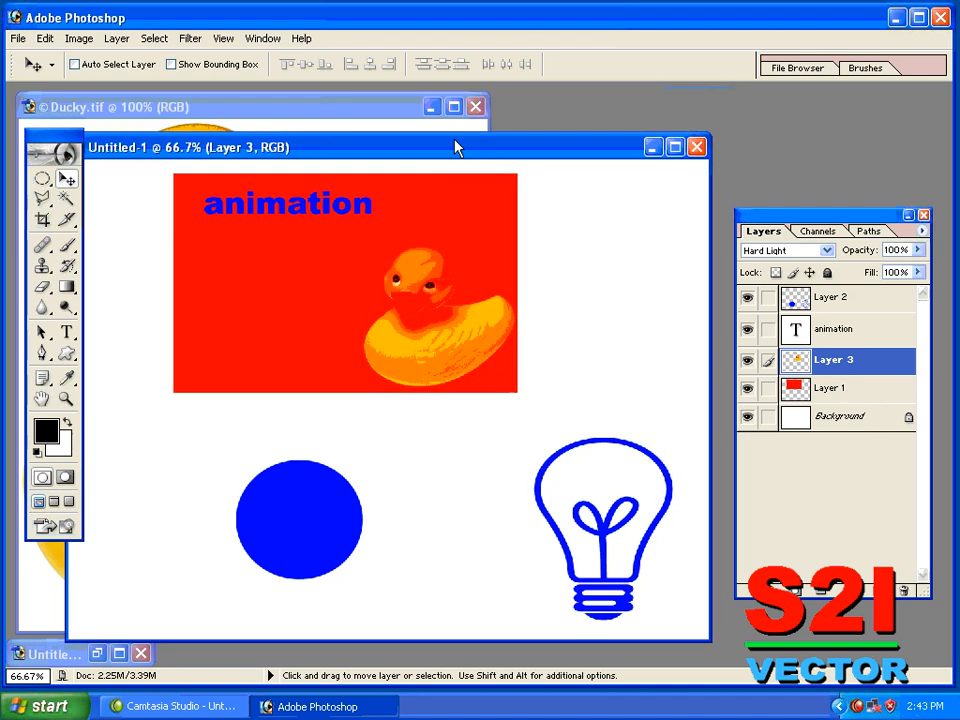